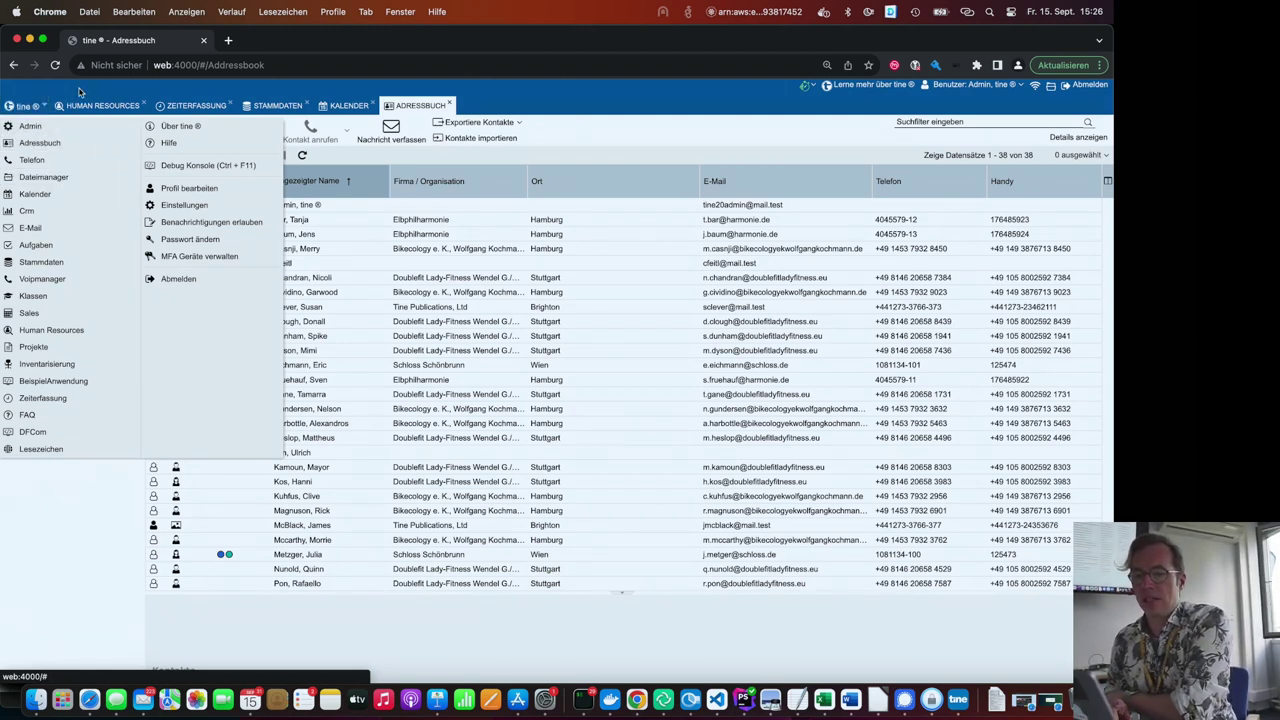
- Open the Arbeitszeitschema list of the HumanResources application data in the Stammdaten module
click(80, 92)
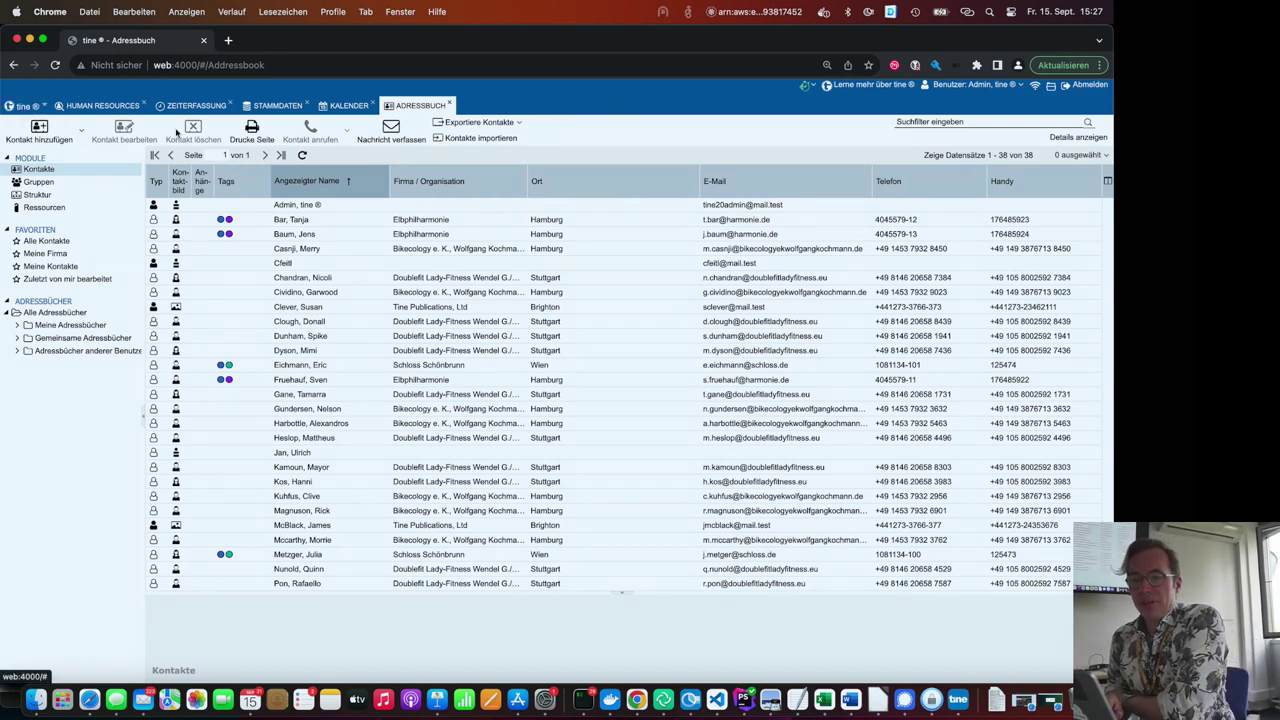
click(279, 106)
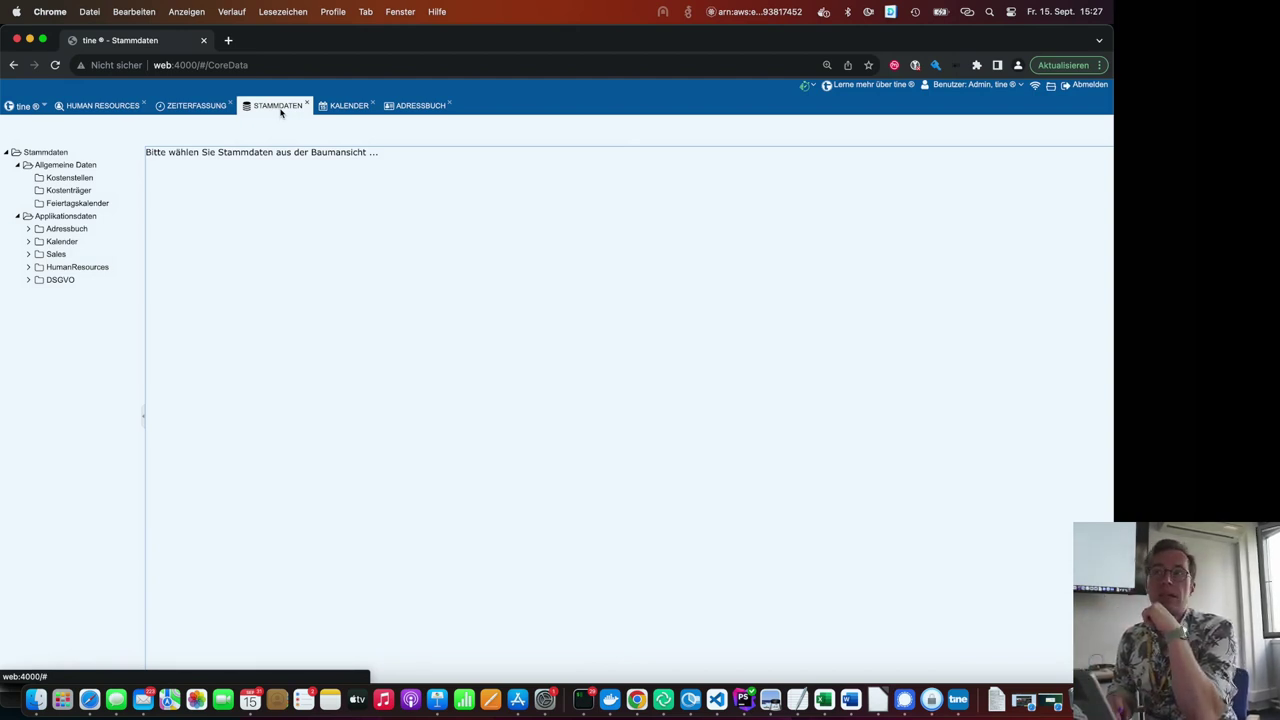
click(29, 268)
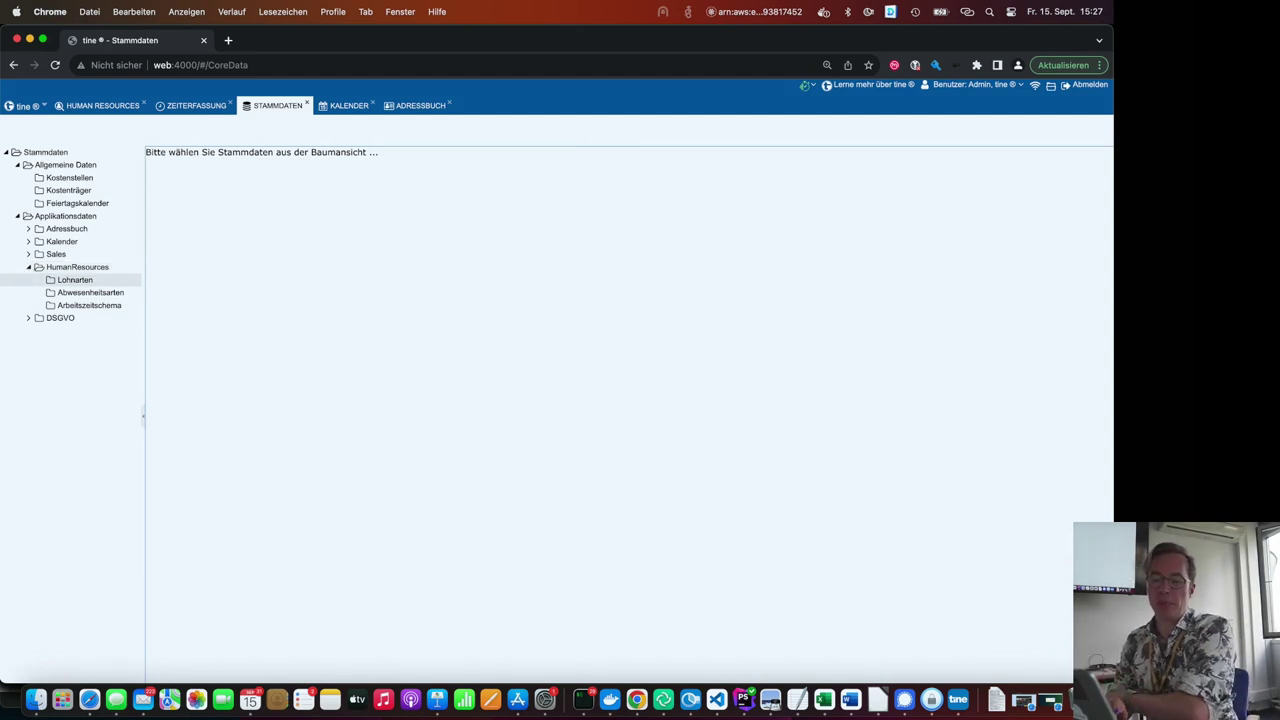
click(92, 306)
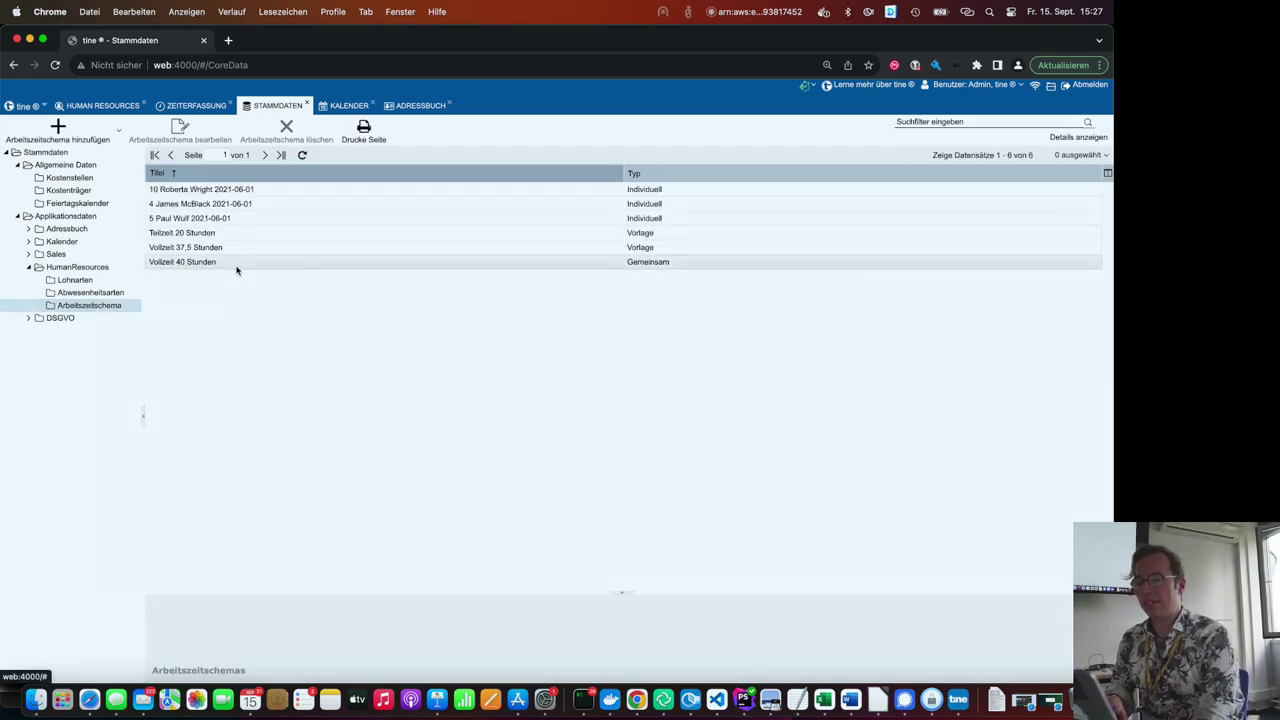
- Open the working time schema "Vollzeit 40 Stunden" and inspect its break rule for 04:00 working time without changing it
click(237, 266)
double_click(237, 266)
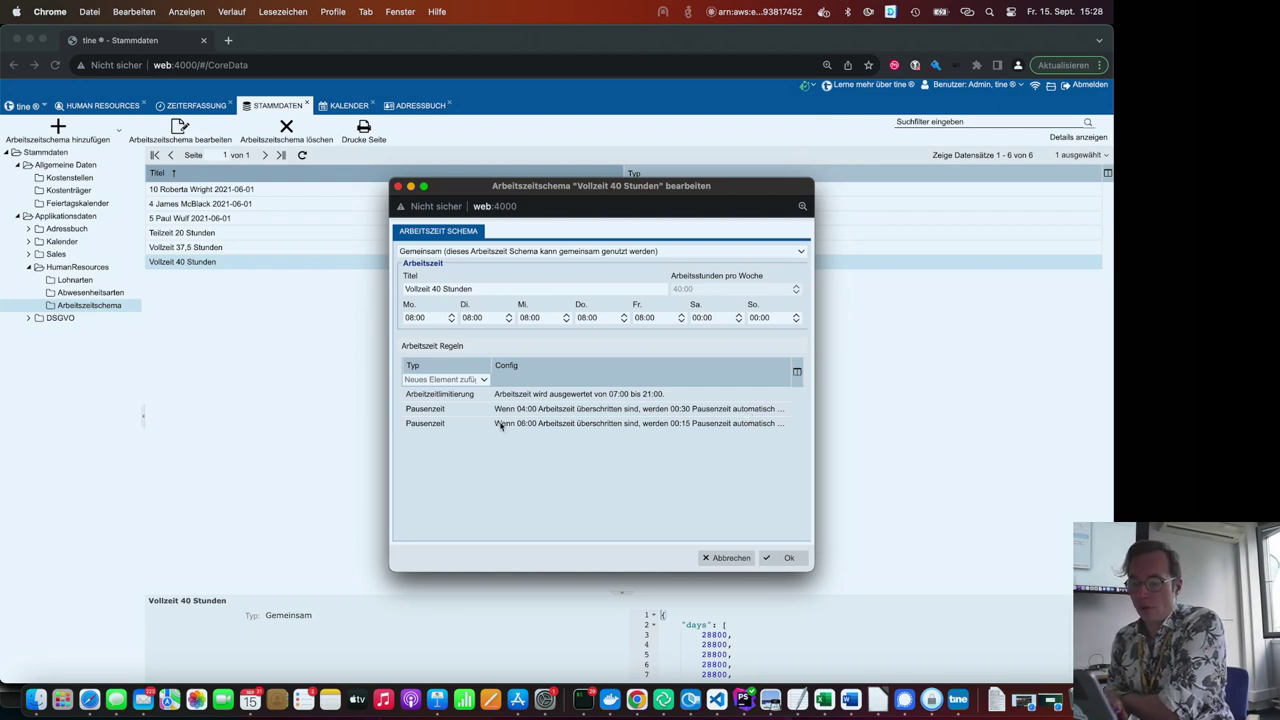
double_click(588, 410)
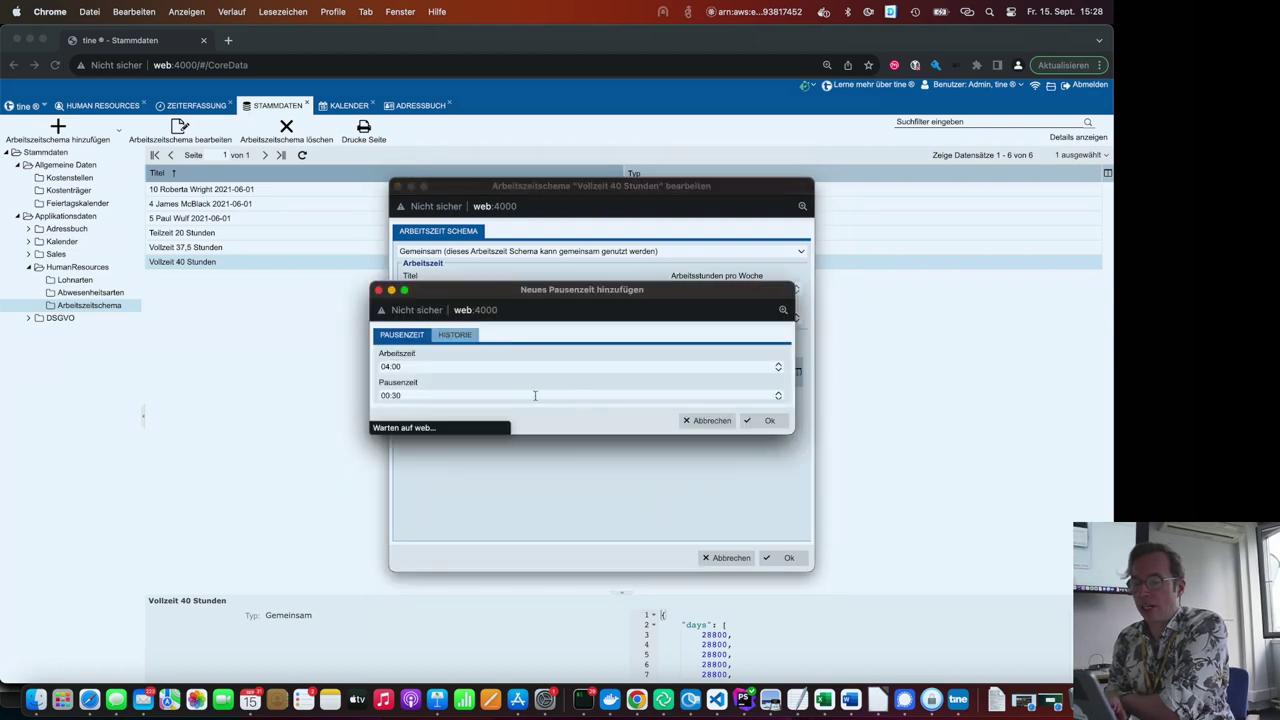
scroll(566, 384, down, 1)
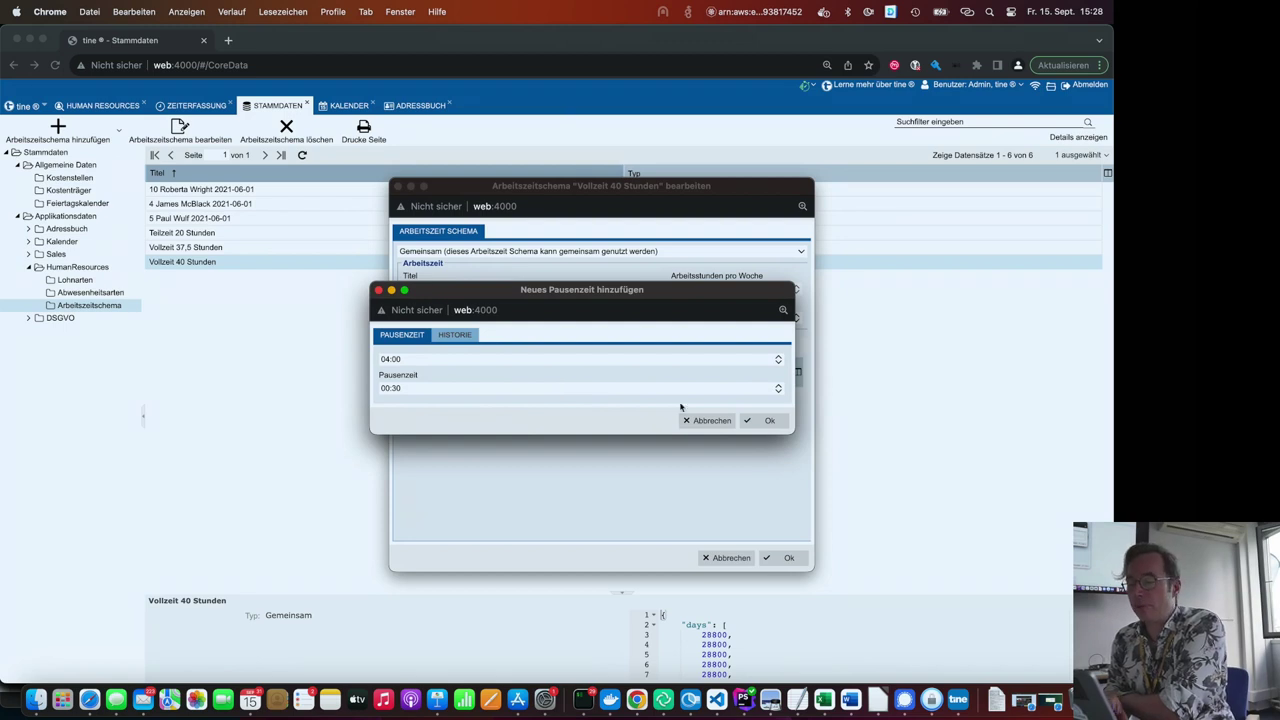
click(706, 420)
- Check the rule types available for the working time schema, cancel its editing and view the details of the individual schema numbered 4
click(483, 381)
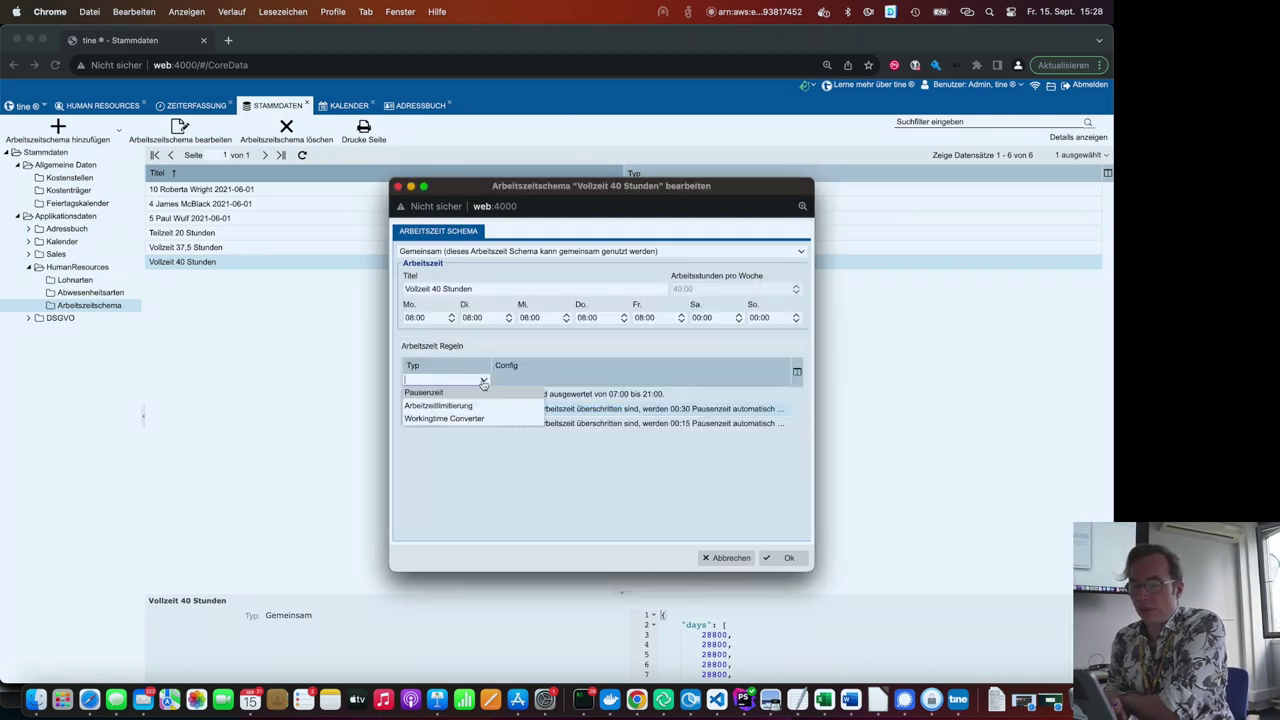
click(483, 381)
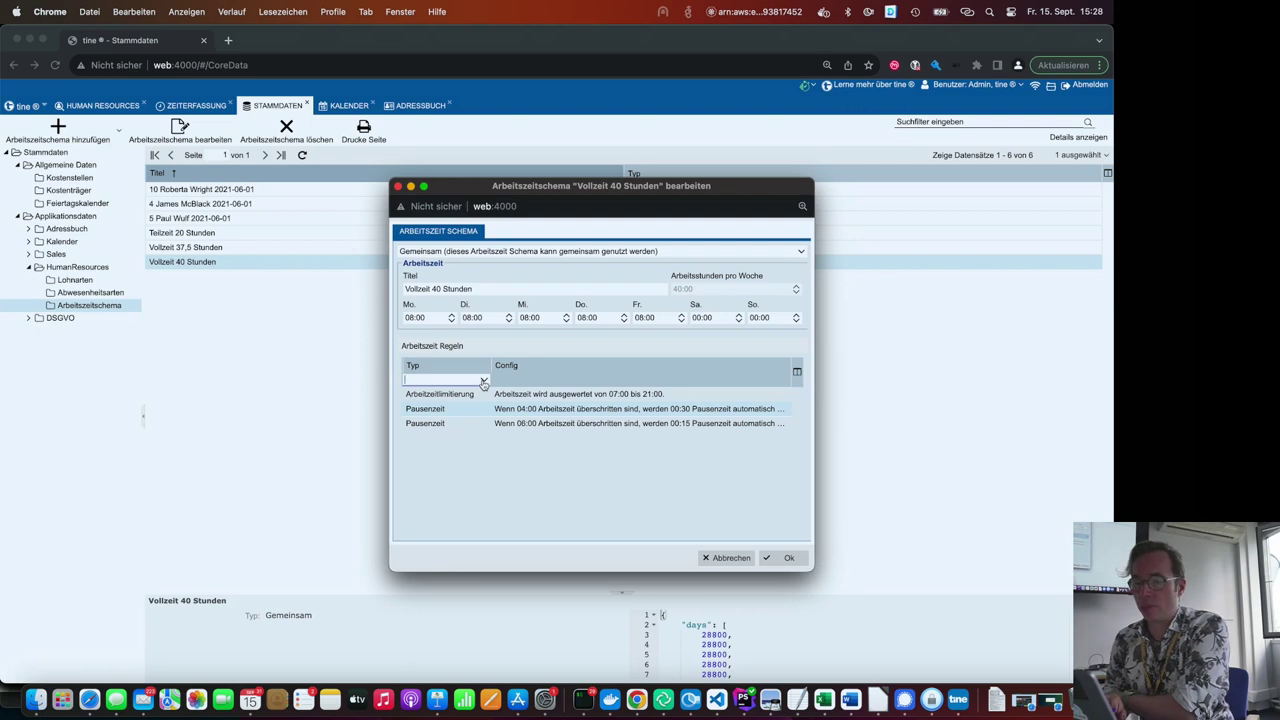
click(570, 471)
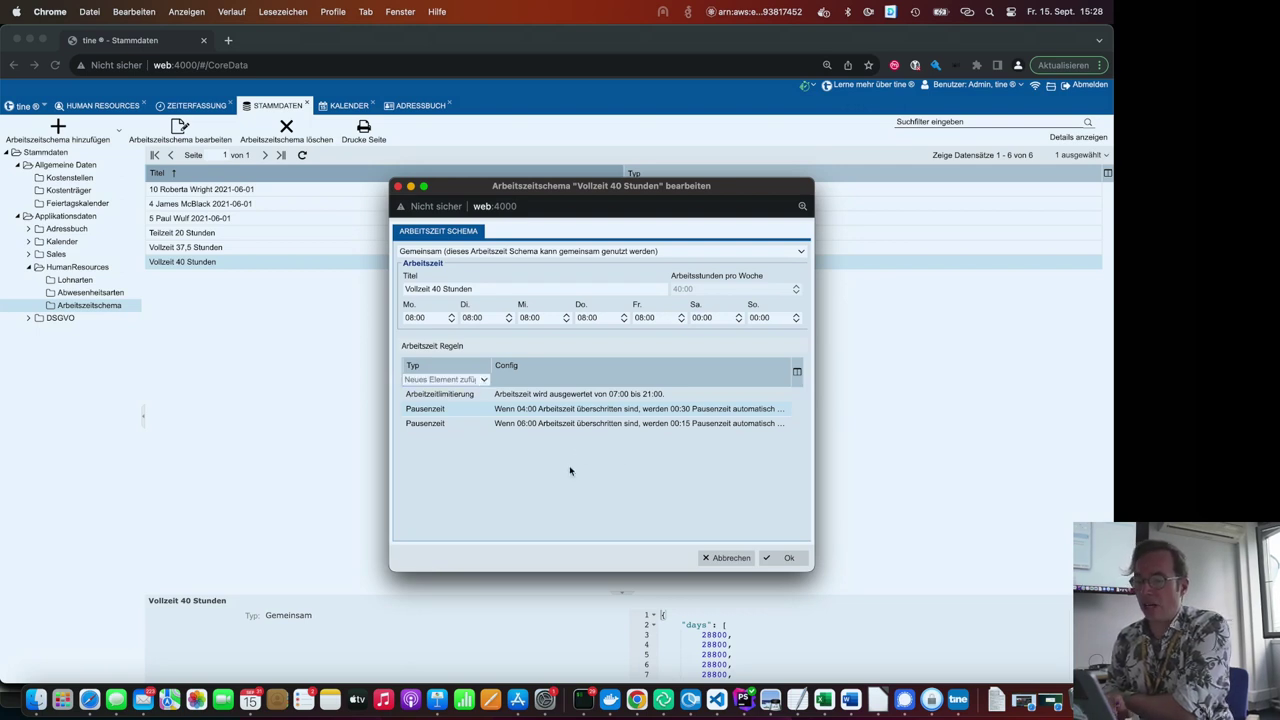
click(727, 558)
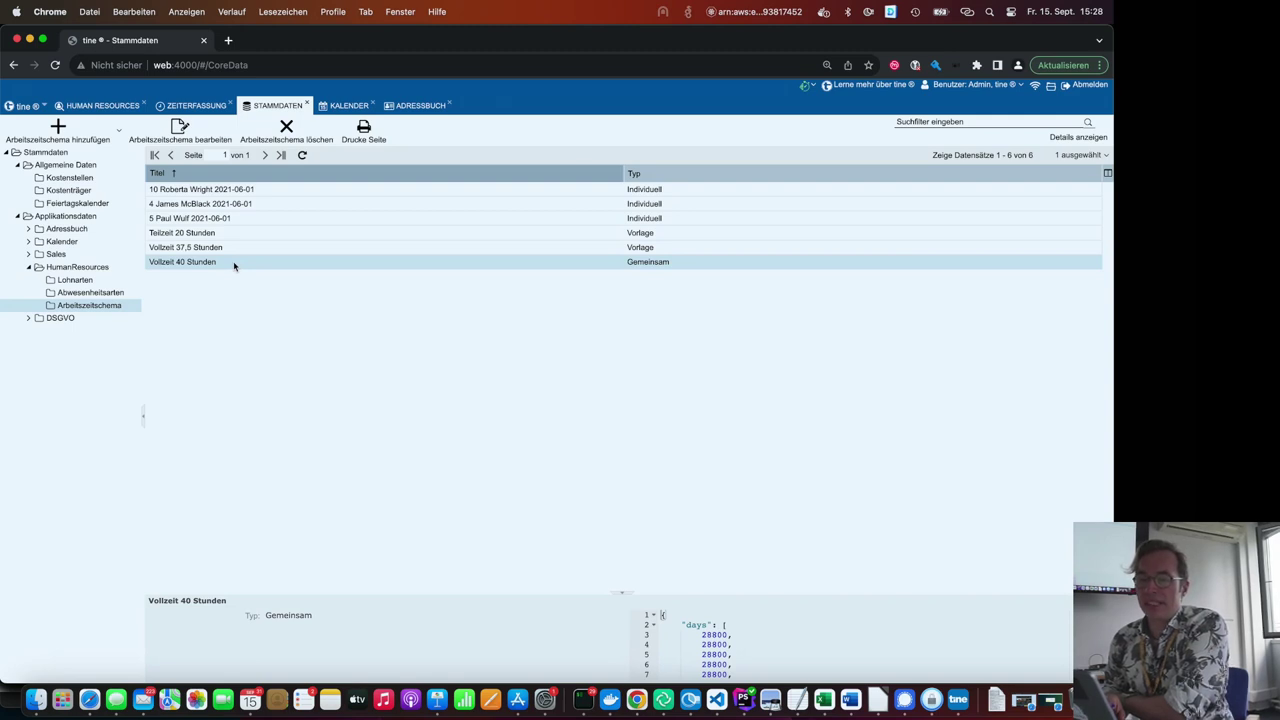
click(229, 201)
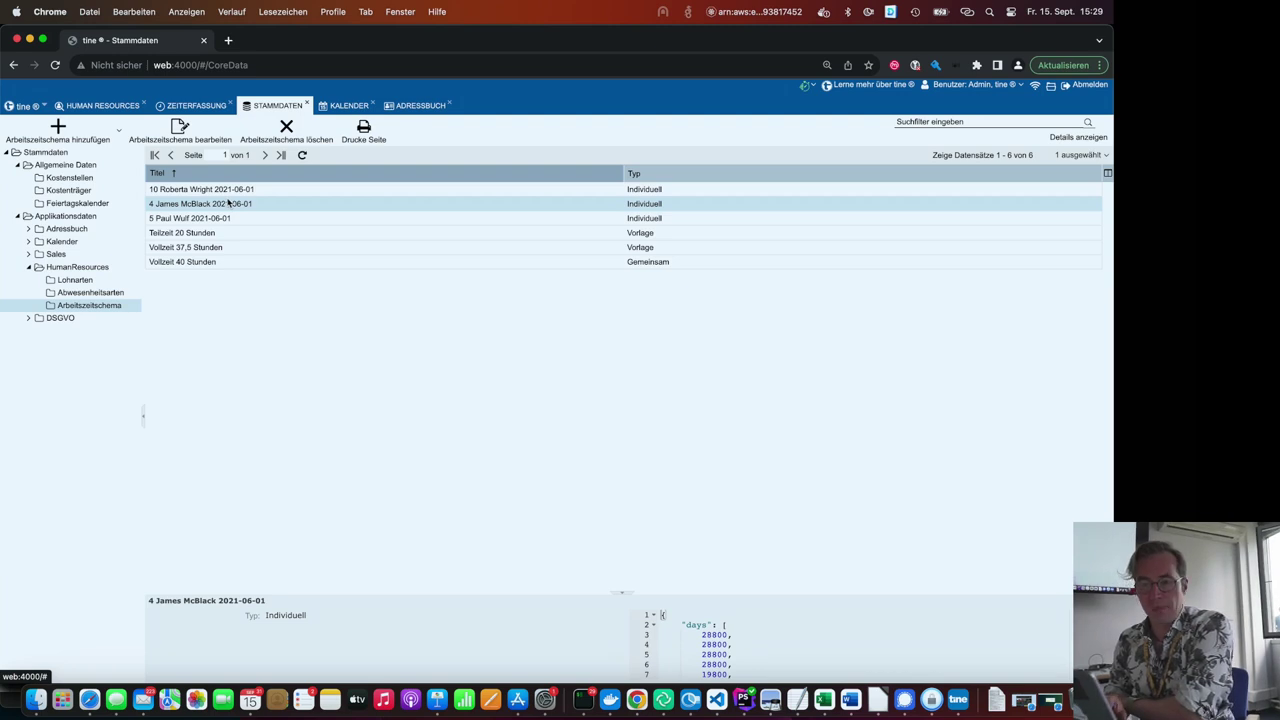
- Examine the Abwesenheitsarten entries Urlaub, Lohnfortzahlung and Arzt, and inspect the settings of [S] Schulung without saving
click(89, 292)
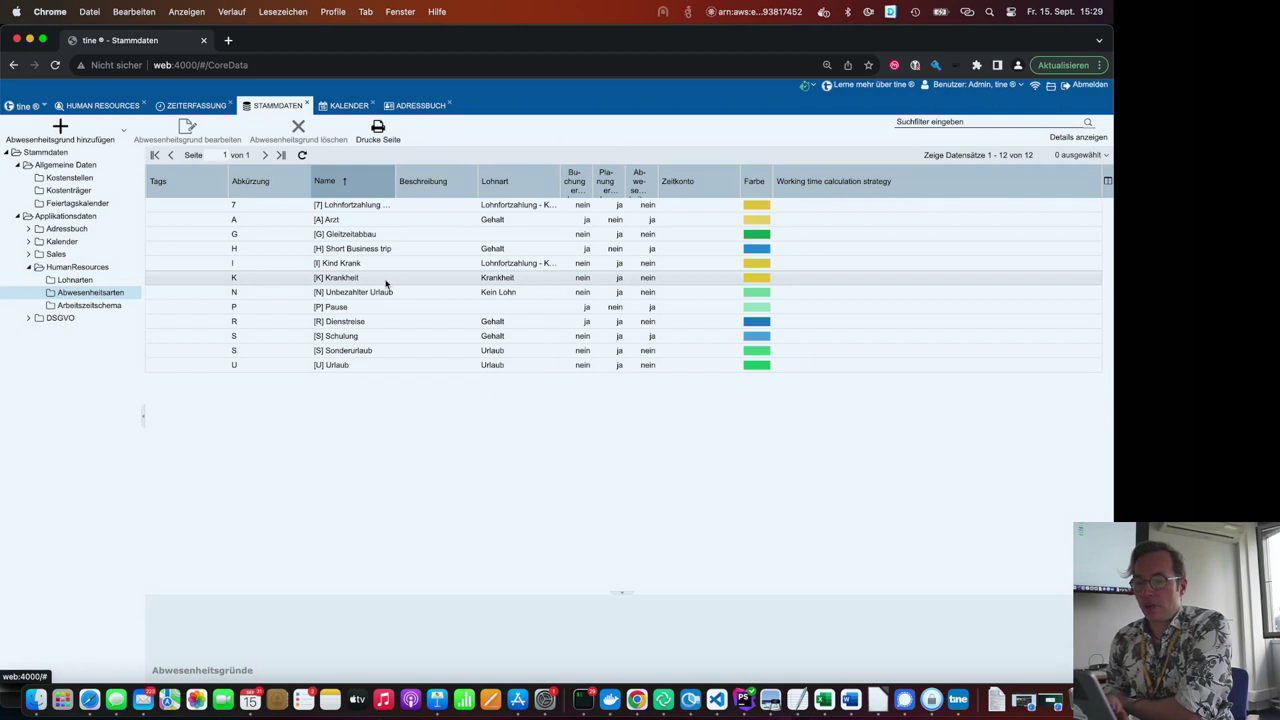
click(346, 366)
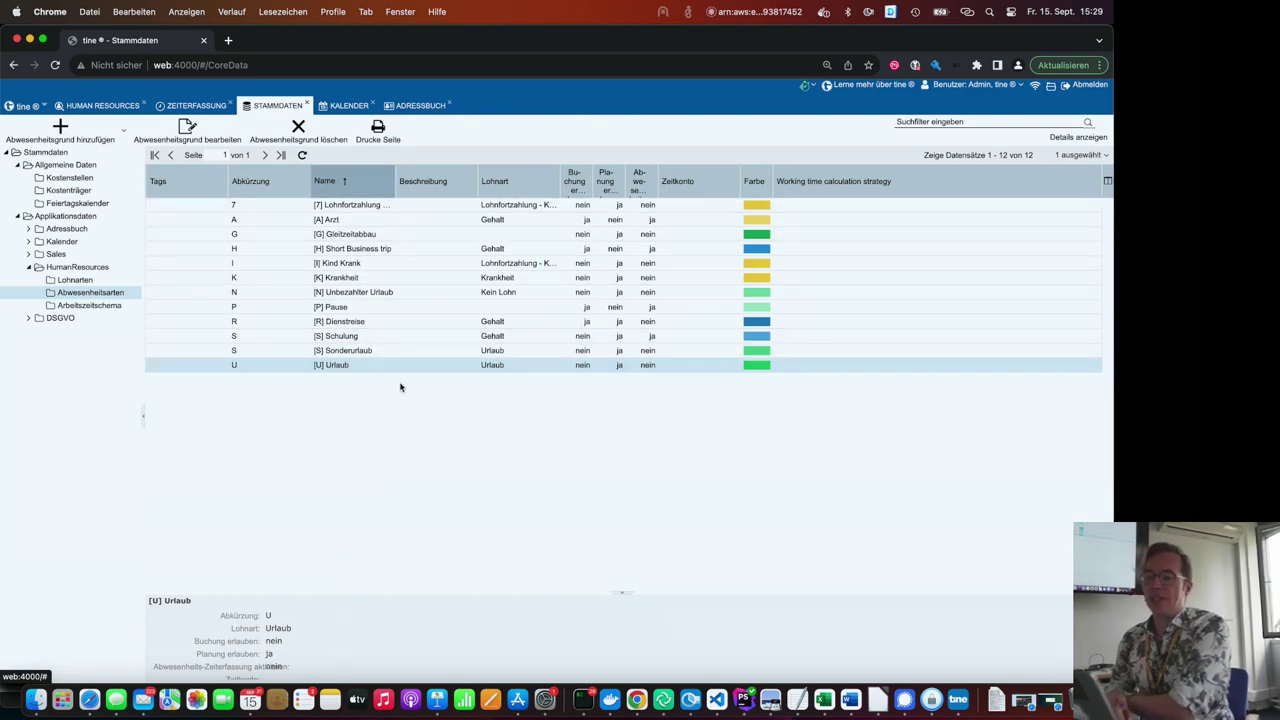
click(381, 278)
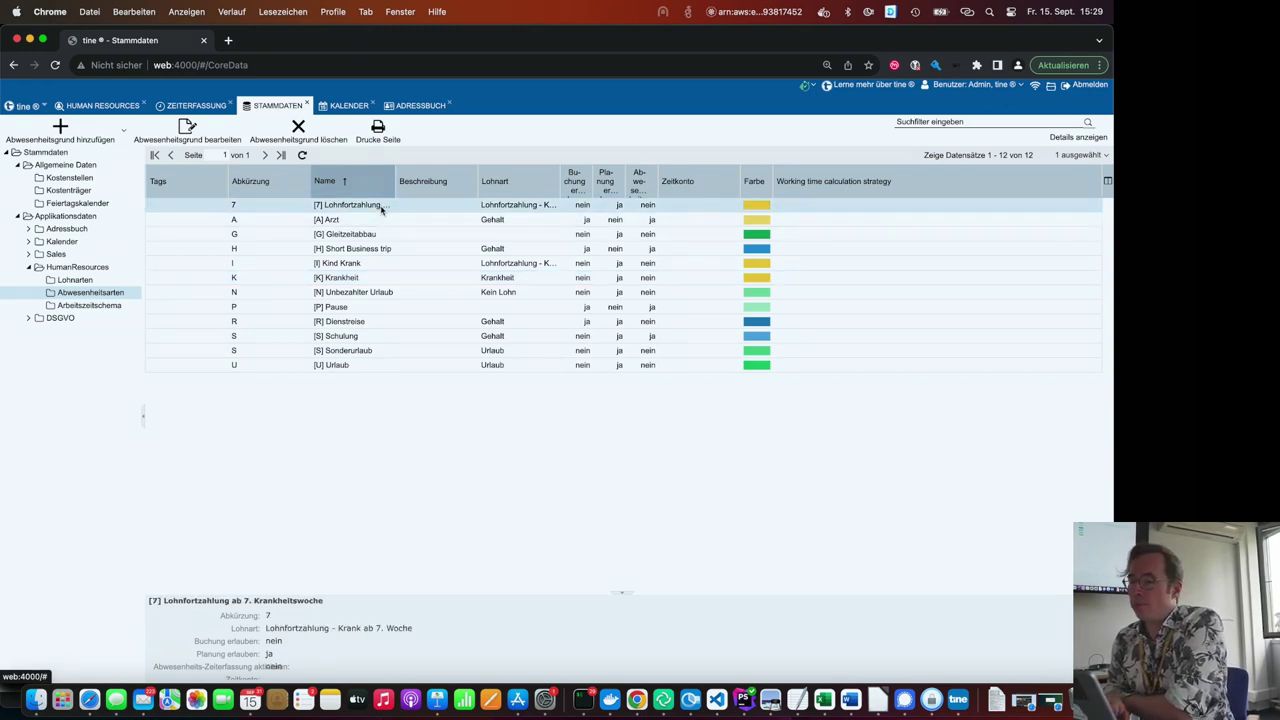
click(376, 219)
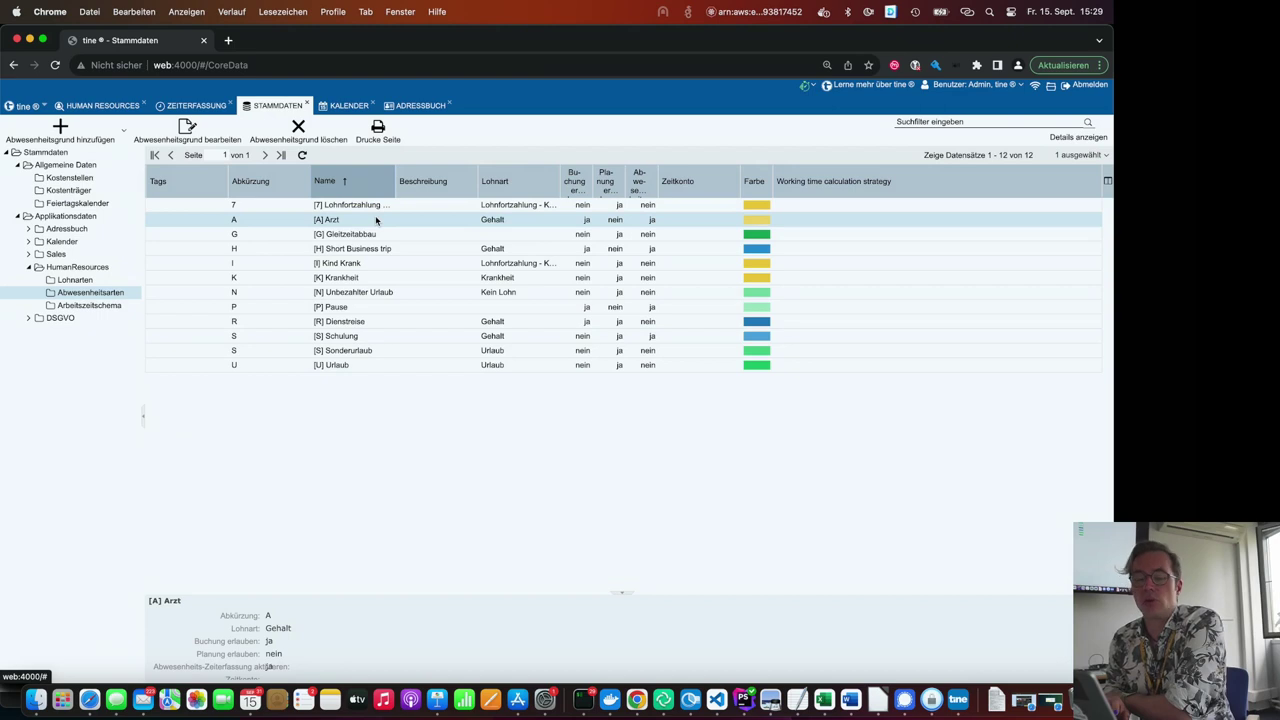
double_click(339, 338)
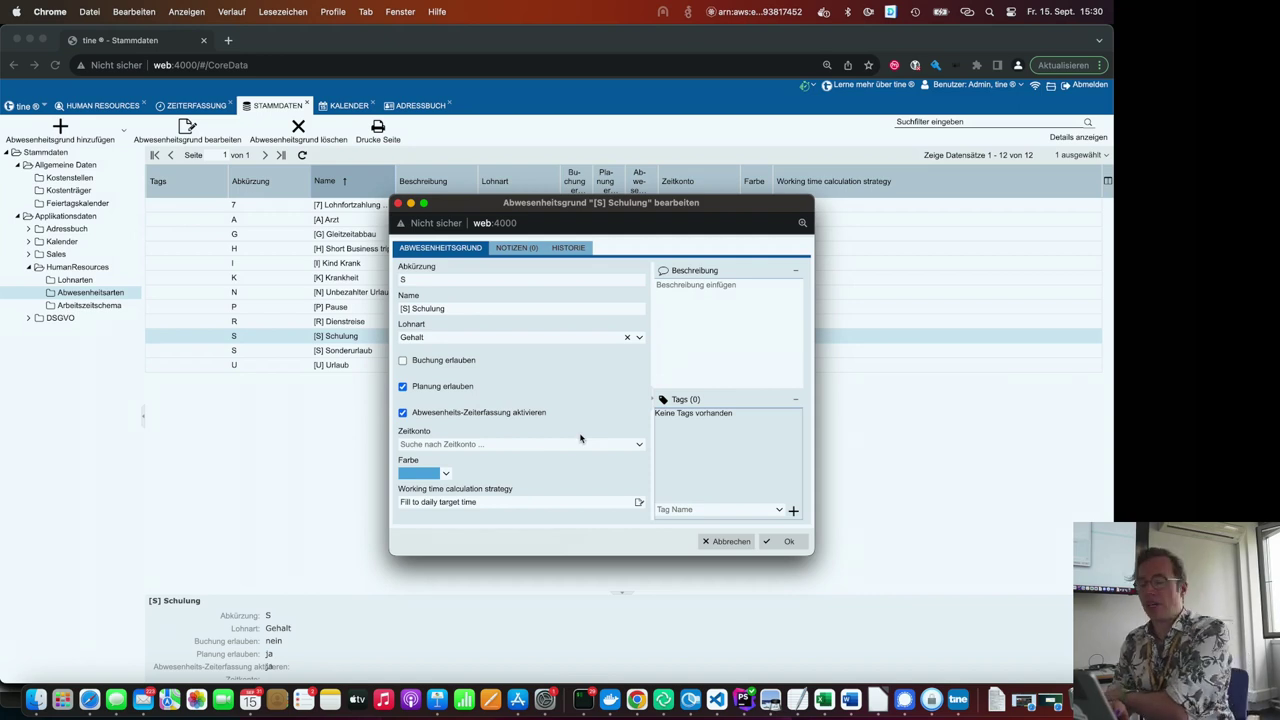
click(727, 541)
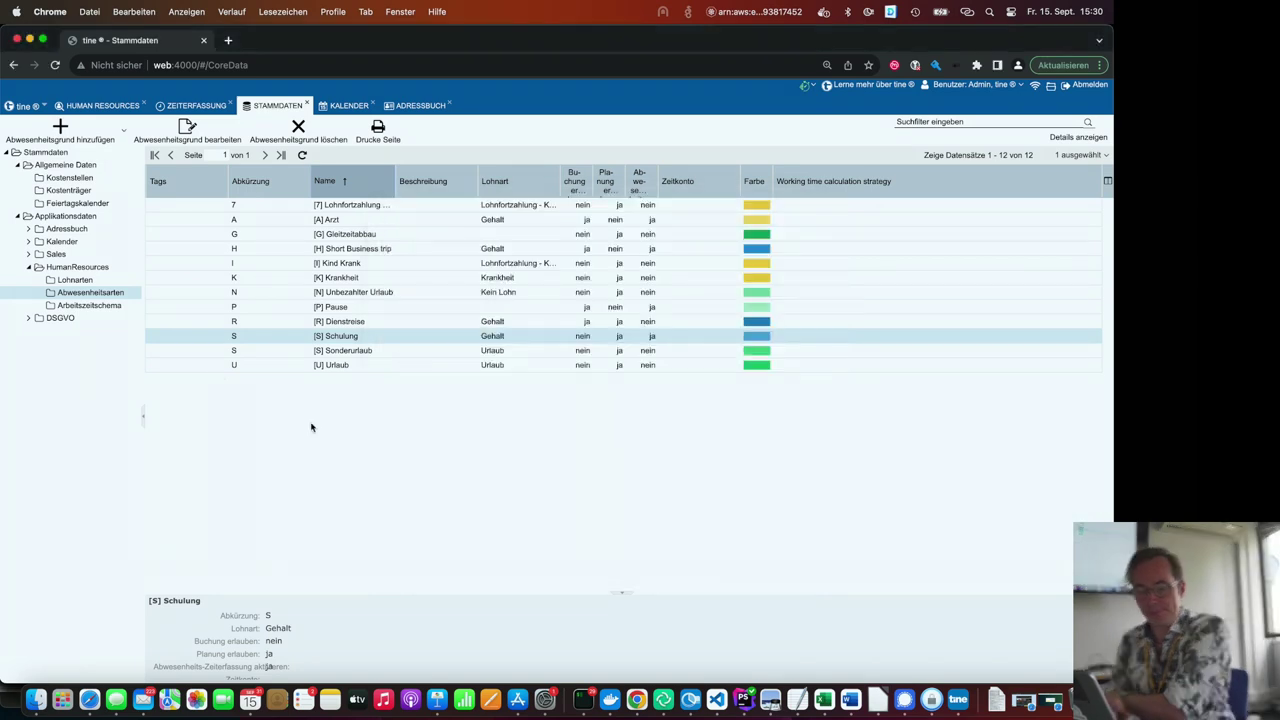
- Examine the Lohnarten entries Gehalt, Feiertag and Urlaub, and display the Feiertagskalender list in the general data
click(76, 281)
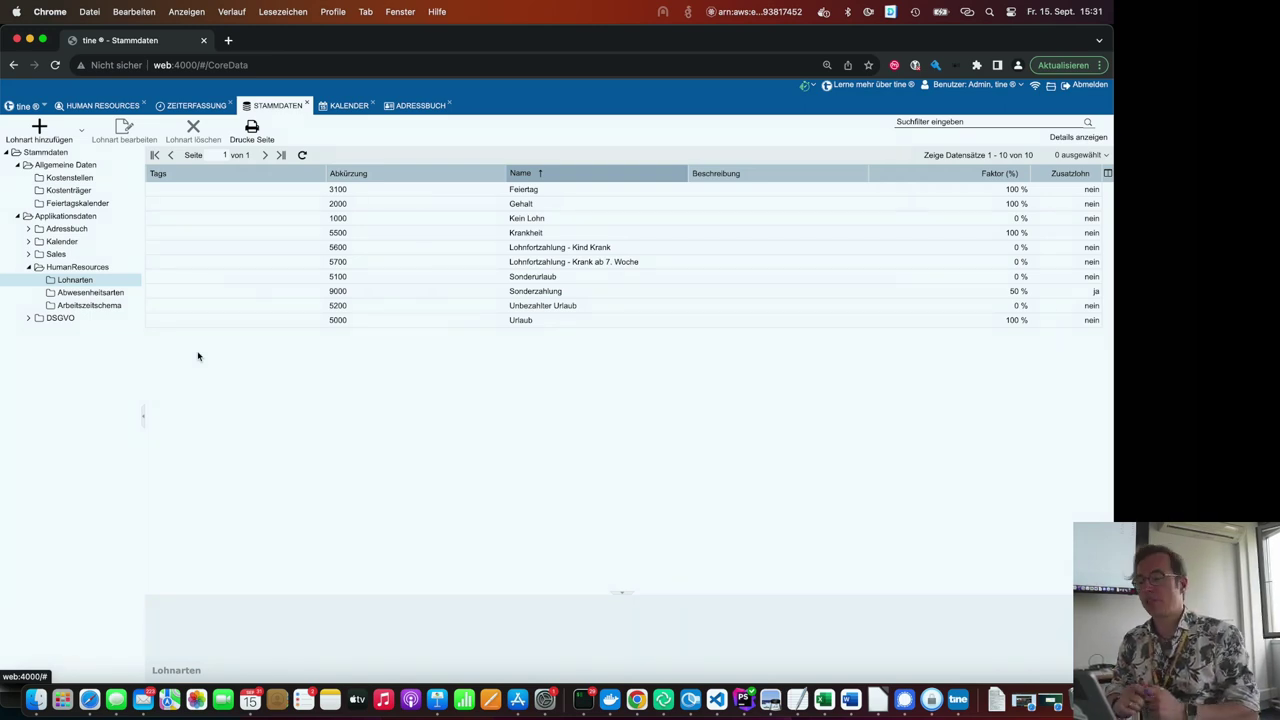
click(557, 208)
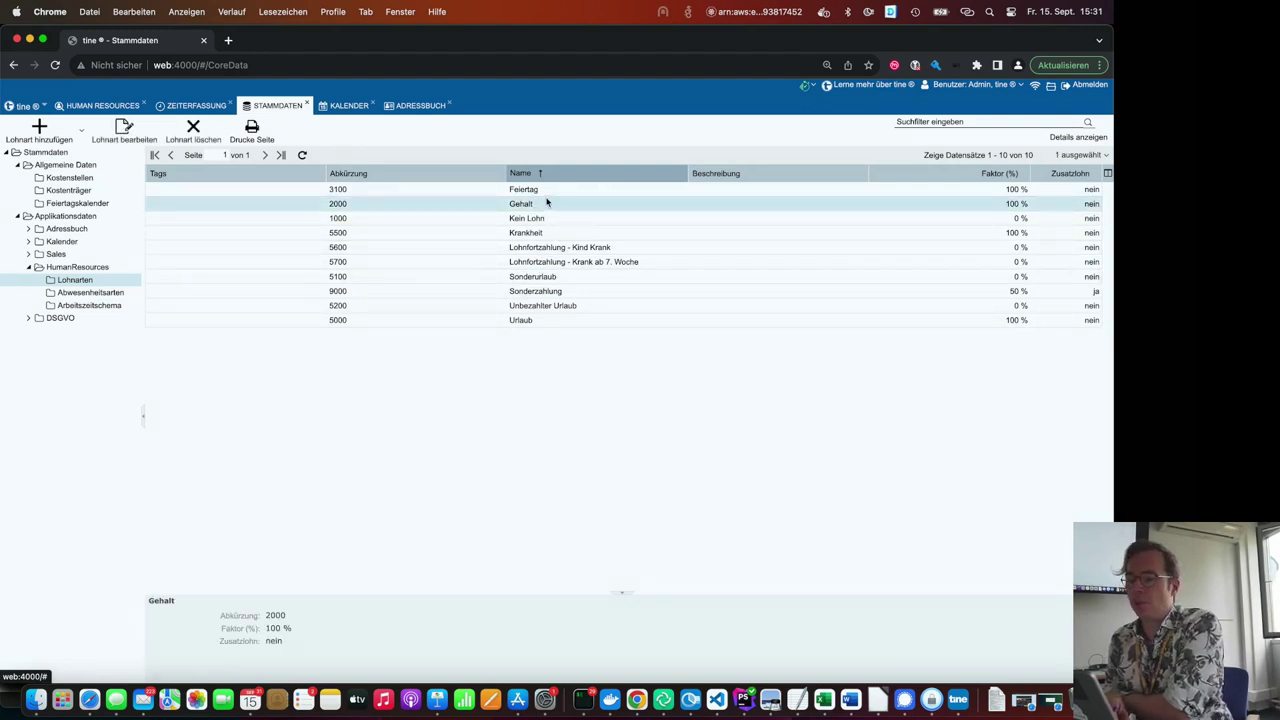
click(545, 192)
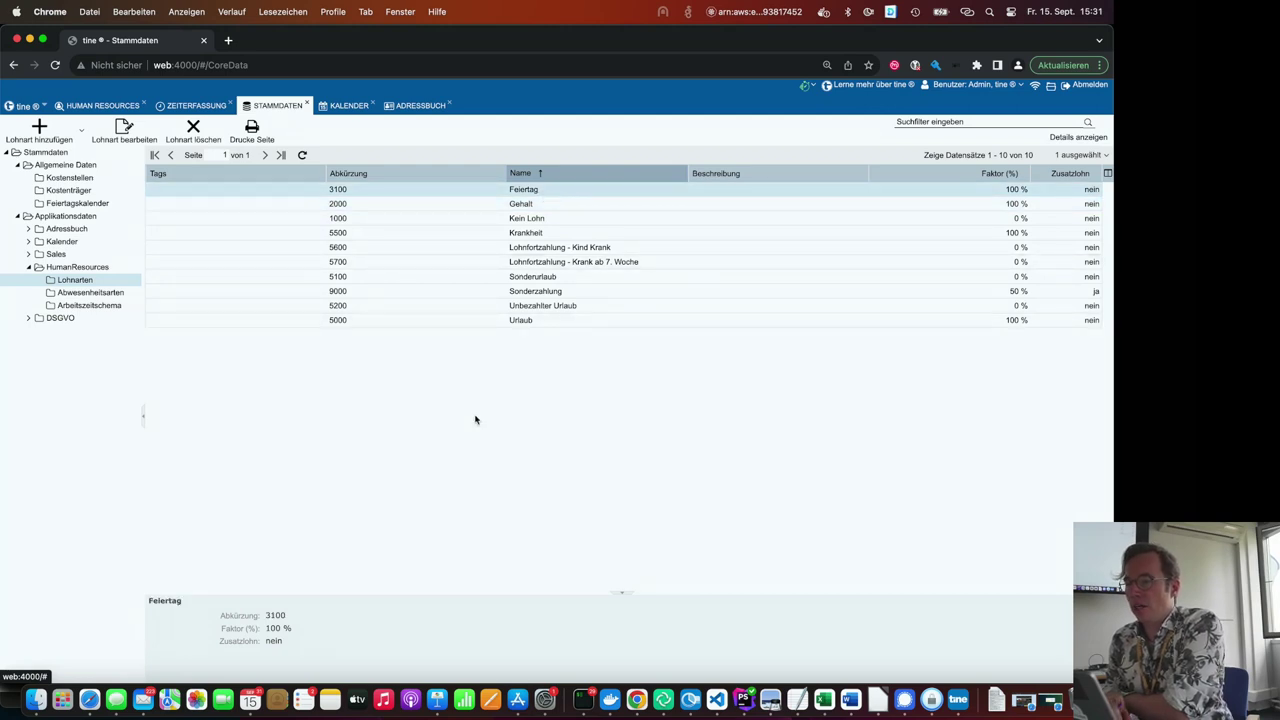
click(545, 320)
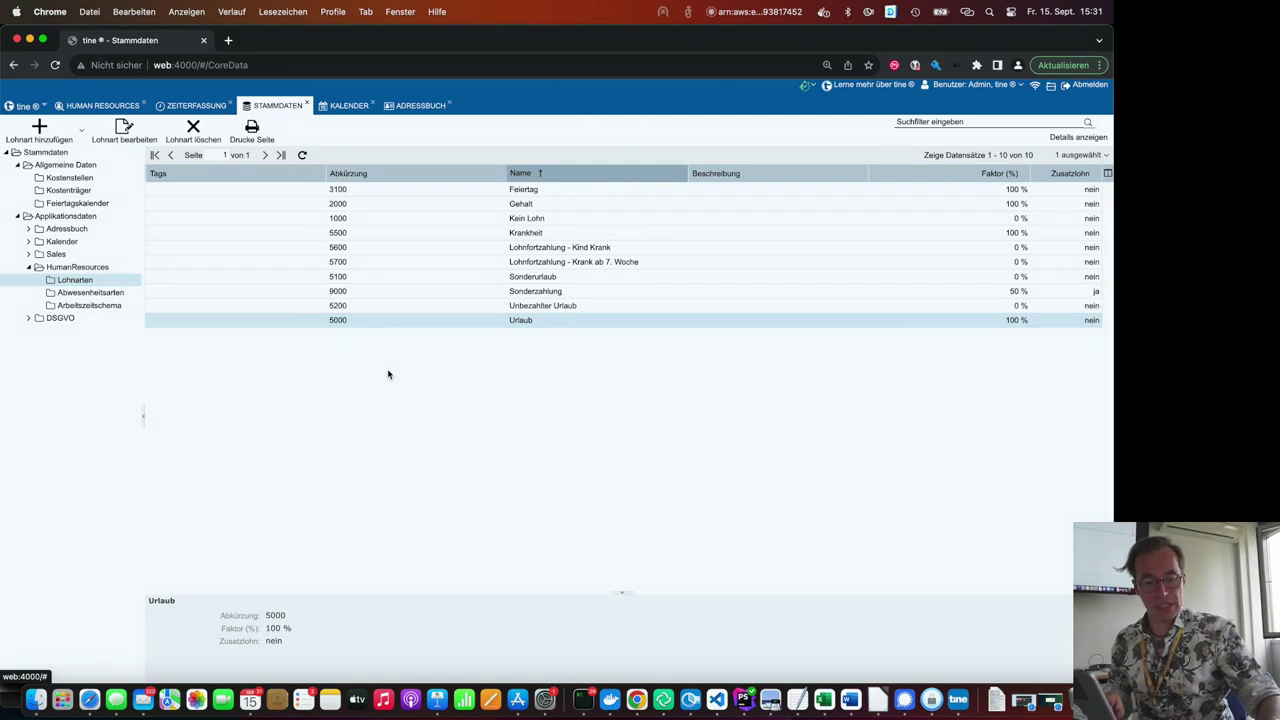
click(88, 204)
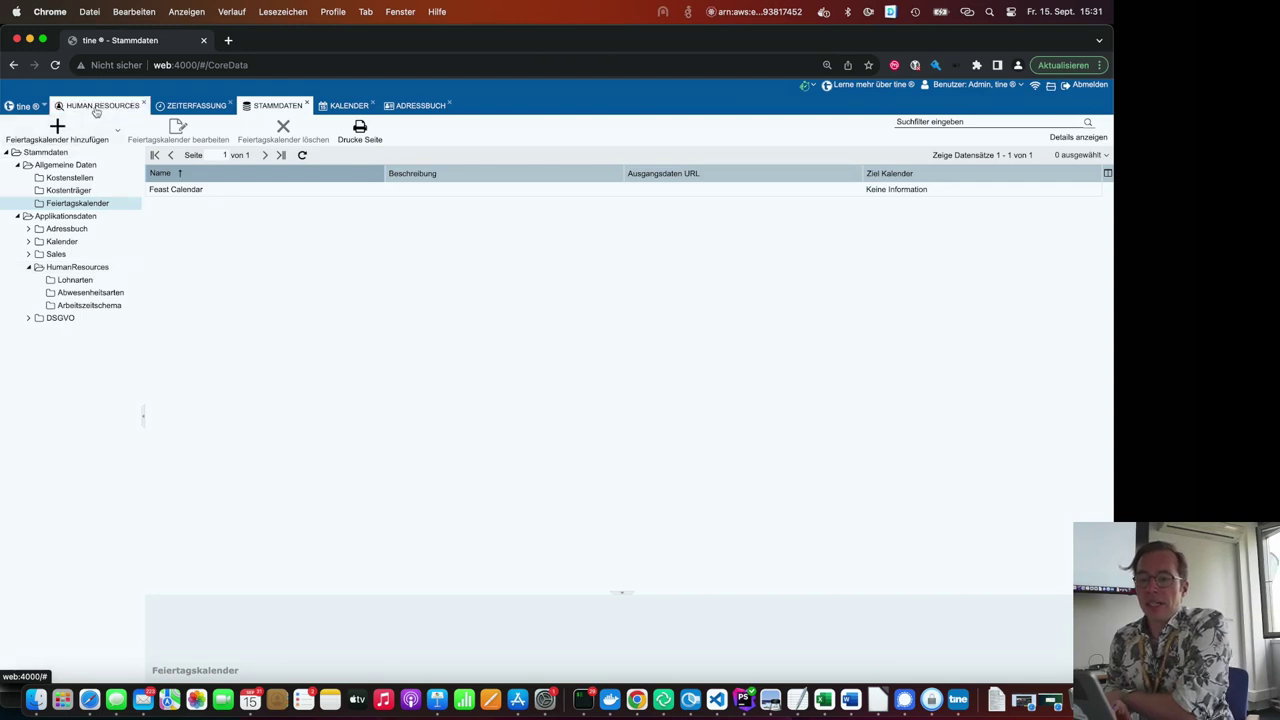
- Open the employee record of the EDV department's Secretary from the Mitarbeiter list in Human Resources
click(96, 106)
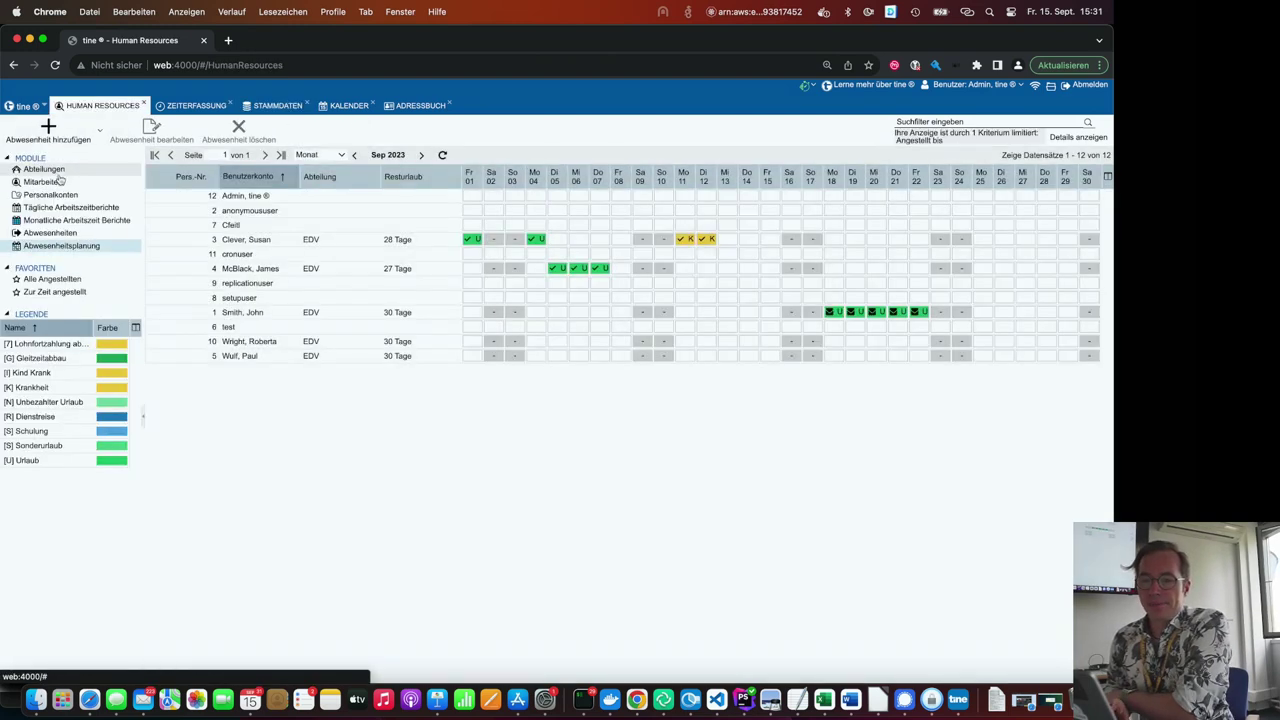
click(52, 182)
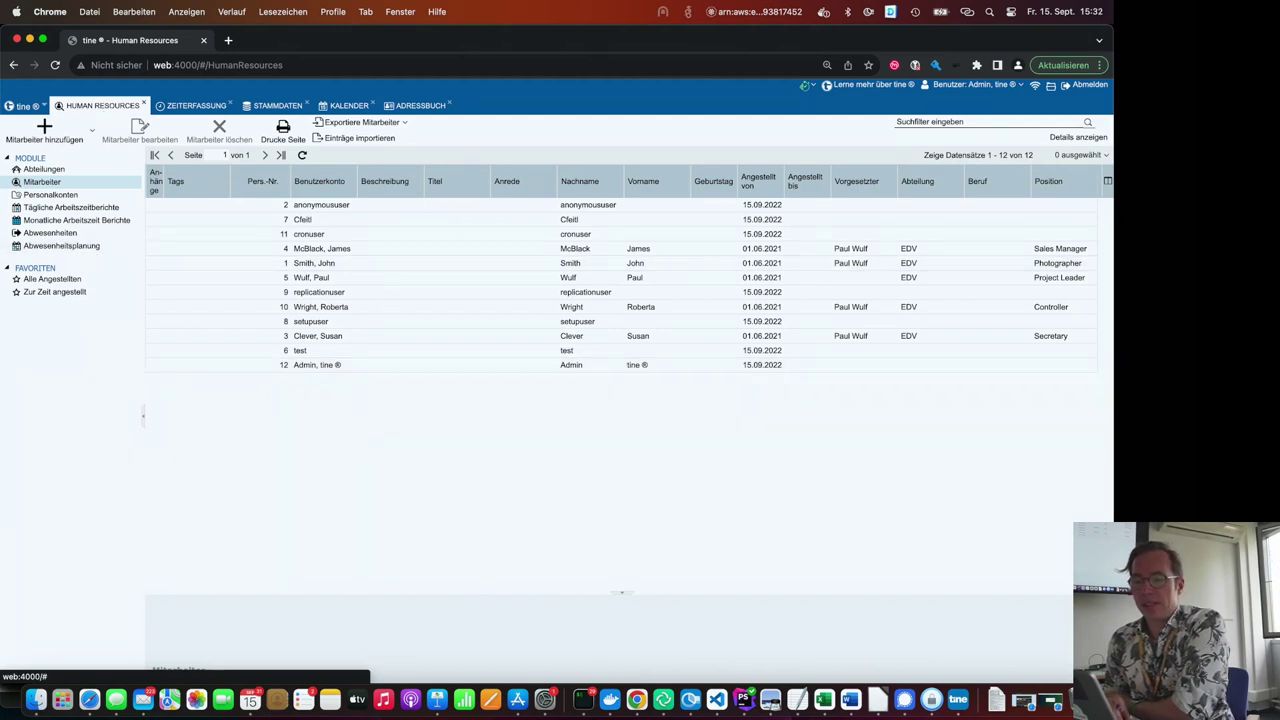
click(359, 341)
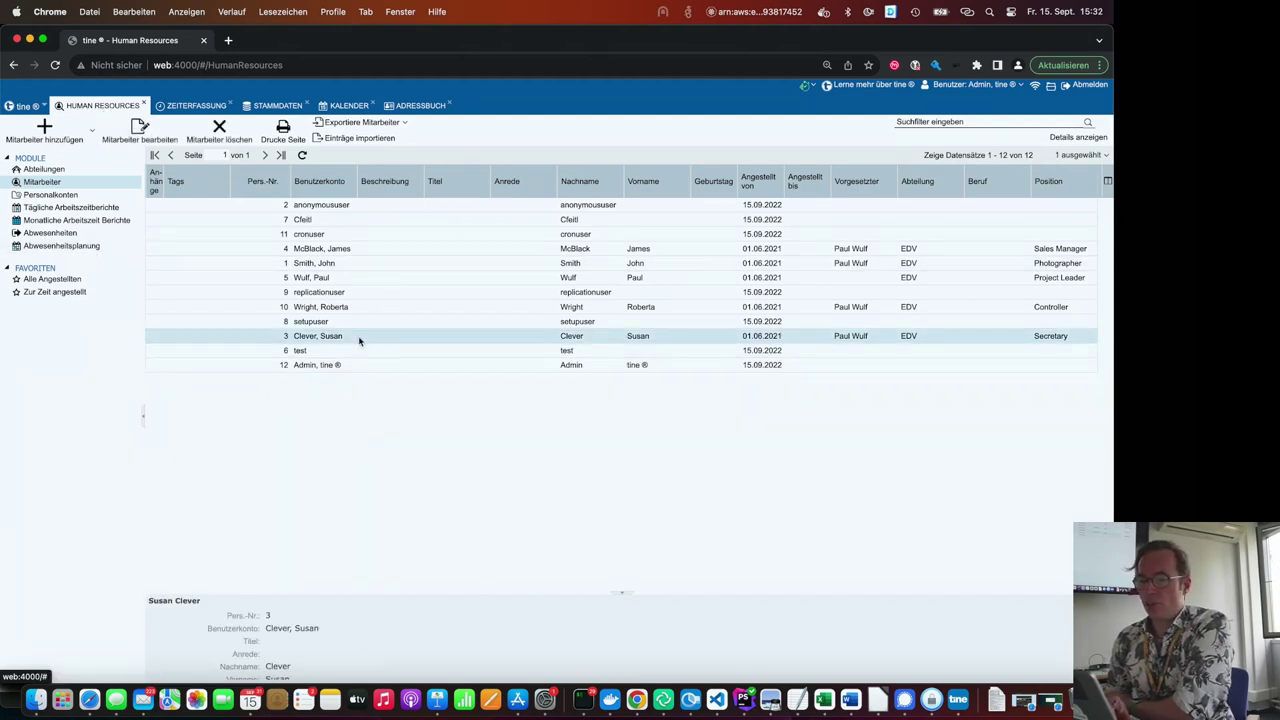
double_click(359, 341)
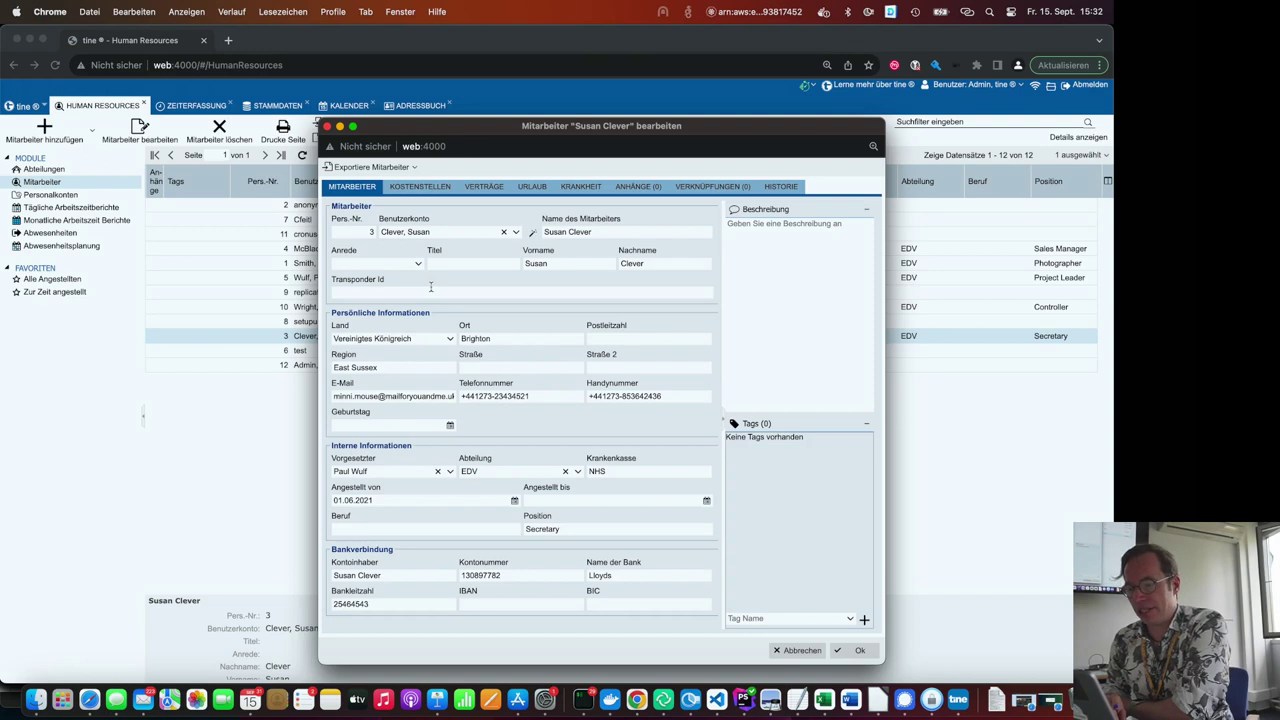
- Inspect the employee's contract starting 01.06.2021, close it without changes and view the employee's vacation entries
click(497, 186)
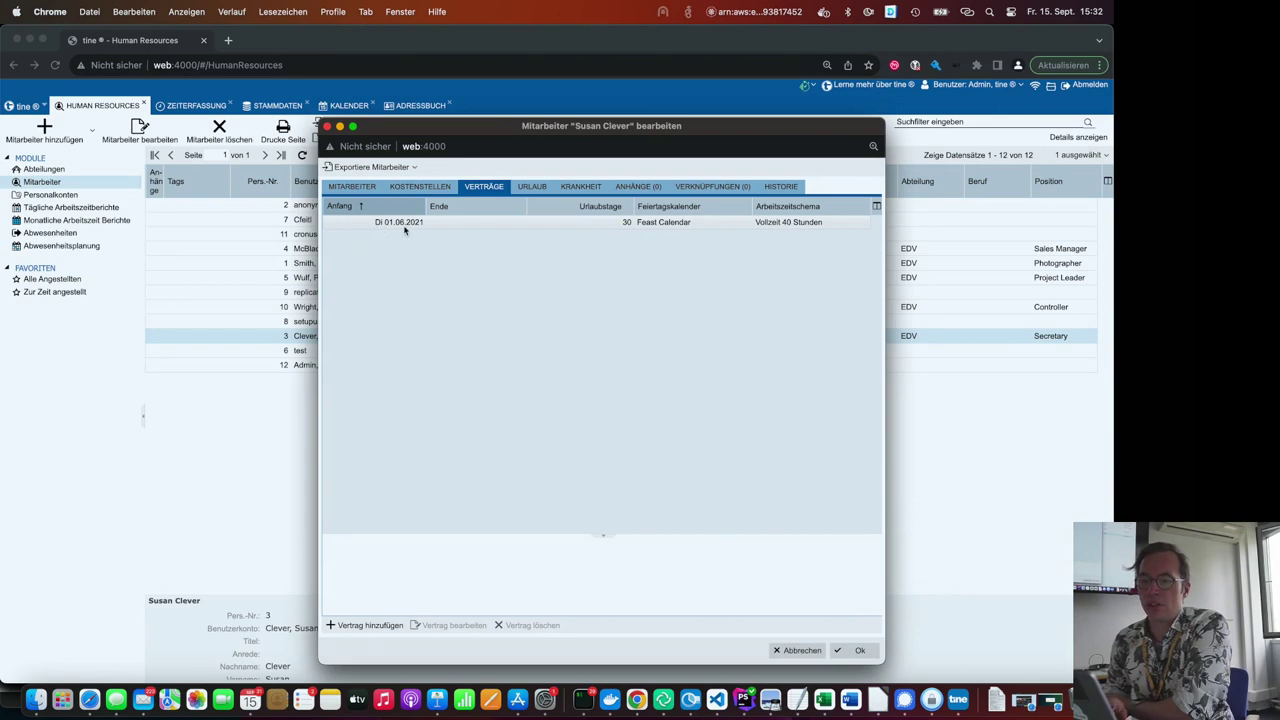
double_click(450, 222)
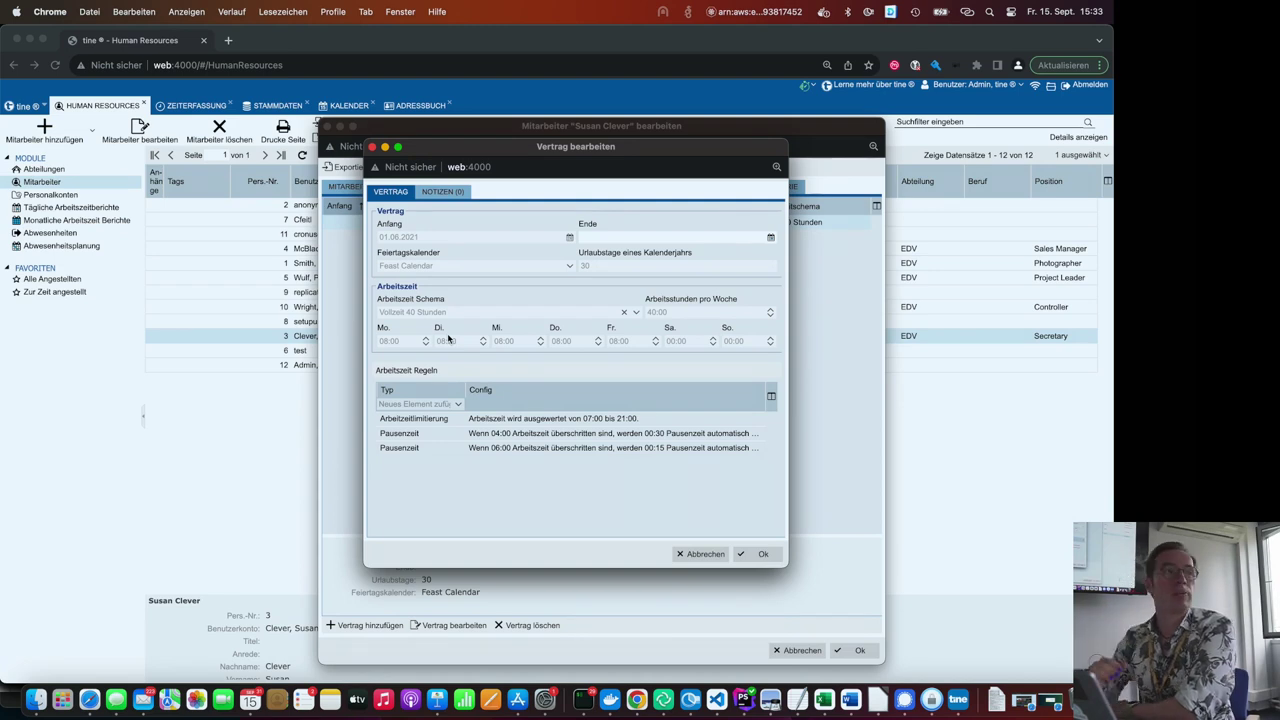
click(703, 553)
click(545, 397)
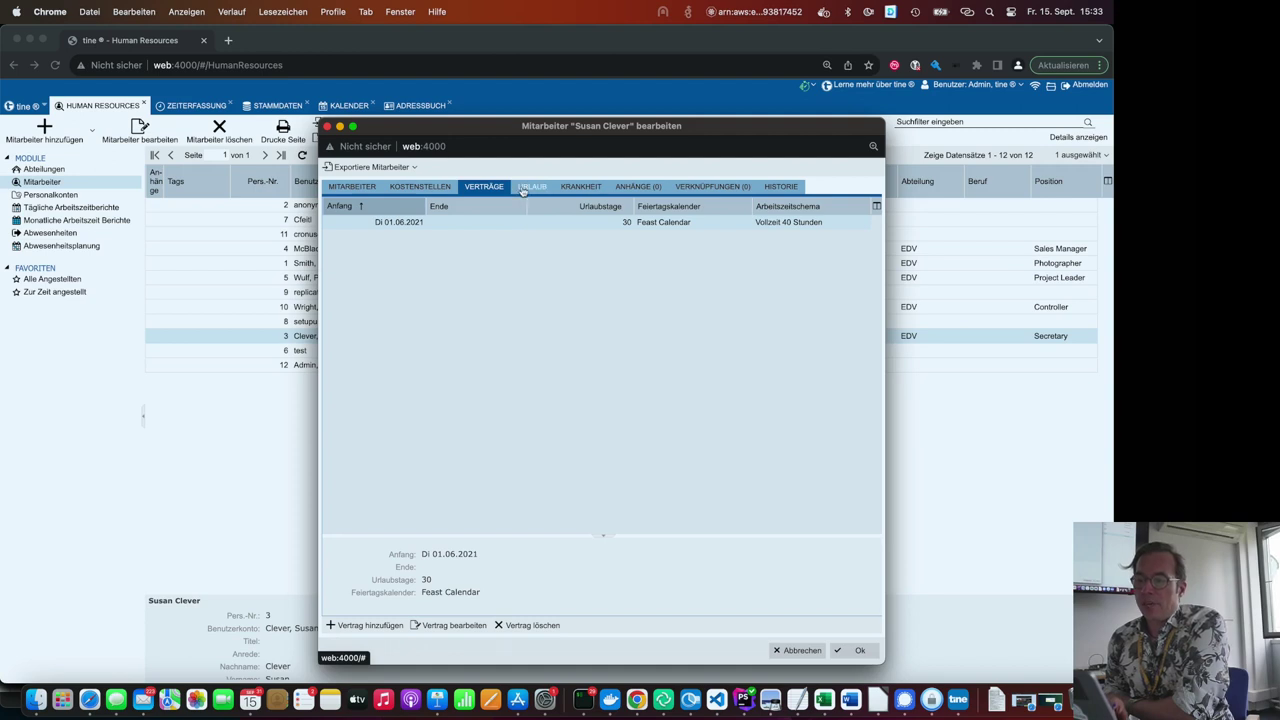
click(523, 191)
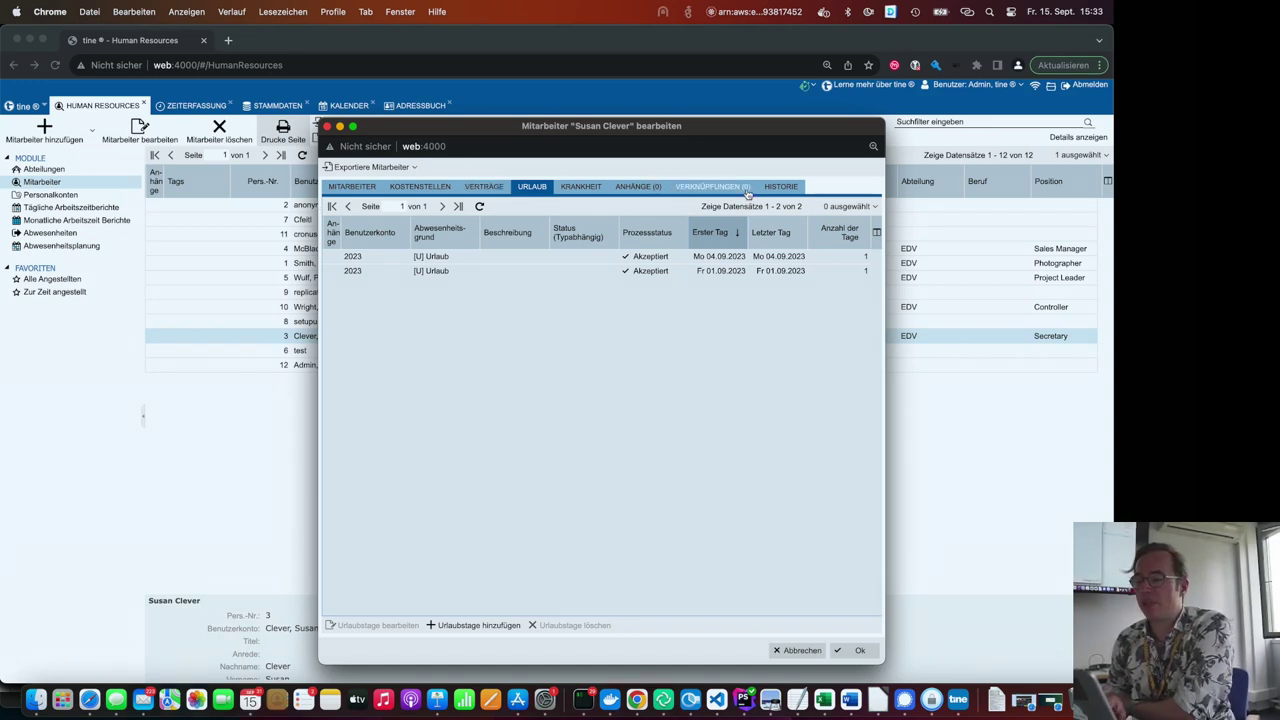
- Create a new text document as an attachment to the employee record
click(630, 187)
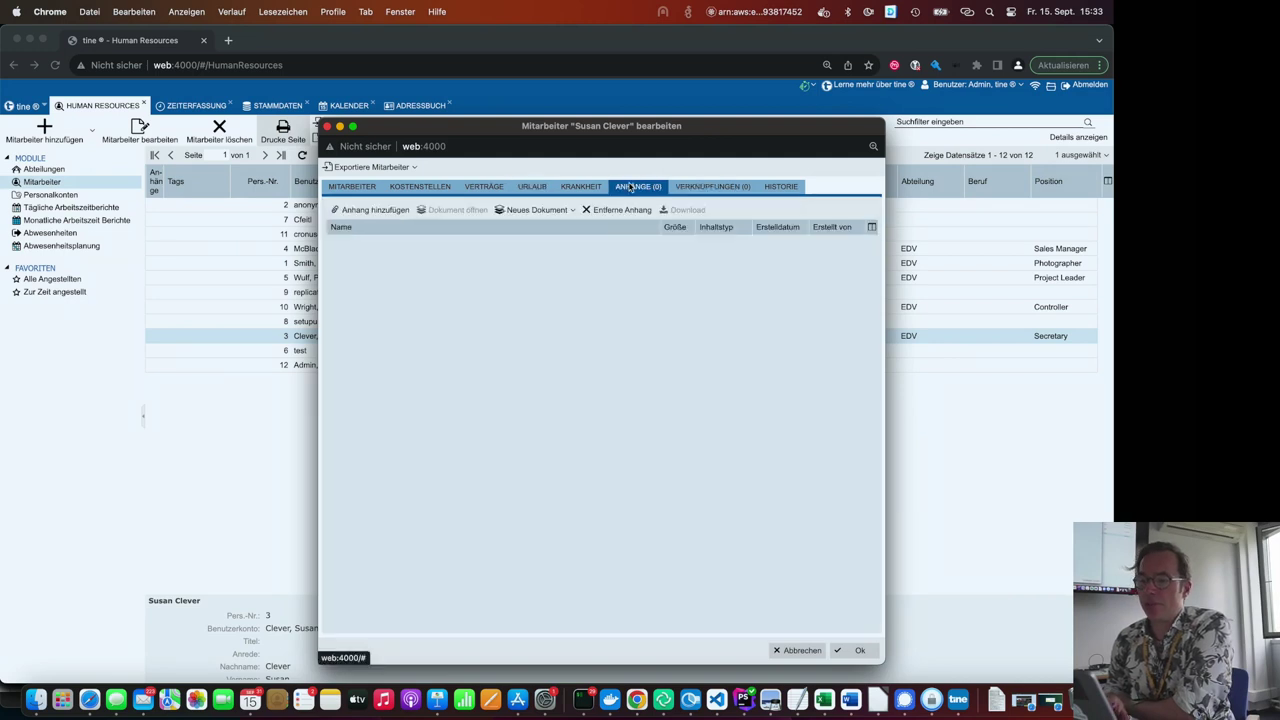
click(545, 210)
click(541, 230)
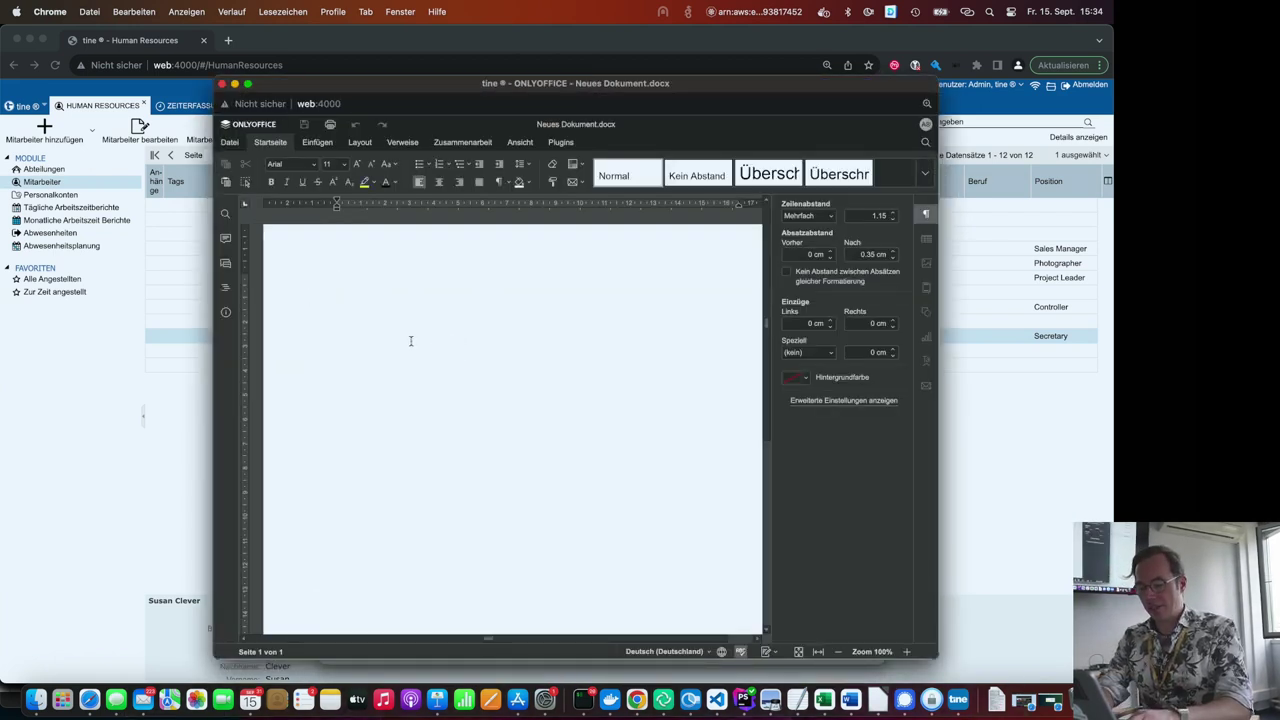
- Enter "29 9eq r" and, two paragraphs below, "xcfvd" in the new document, and close the document editor
text(29  9eq r)
key(Return)
key(Return)
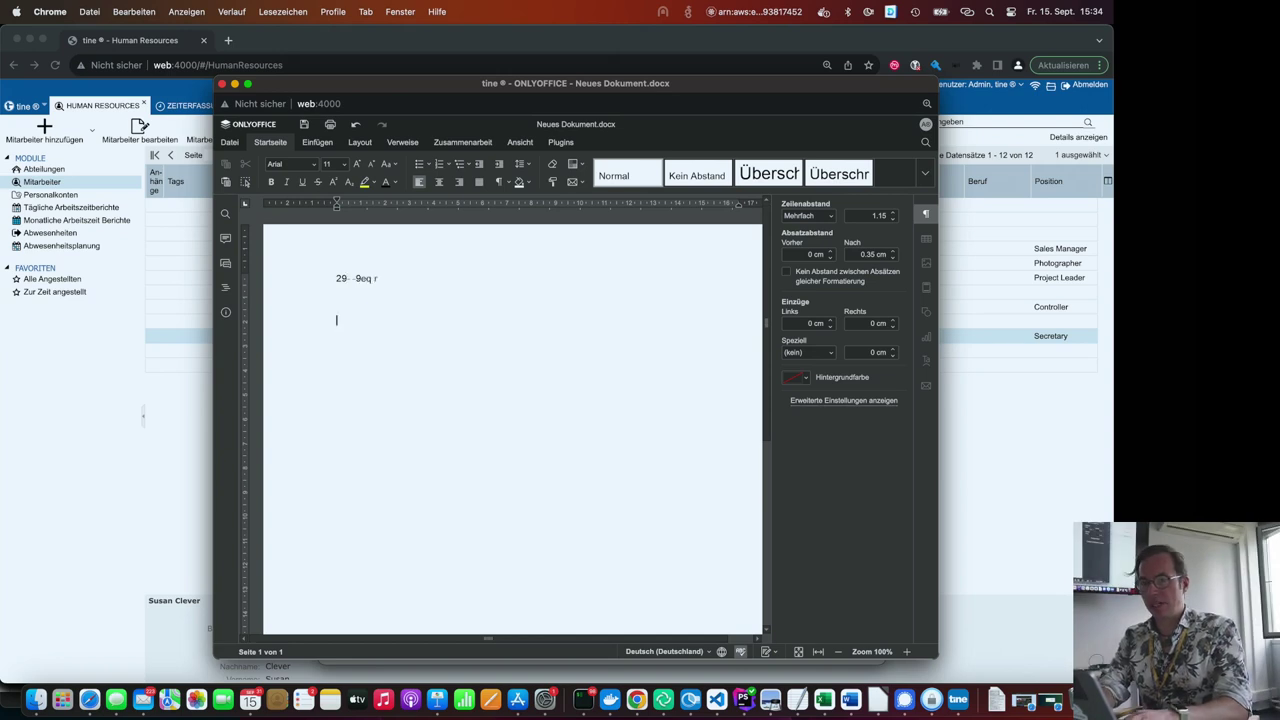
text(xcfvd)
click(222, 83)
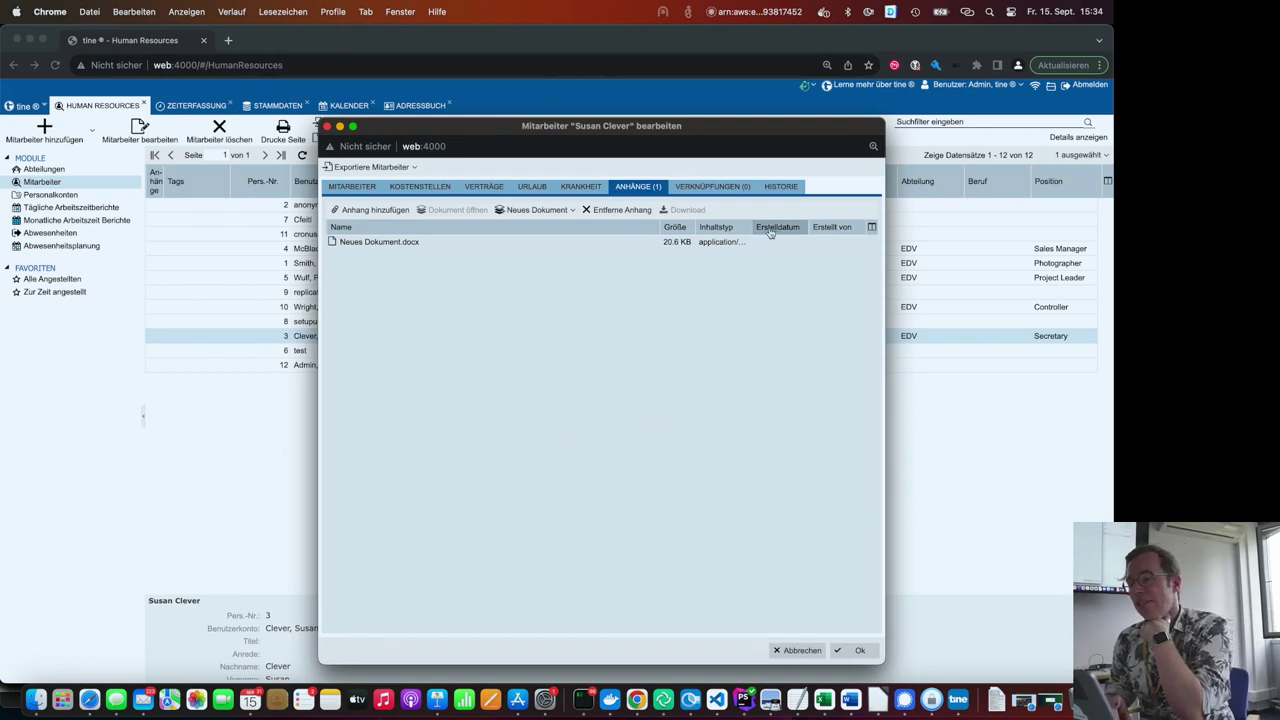
- Choose Inventargegenstand as the record type to link in the employee's Verknüpfungen and open the list of available items
click(708, 189)
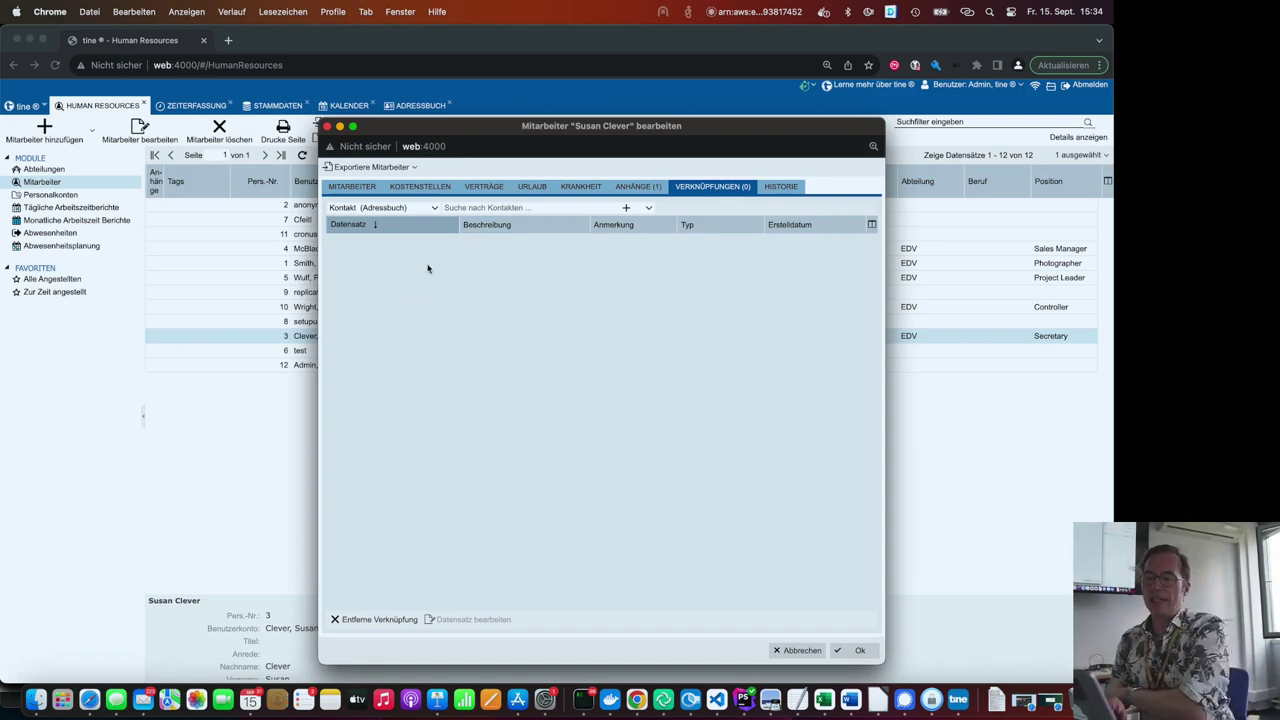
click(434, 207)
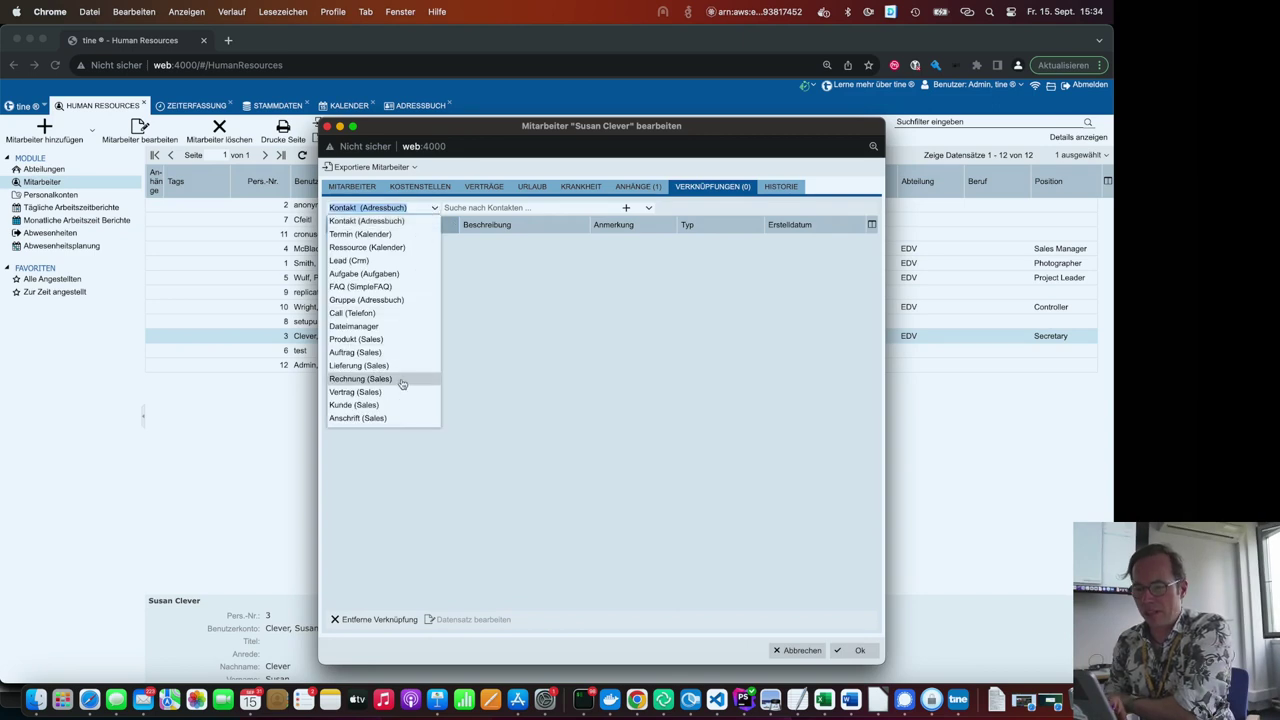
text(re)
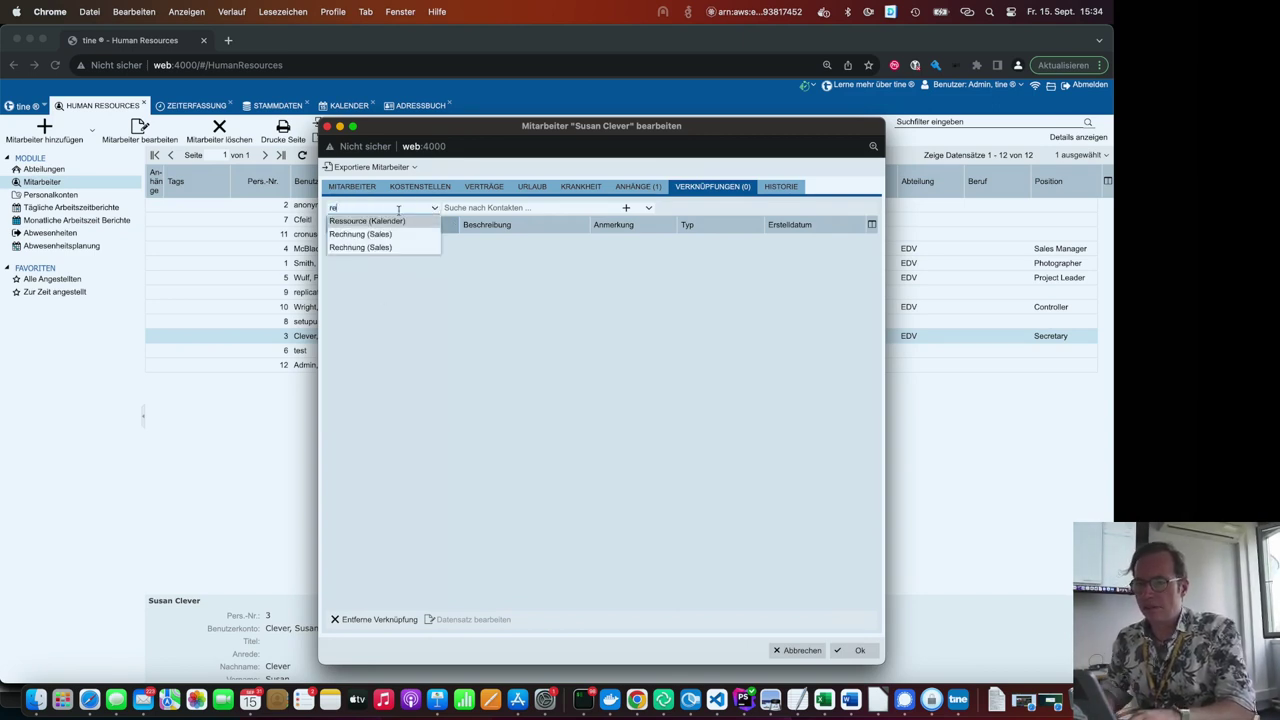
key(BackSpace)
key(BackSpace)
text(inv)
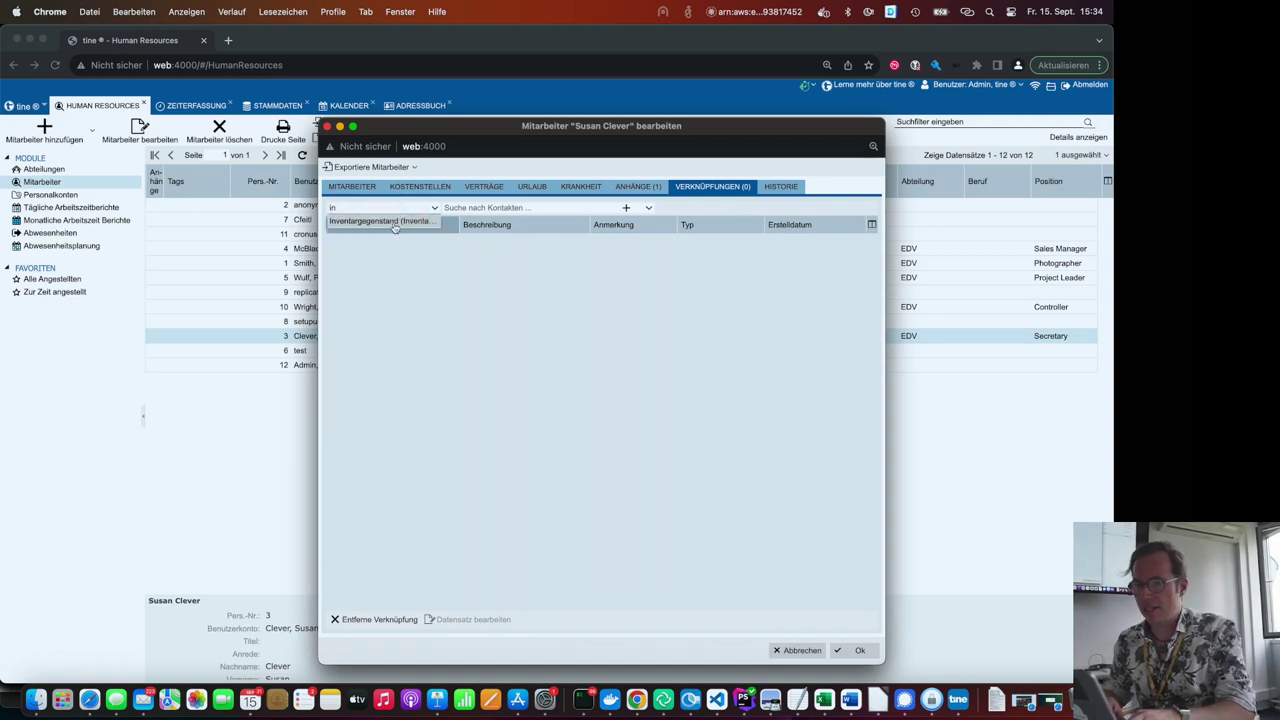
key(Return)
click(650, 210)
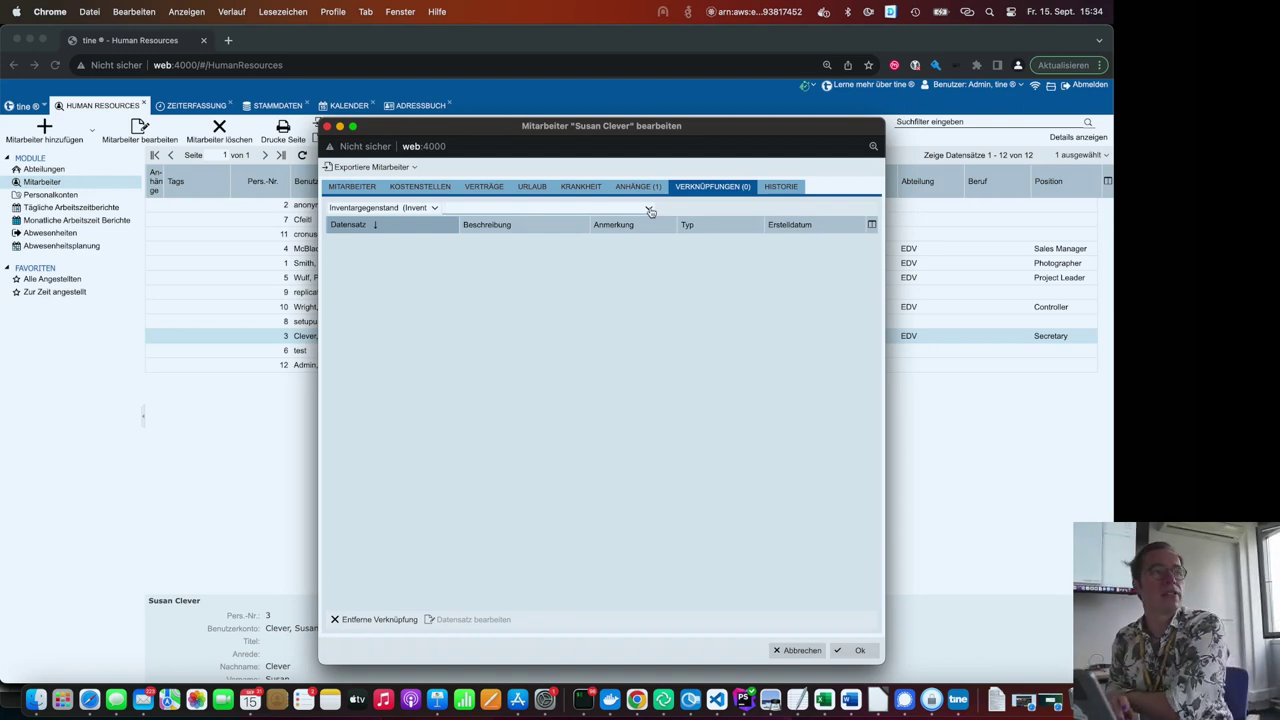
- Review the employee's change history and general employee data, and close the record without saving
click(781, 189)
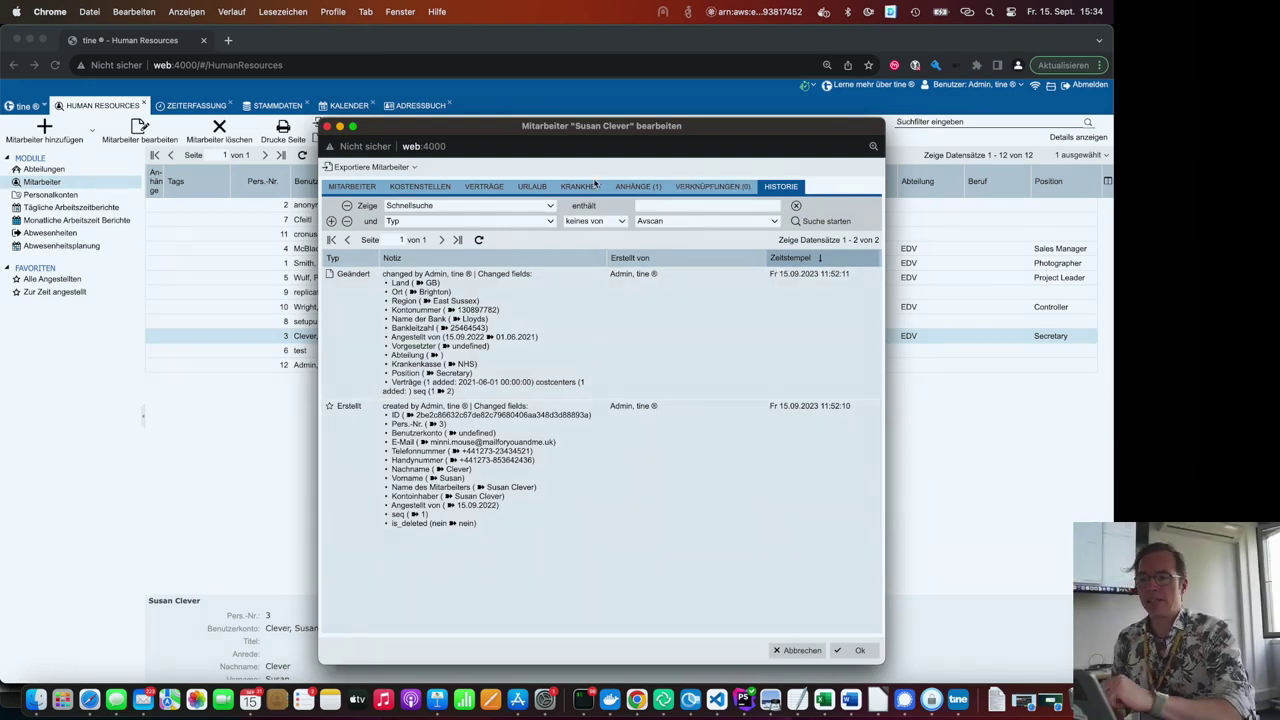
click(352, 188)
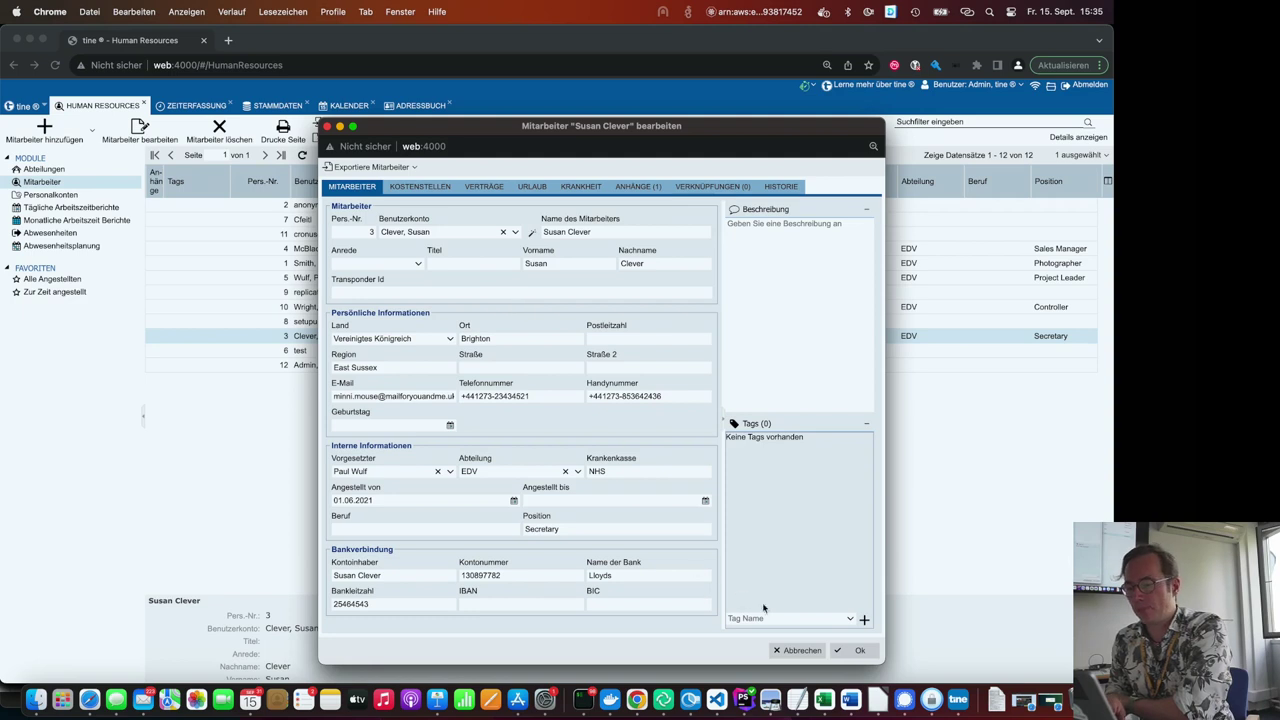
click(791, 651)
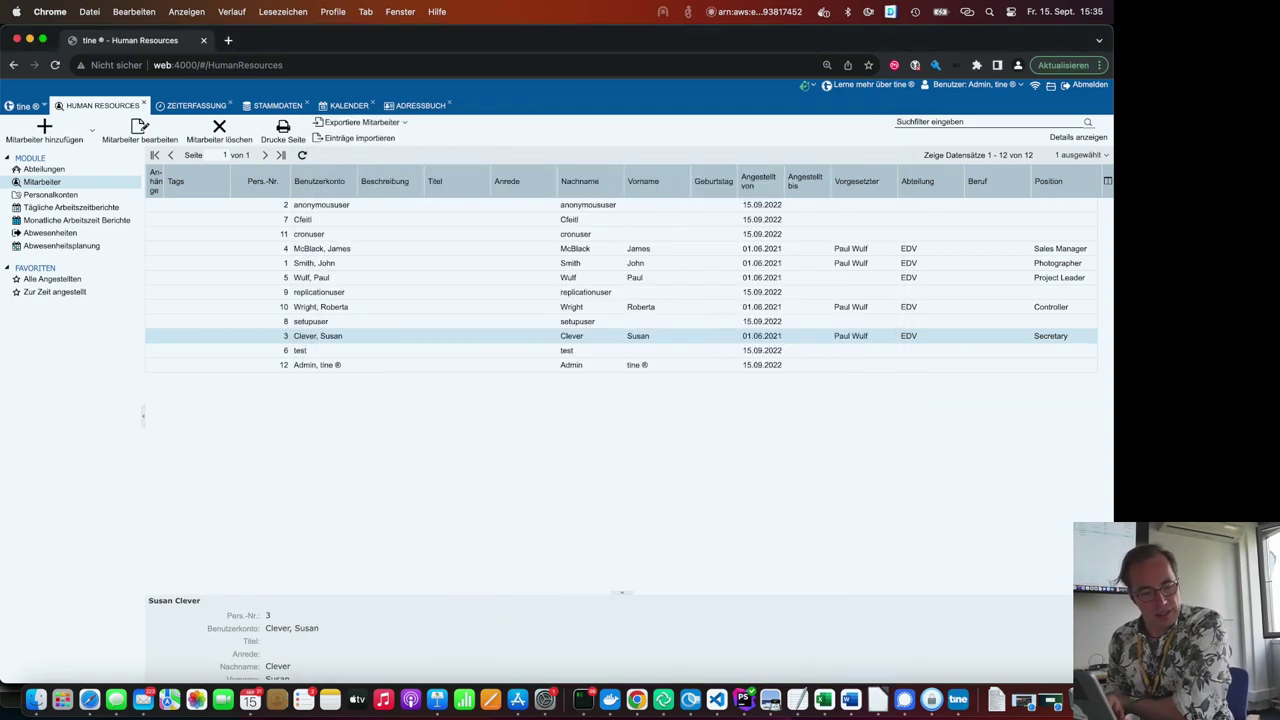
- Open the Marketing department from Abteilungen and add the Managers group to its access rights
click(41, 170)
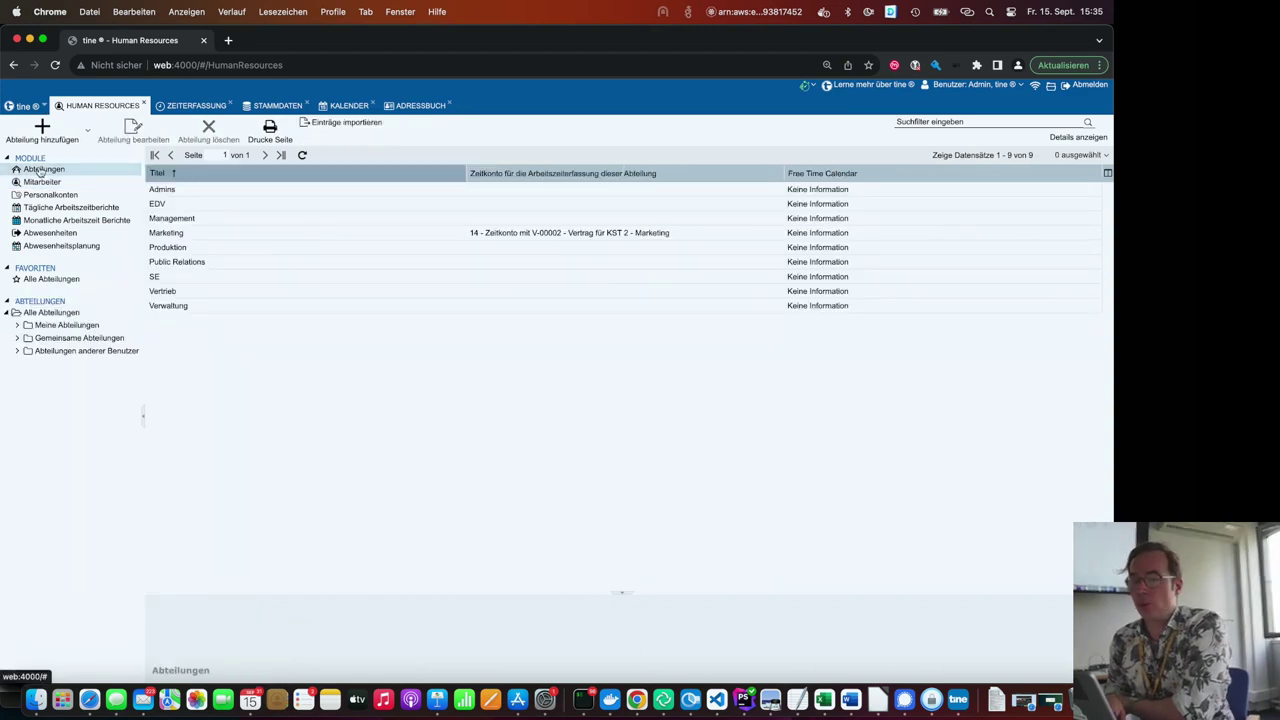
double_click(185, 232)
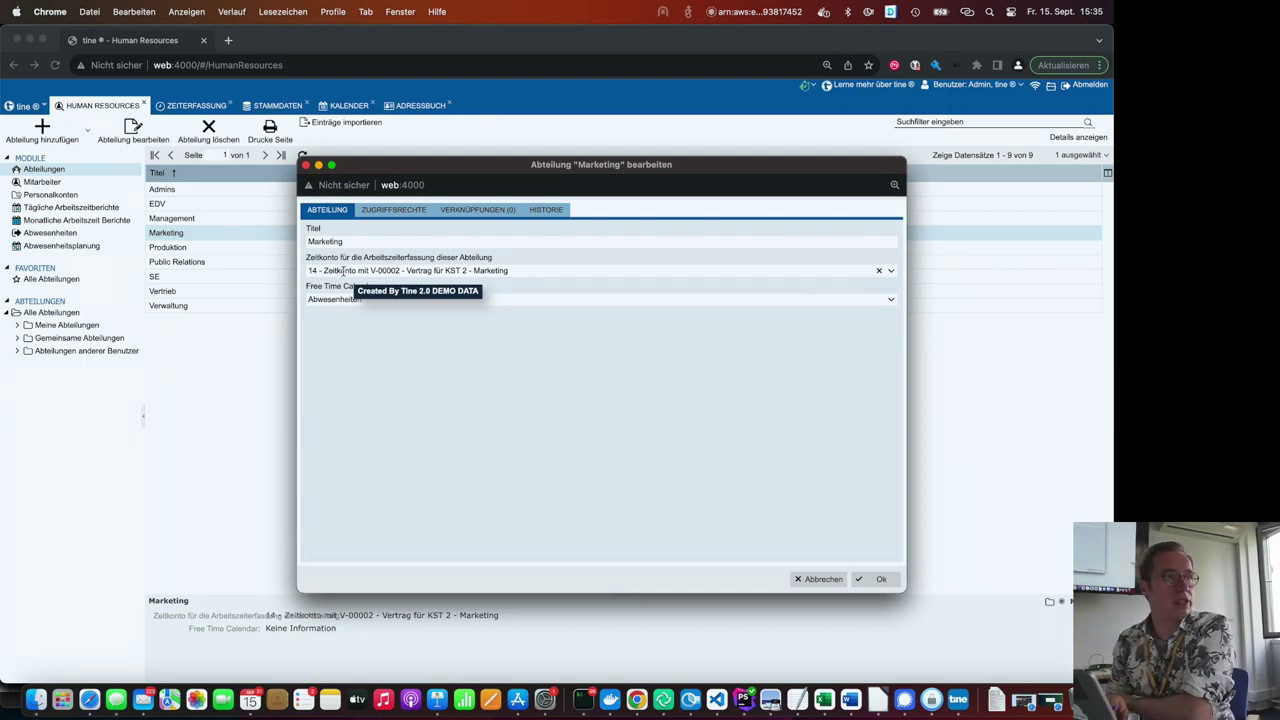
click(387, 213)
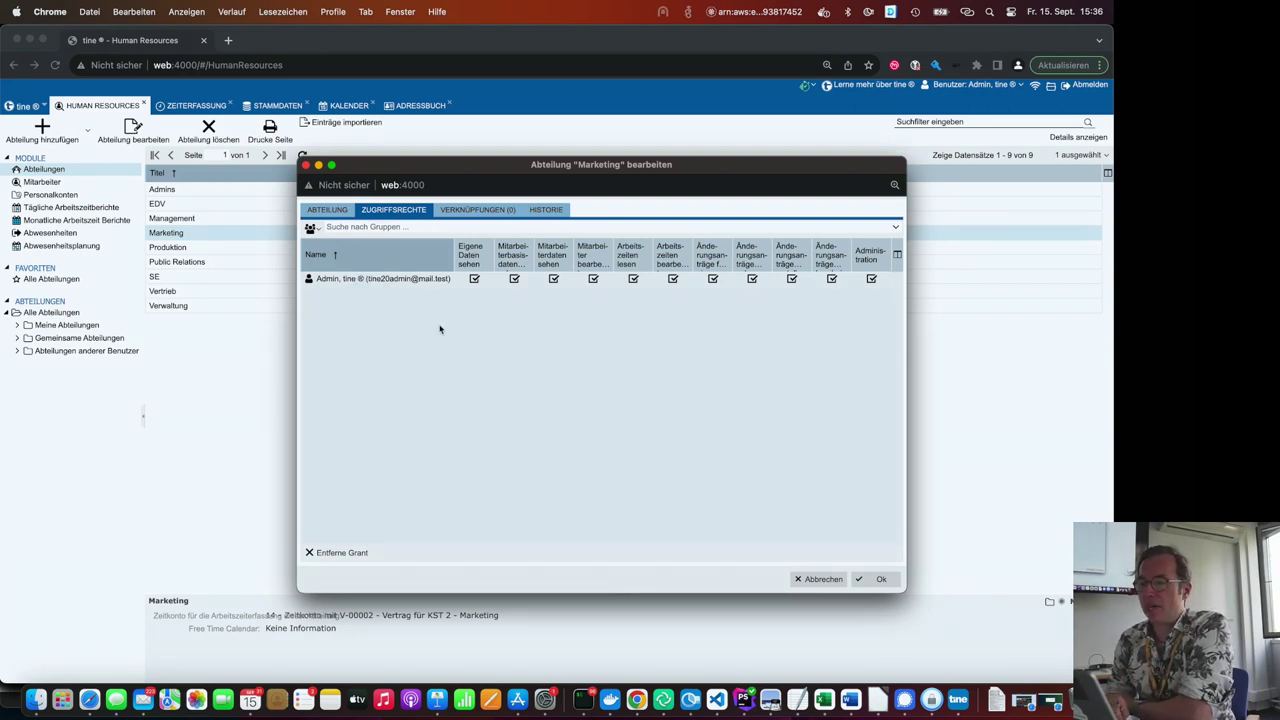
click(894, 229)
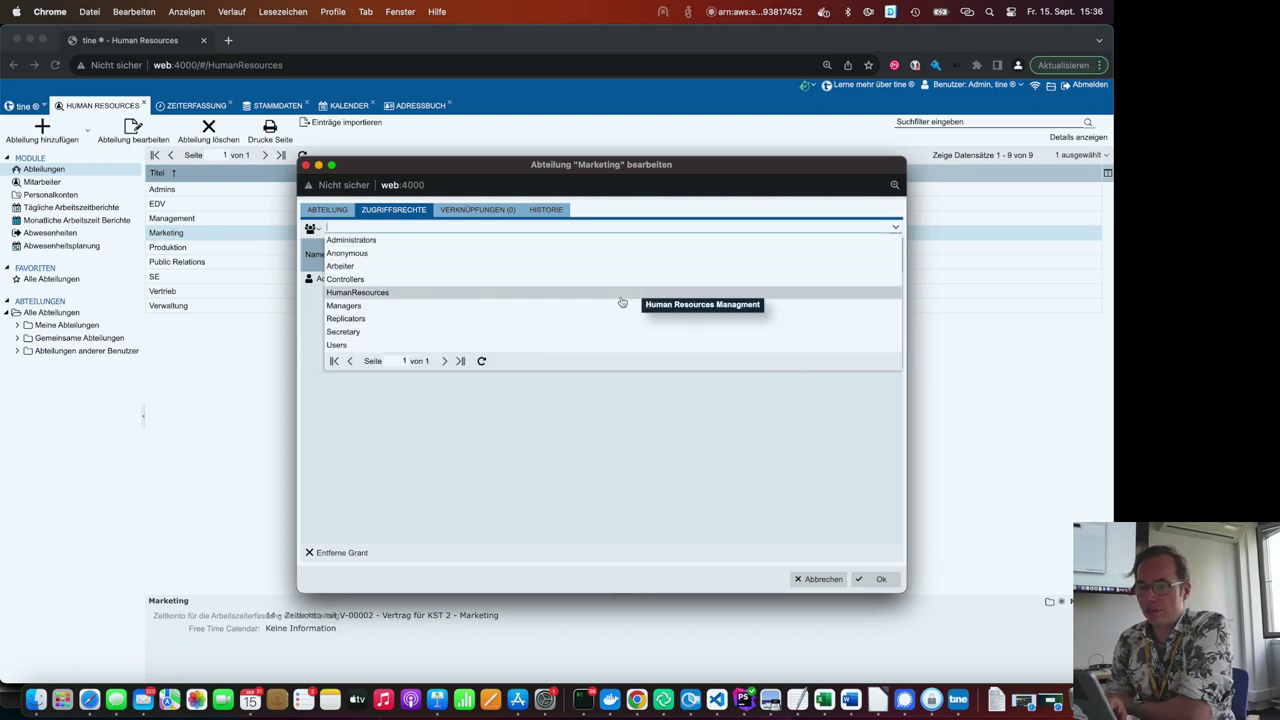
click(616, 306)
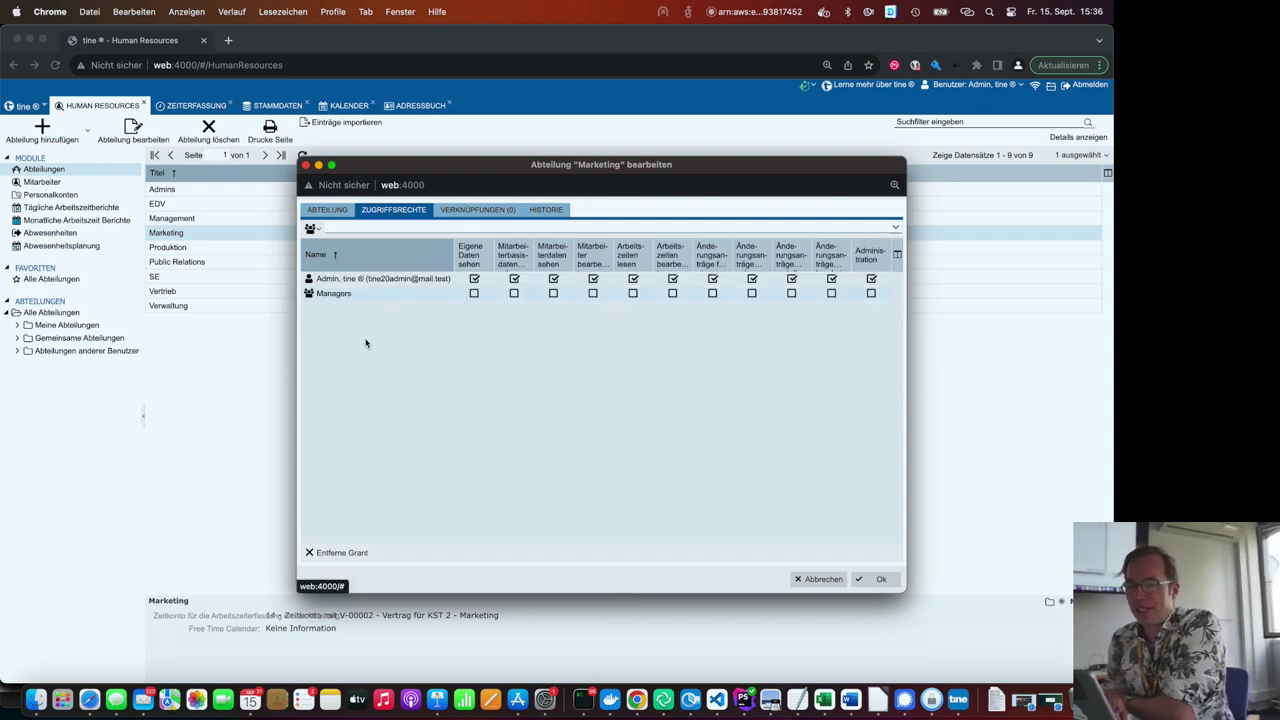
- Grant the Managers group the rights to see their own data and the employees' basic data
mouse_move(468, 257)
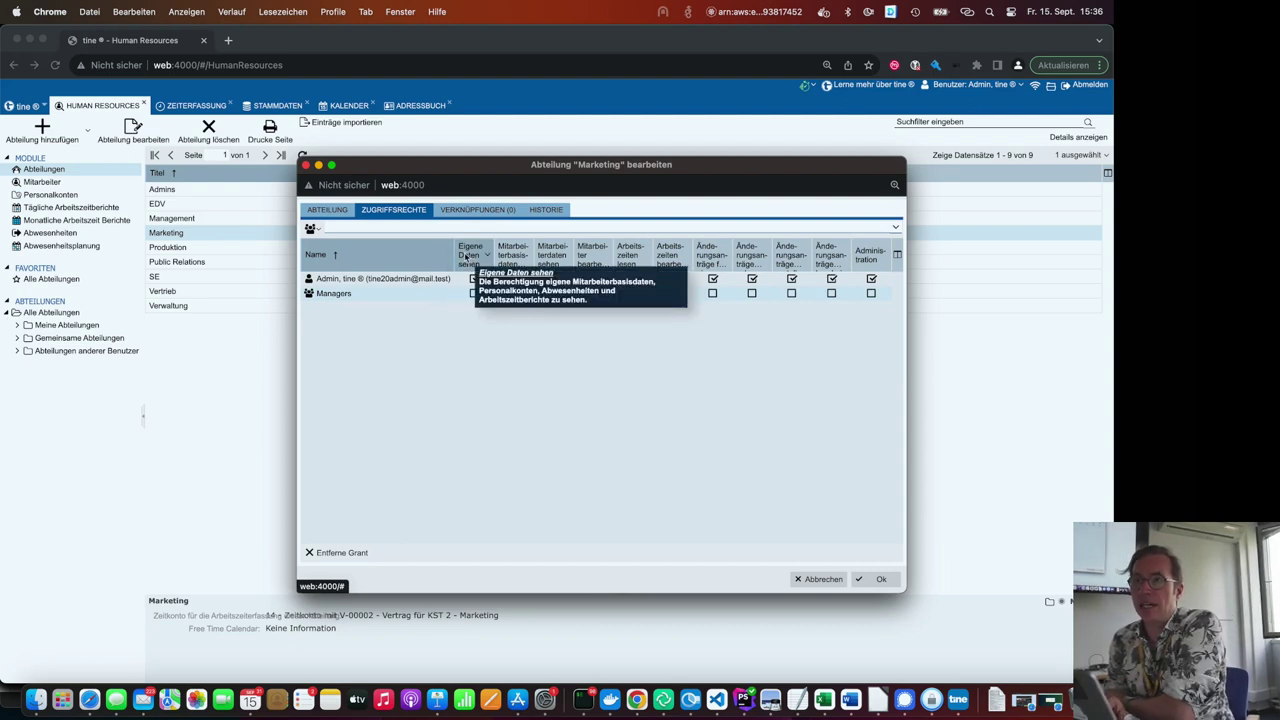
click(475, 294)
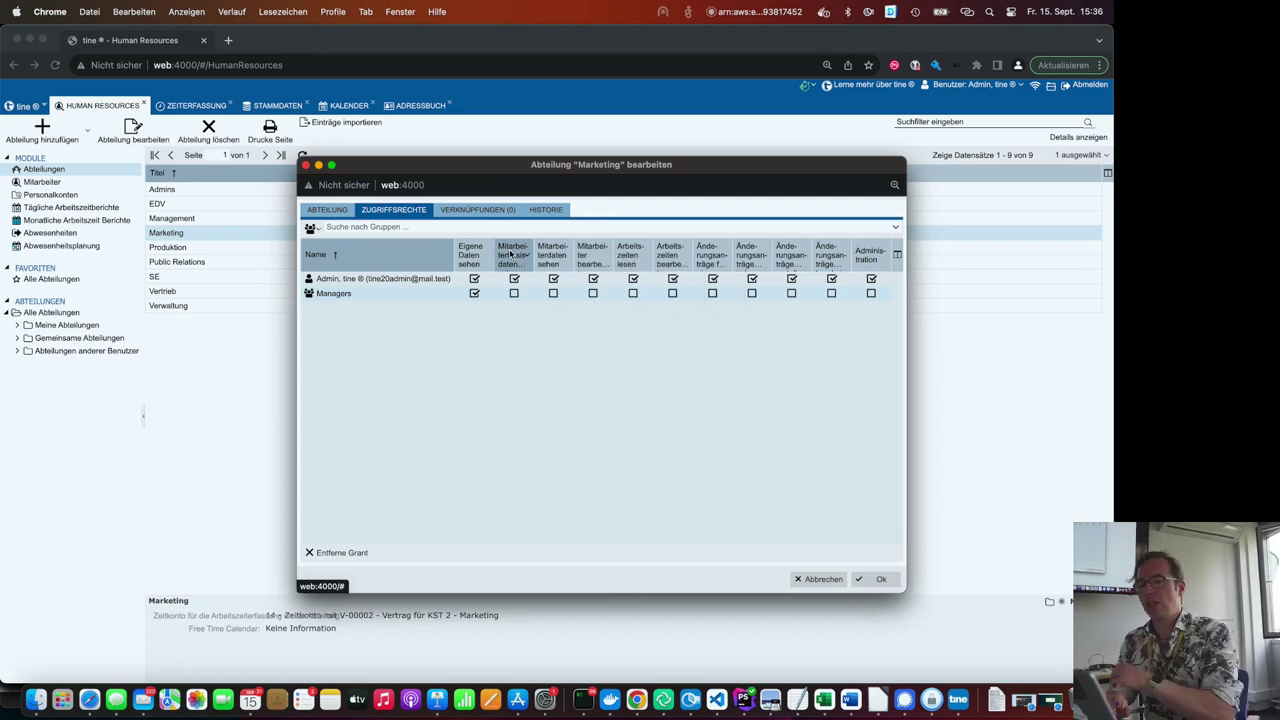
click(514, 293)
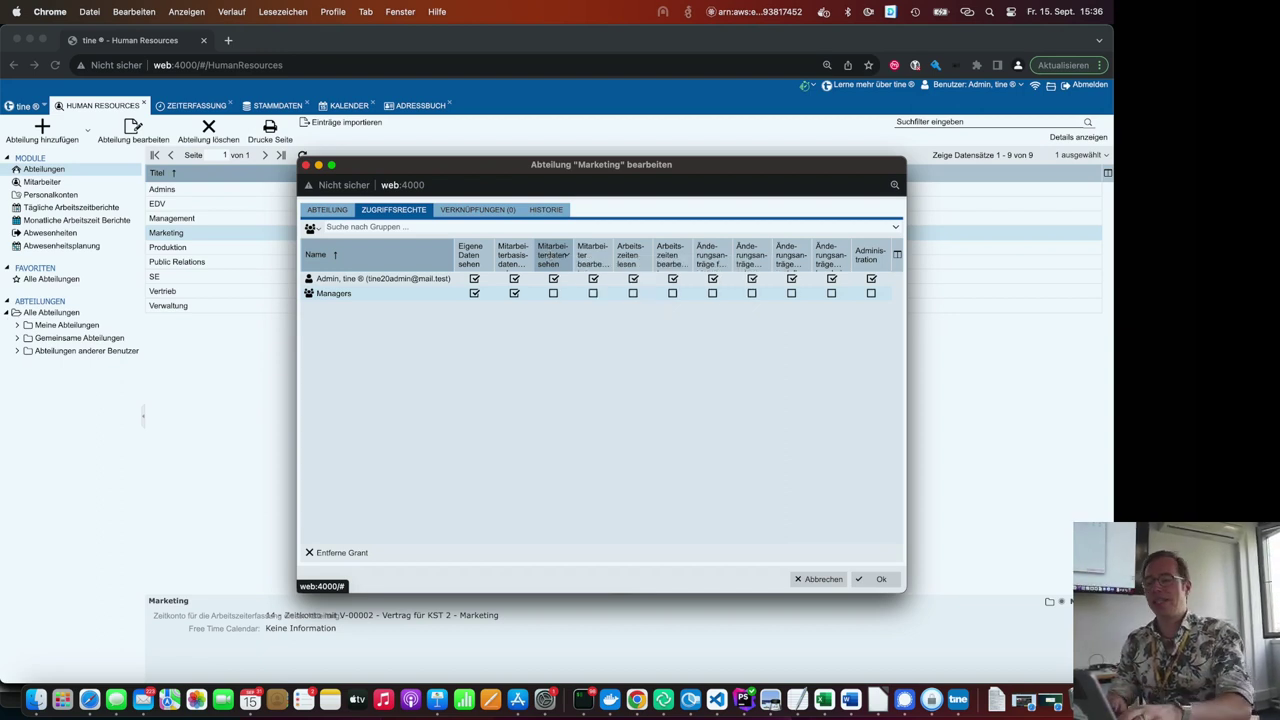
- Switch to user search and add the Sales Manager's user account to the Marketing department's access rights
click(311, 228)
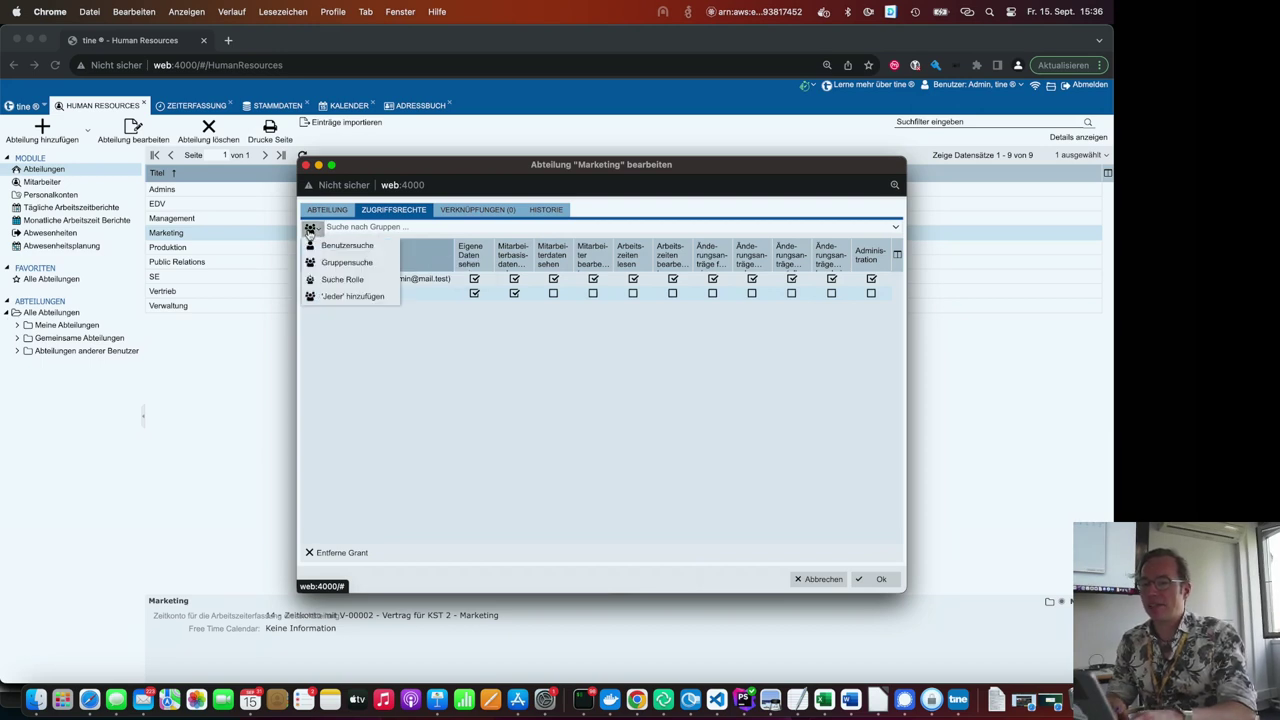
click(347, 245)
click(896, 228)
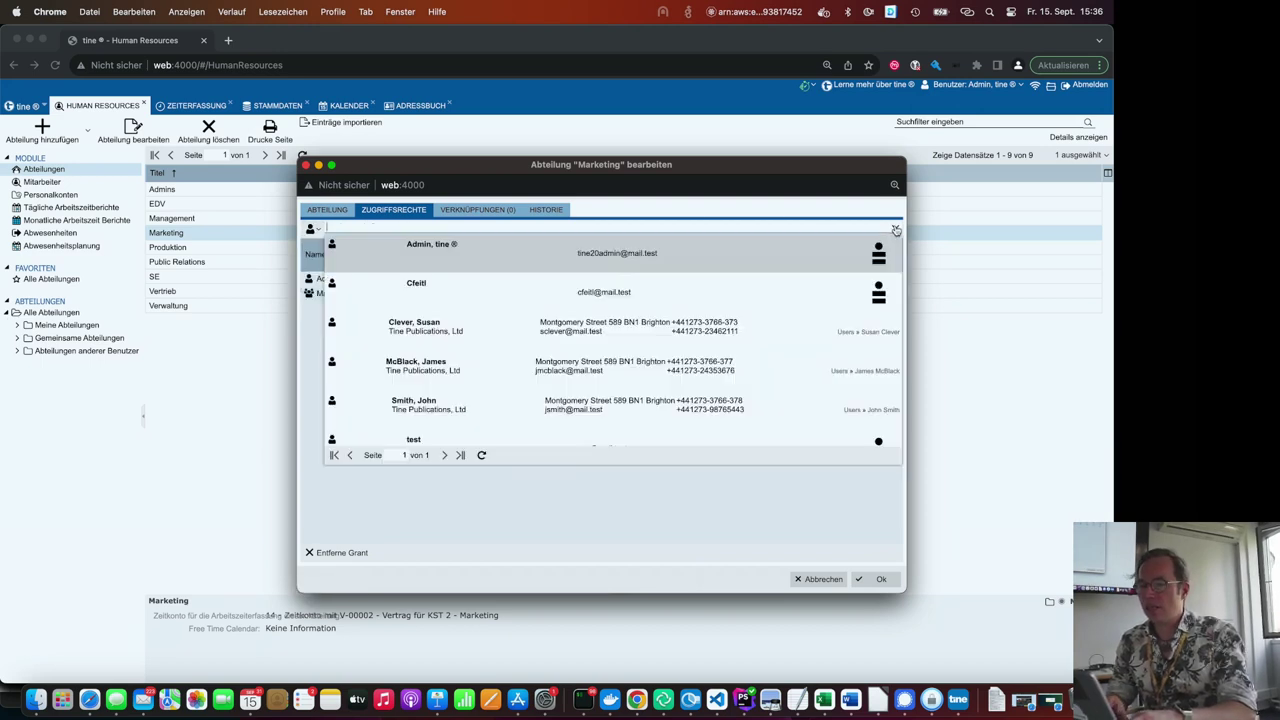
click(595, 368)
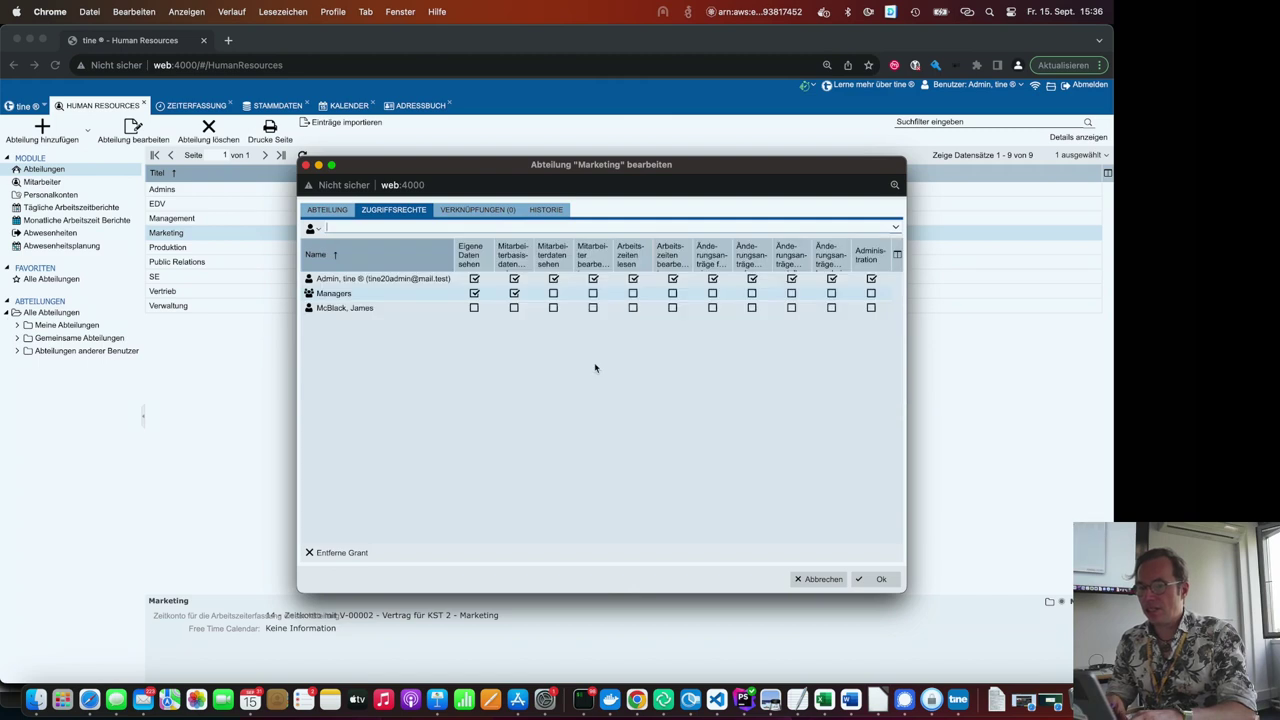
- Grant this user own data, employee basic data, employee data, Arbeitszeiten lesen and the first Änderungsanträge right, and save the department
click(474, 308)
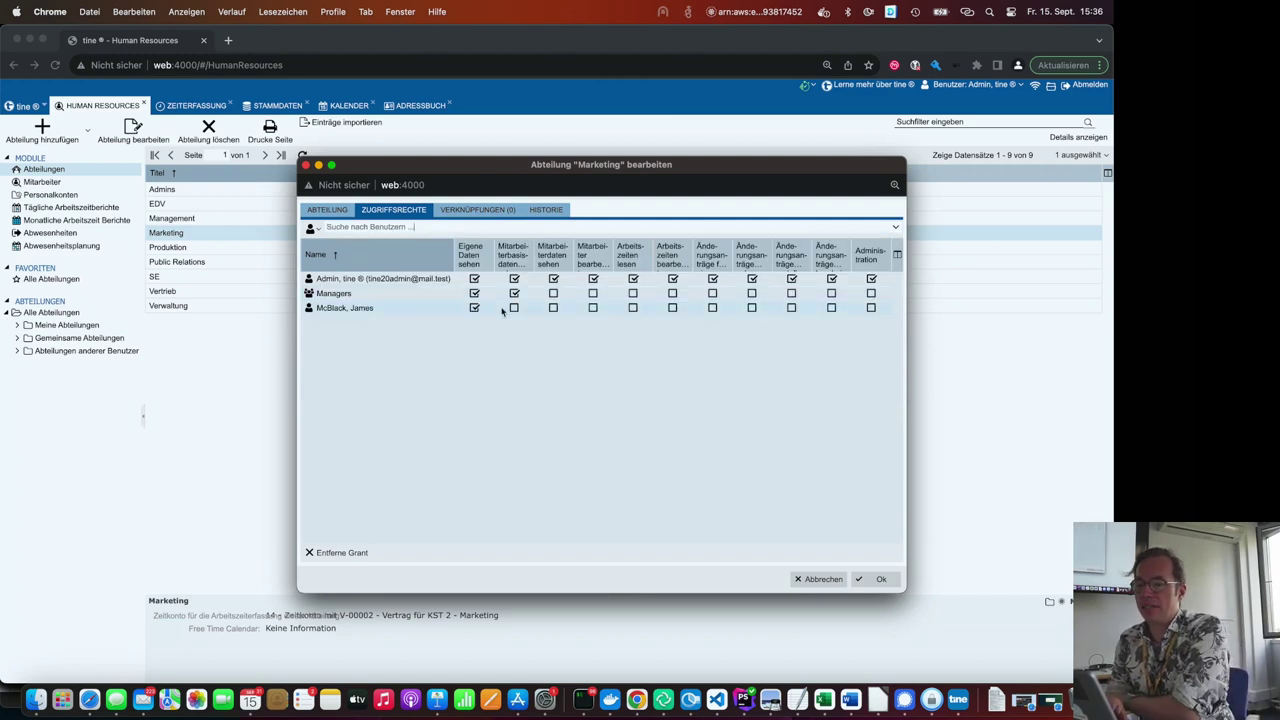
click(514, 308)
click(553, 308)
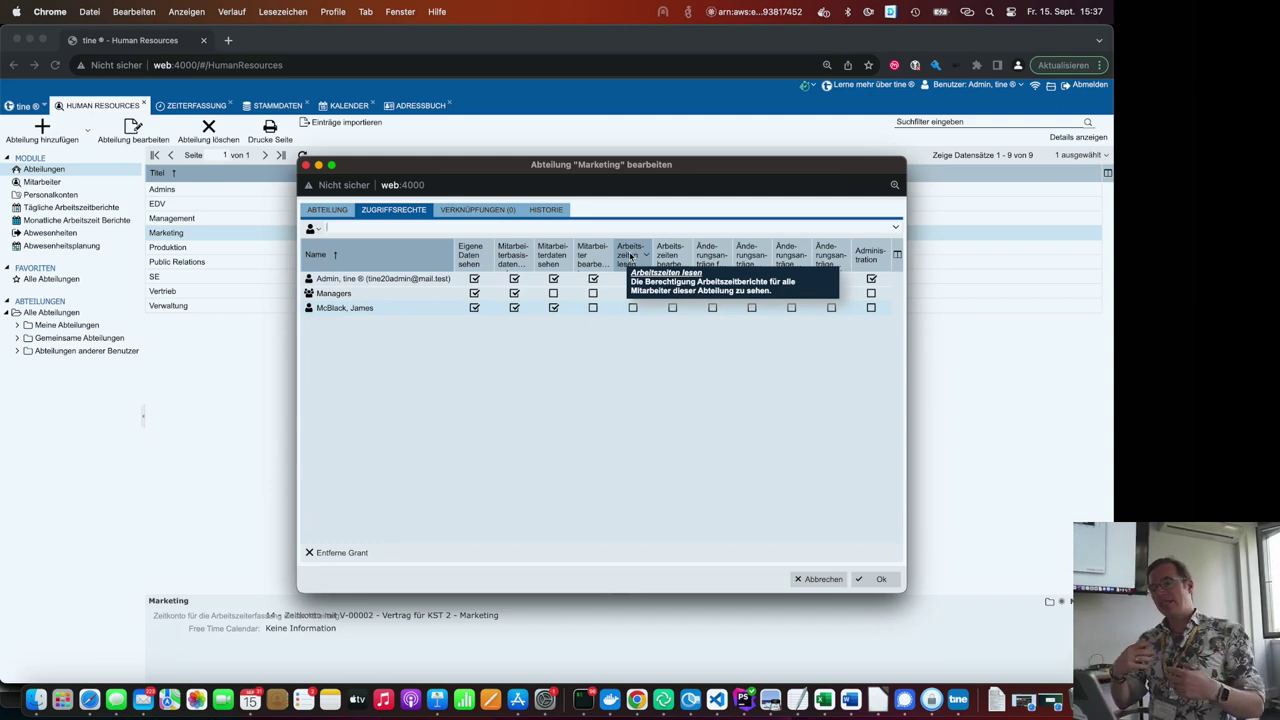
click(636, 311)
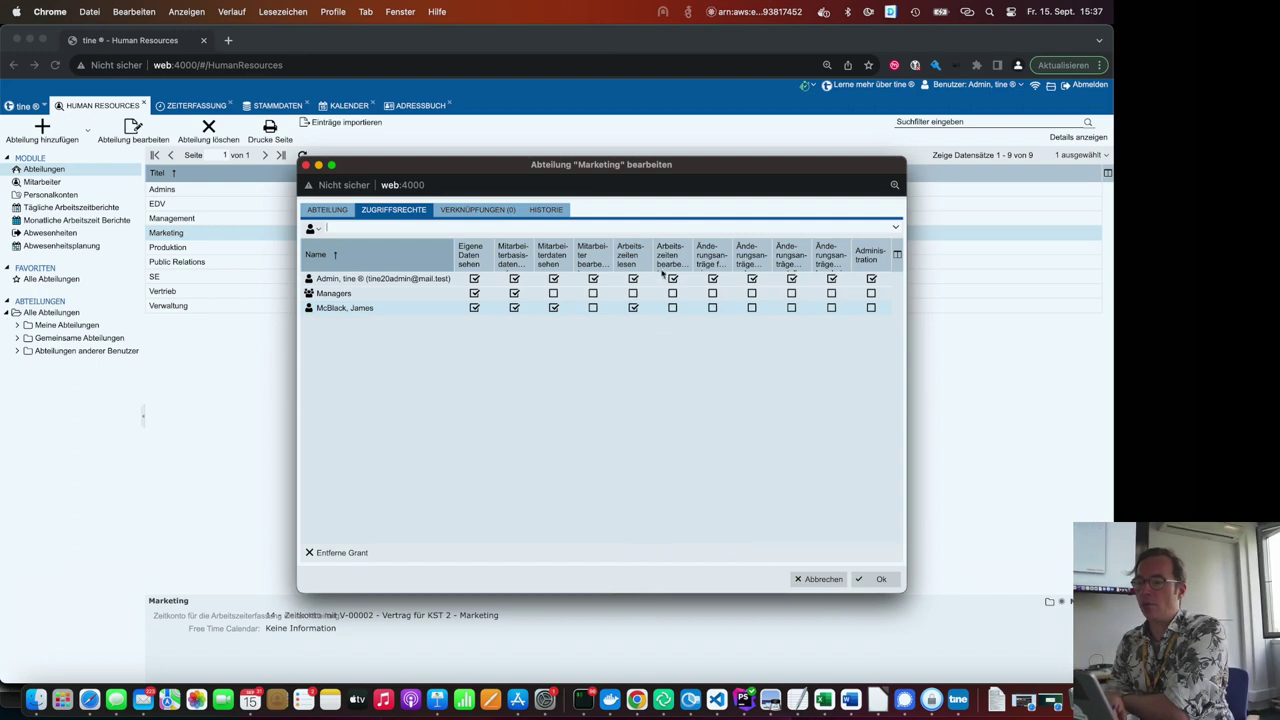
click(712, 307)
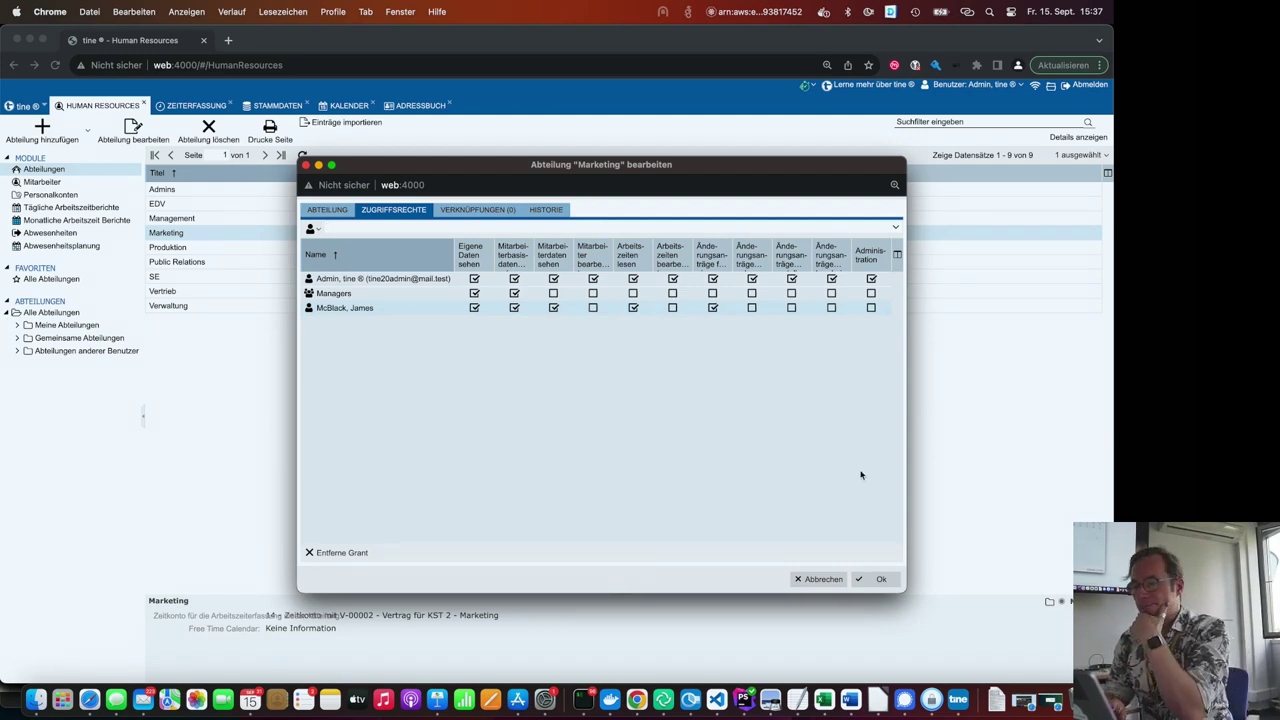
click(881, 580)
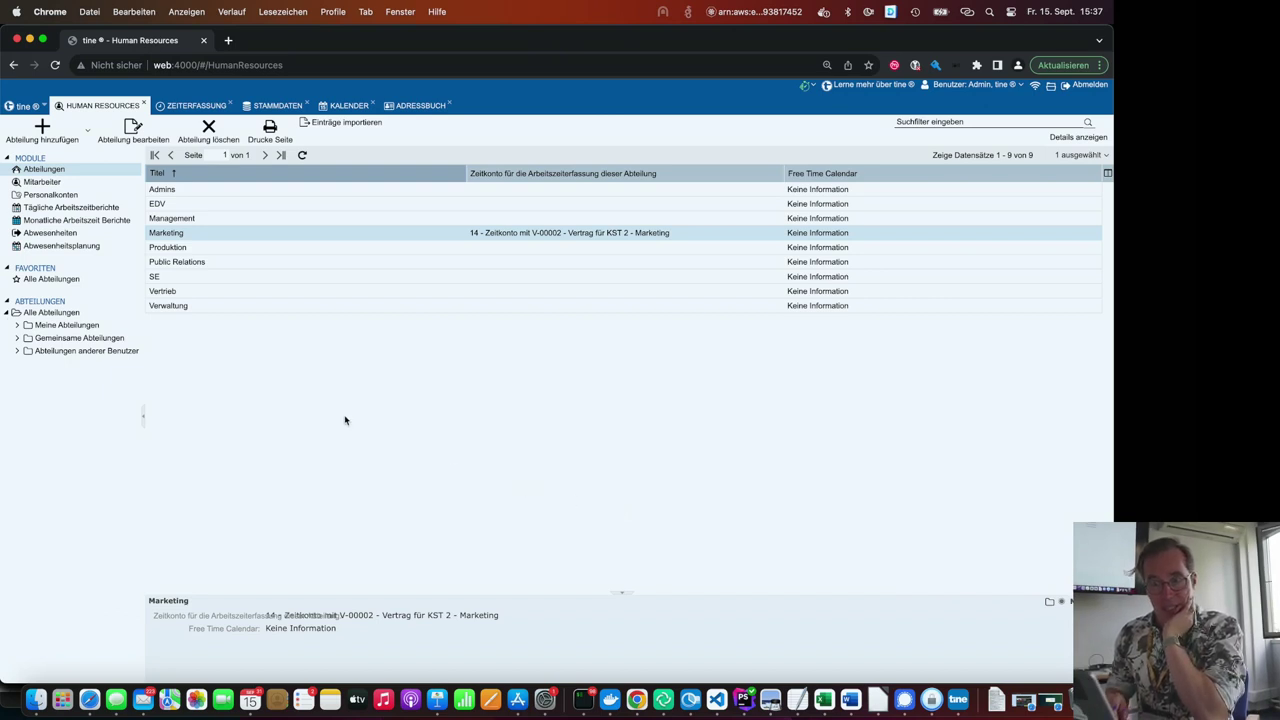
- Try a working time correction with status Angefragt in the Secretary's daily working time report of 07.09.2023, and discard it
click(86, 208)
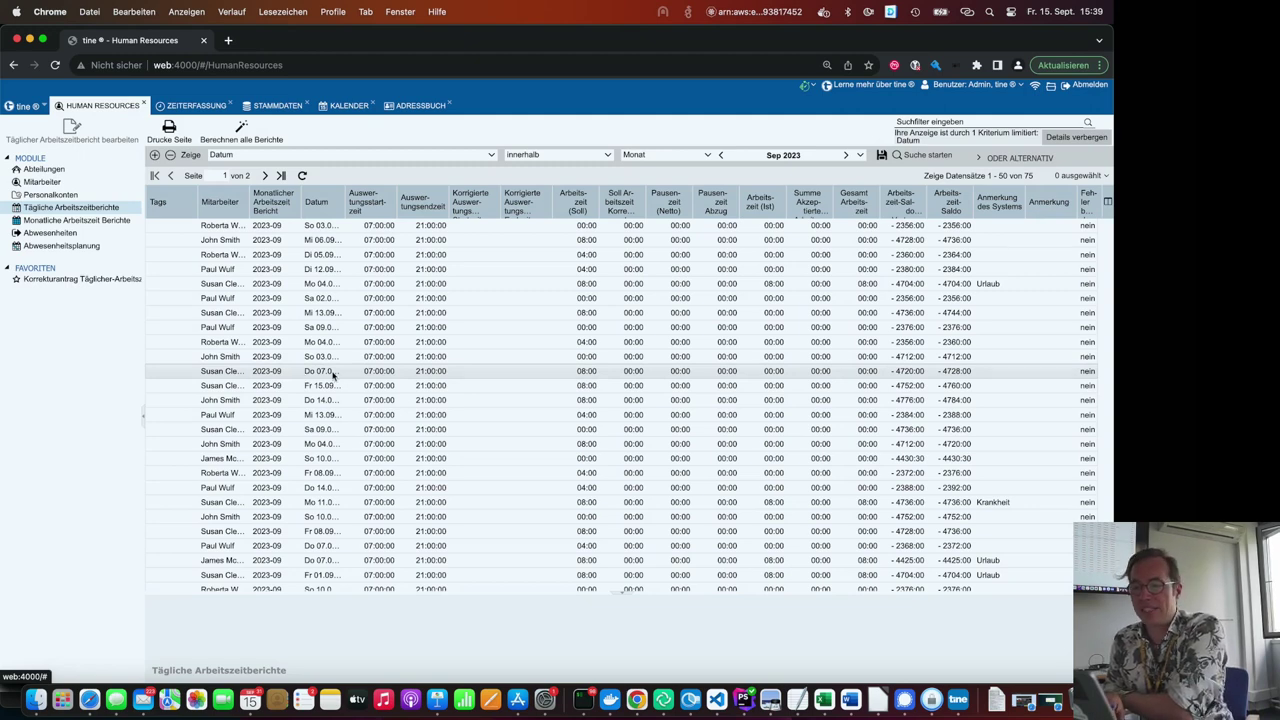
double_click(273, 375)
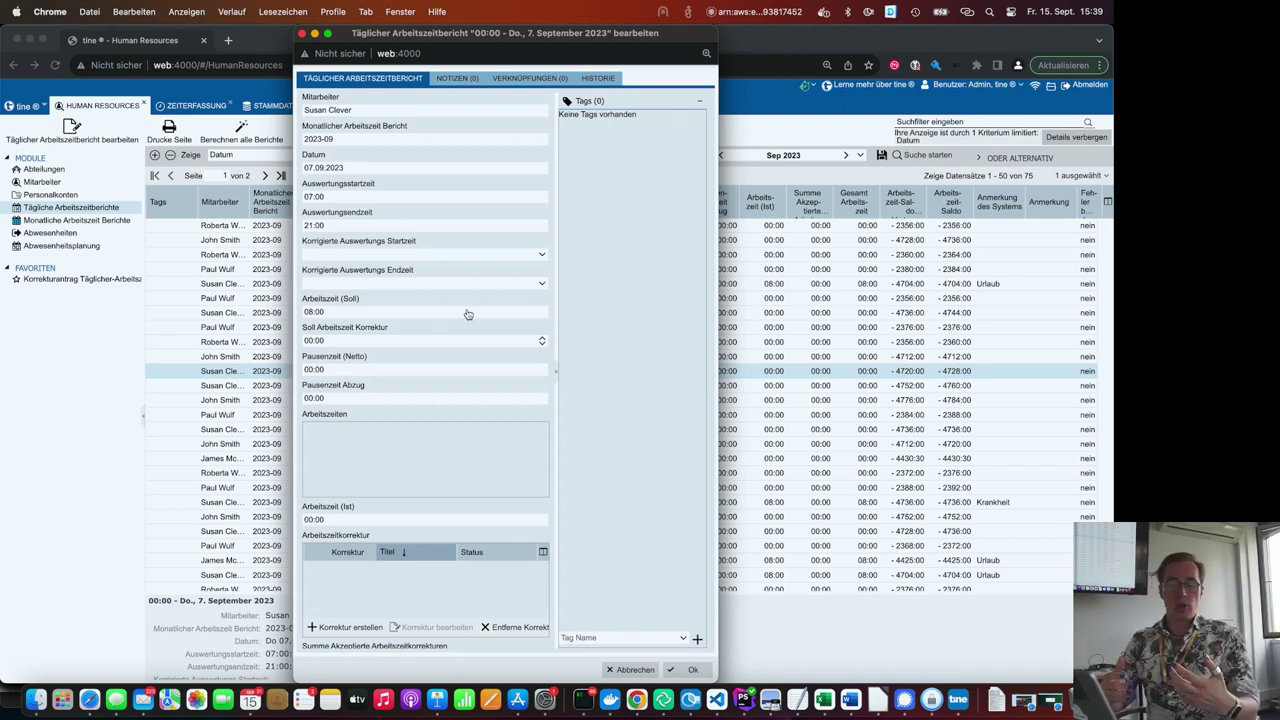
click(331, 627)
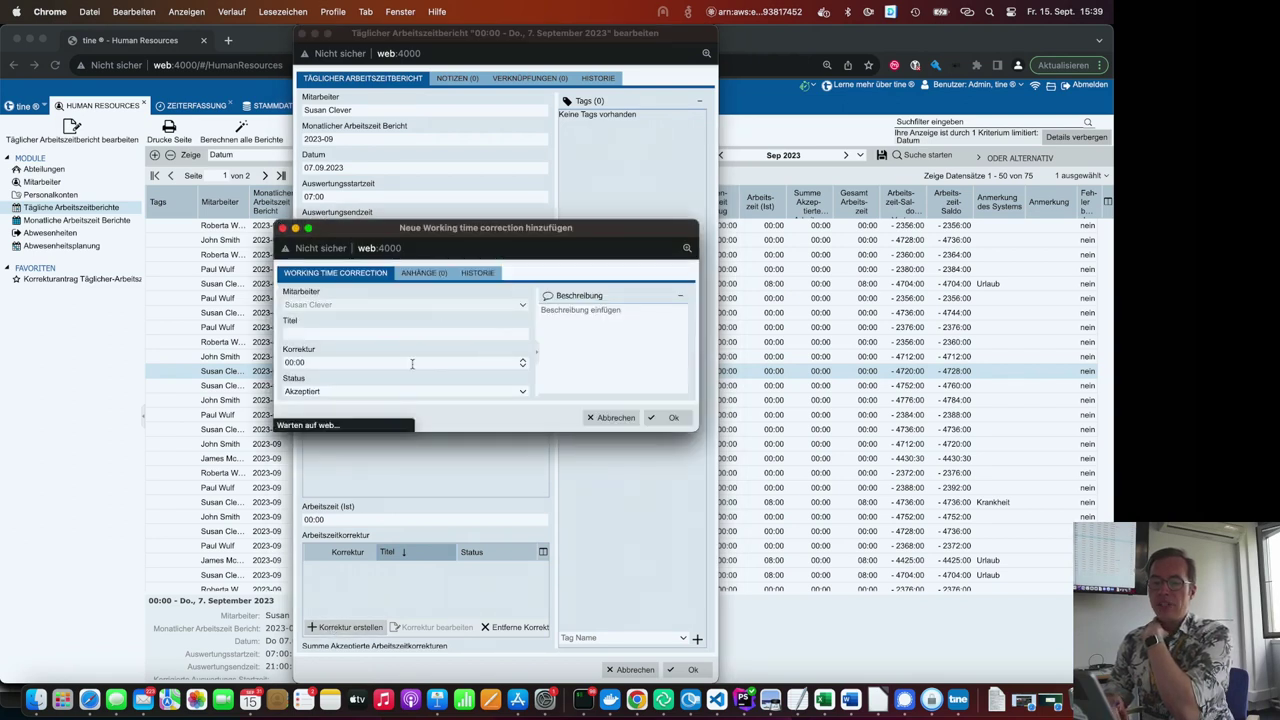
click(389, 393)
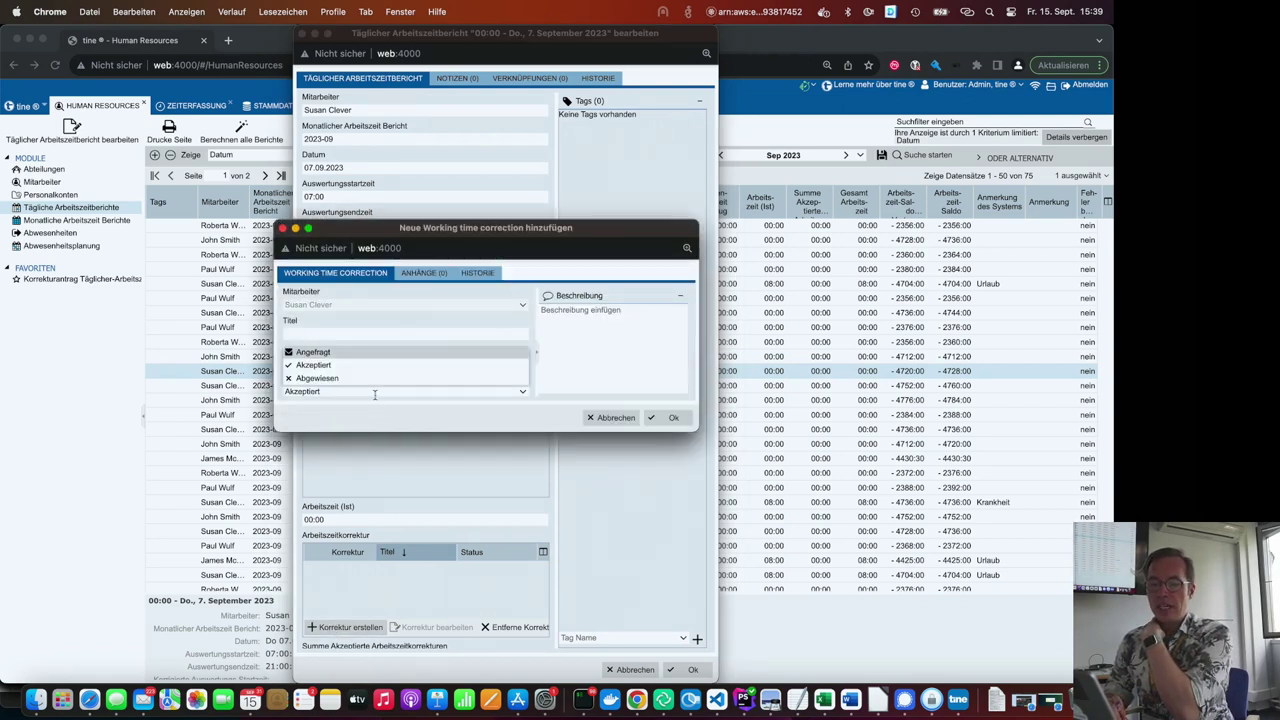
click(314, 355)
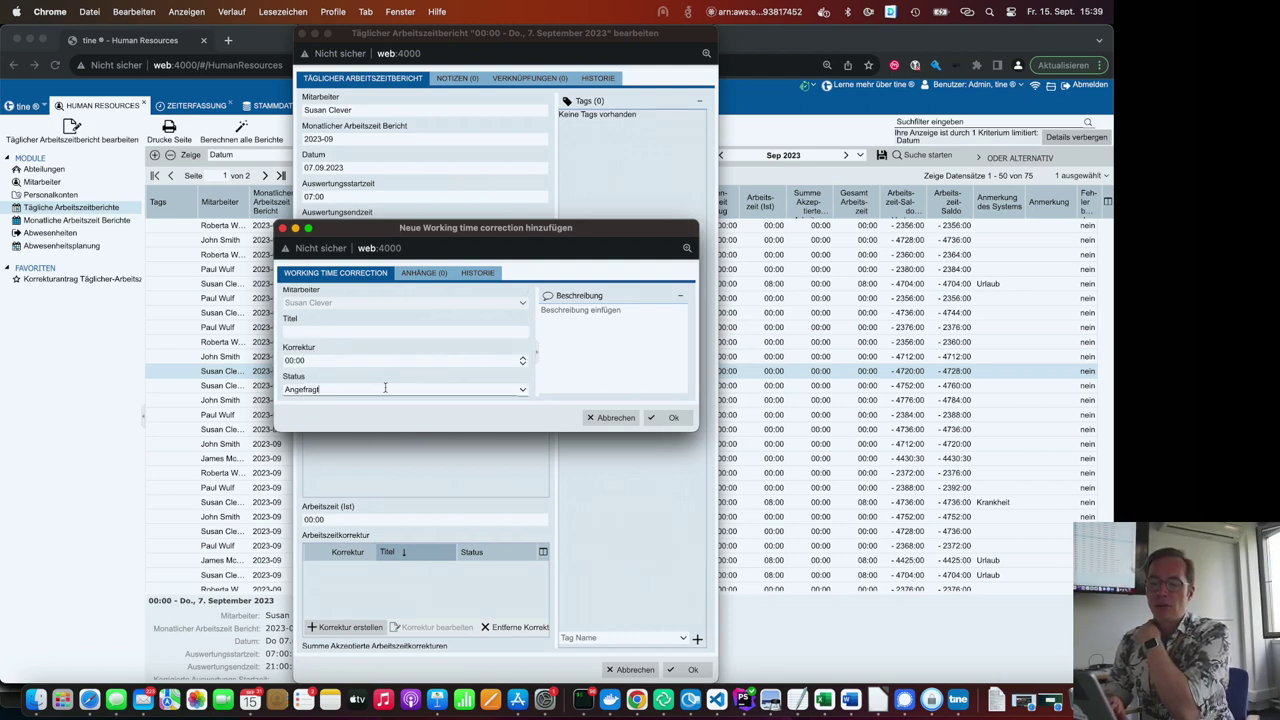
click(614, 417)
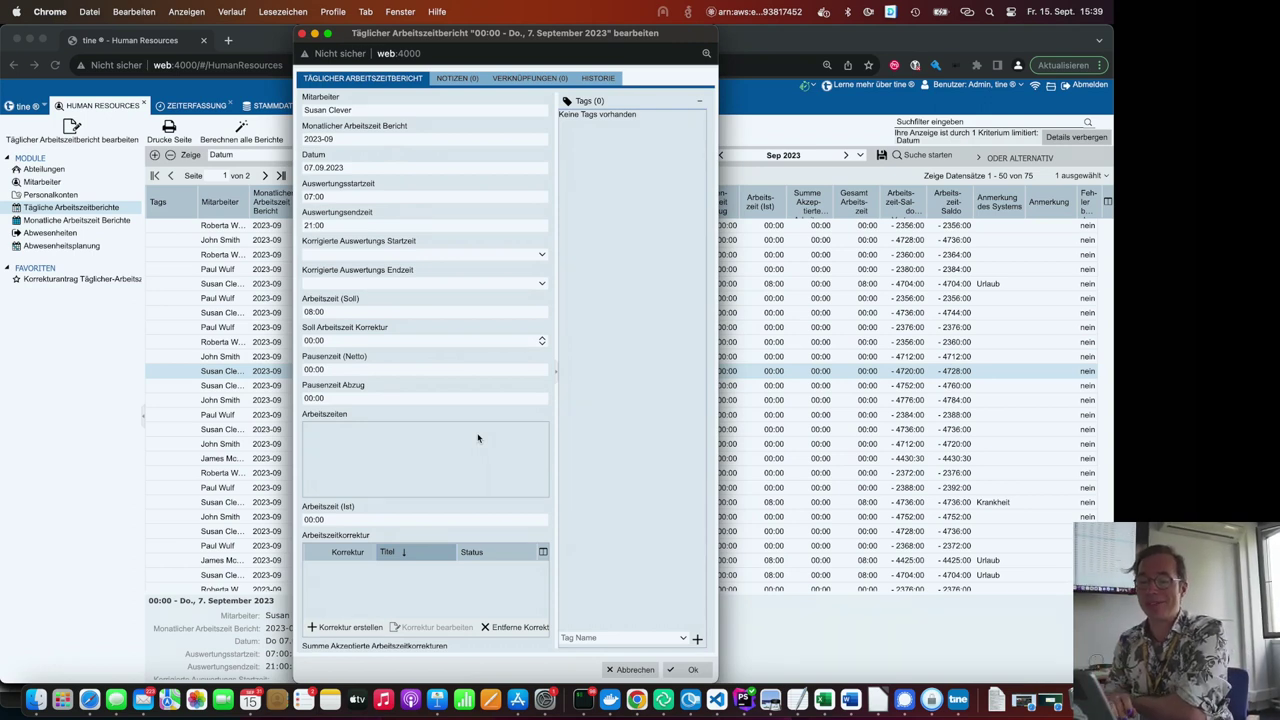
click(622, 669)
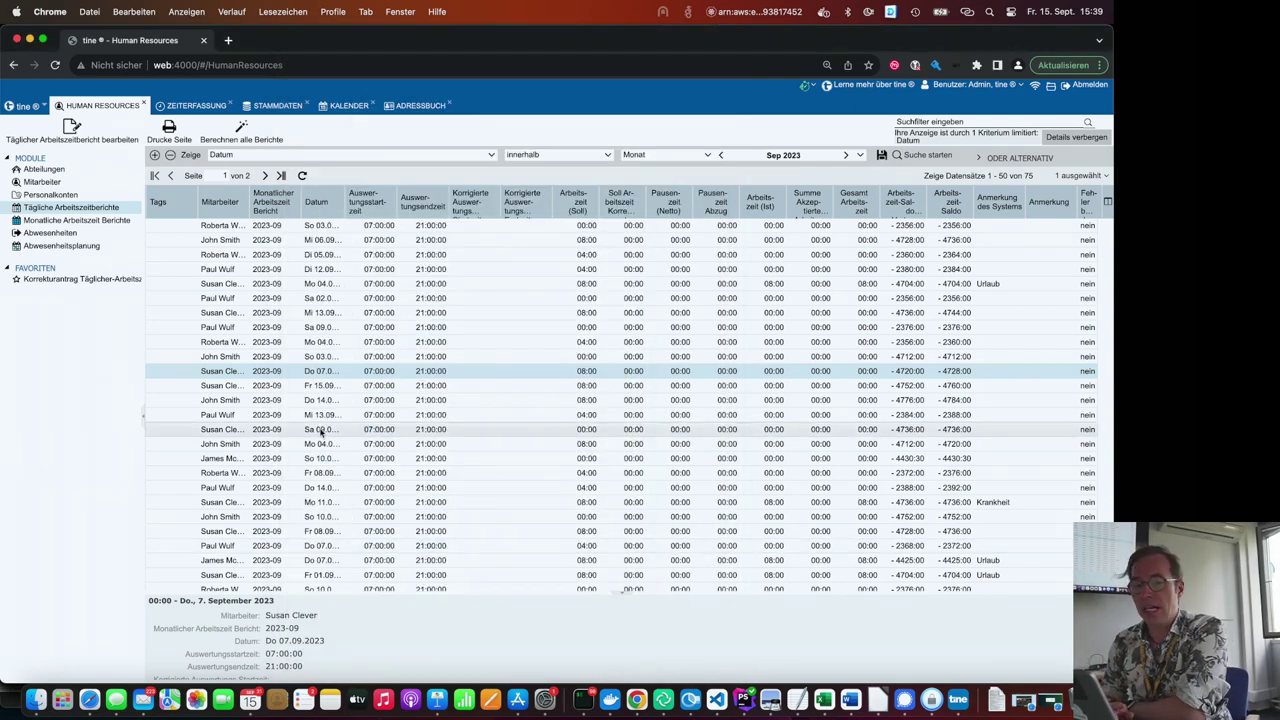
- Add a working time correction of 4760:00 with status Akzeptiert to the Secretary's monthly working time report for 2023-09
click(44, 221)
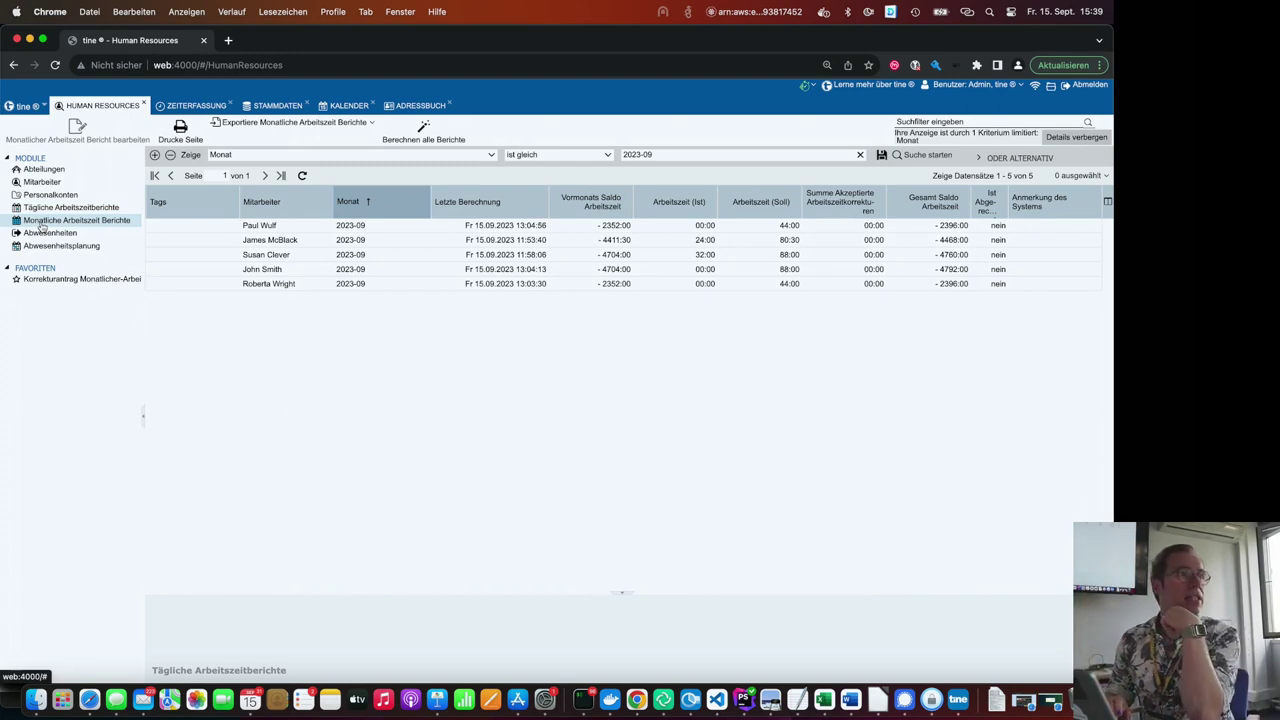
double_click(260, 257)
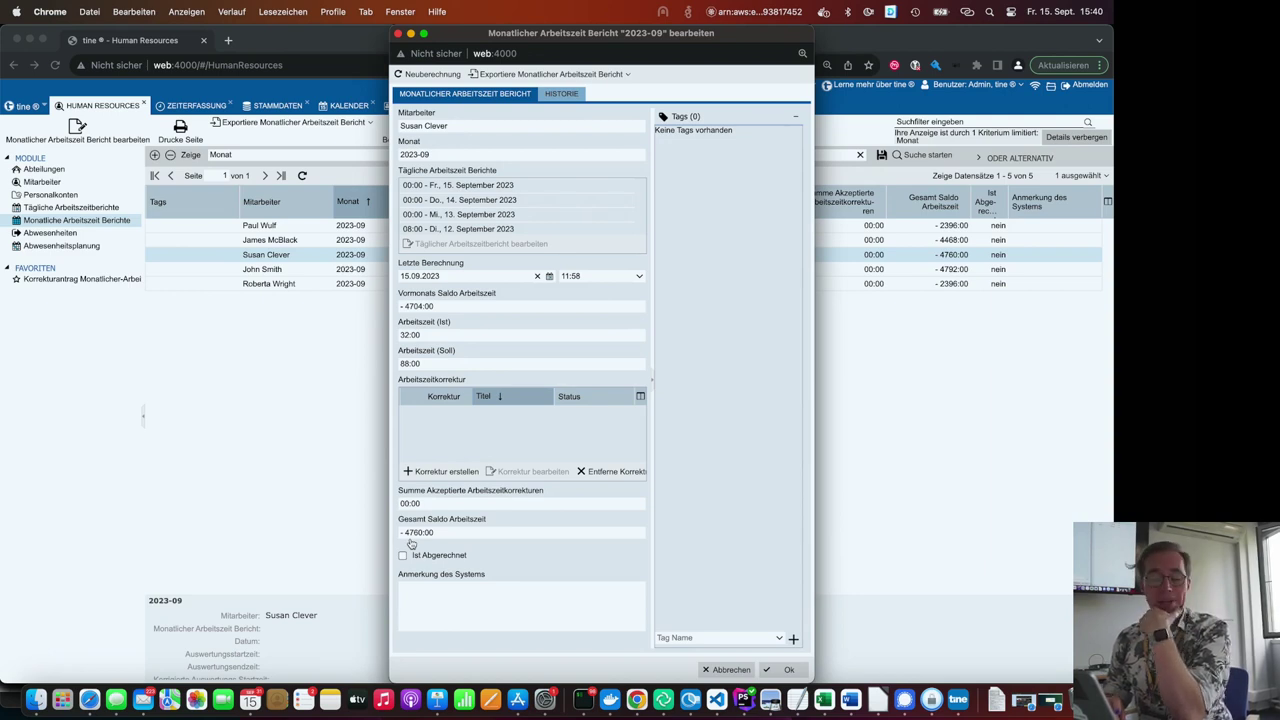
click(443, 472)
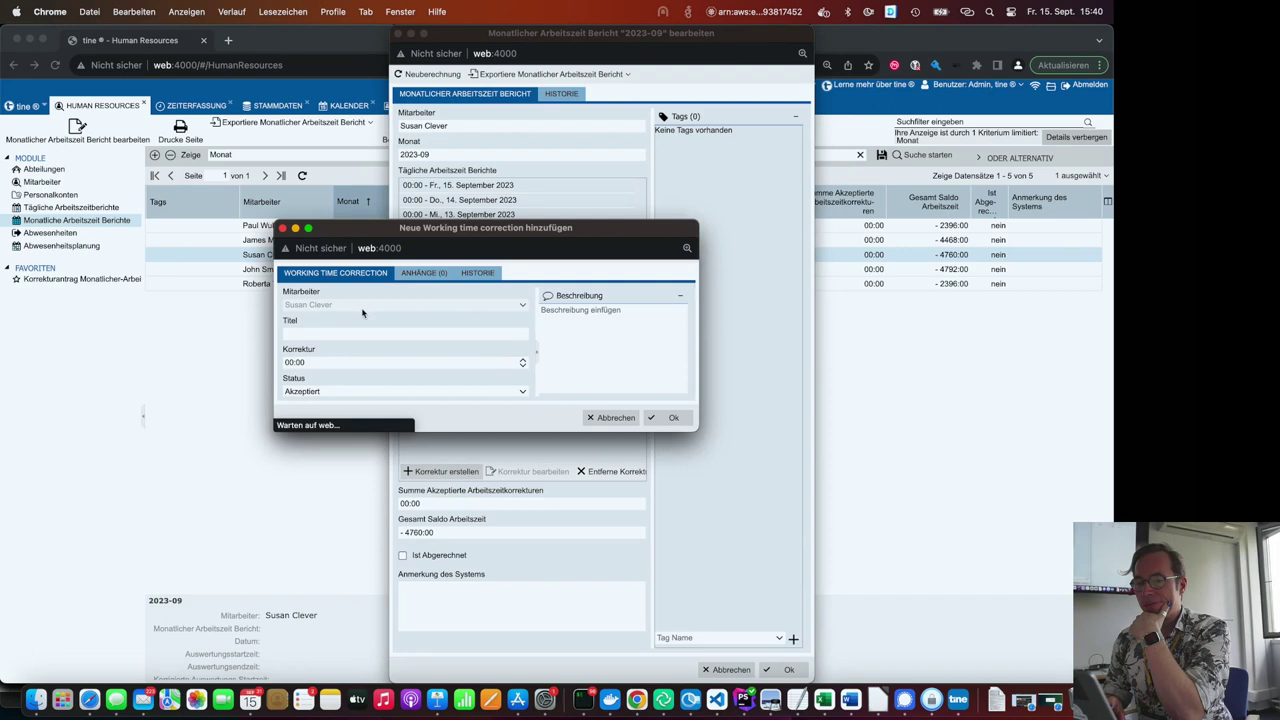
click(321, 359)
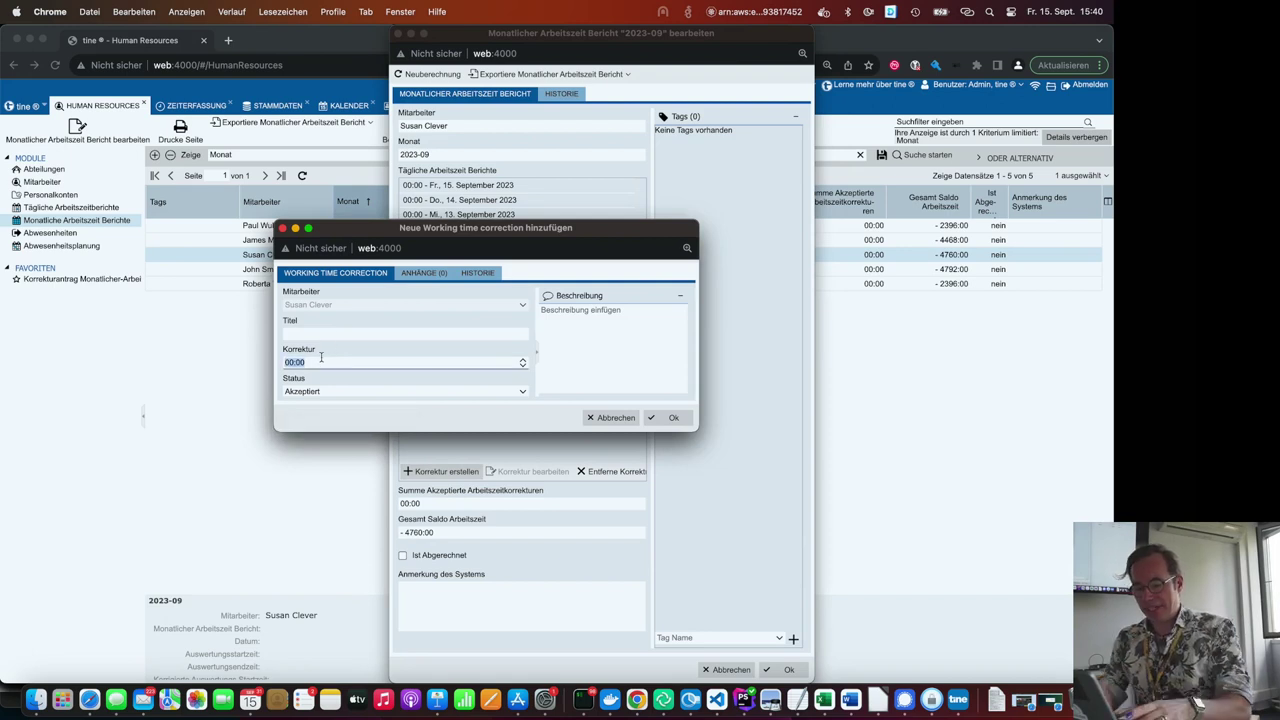
text(47)
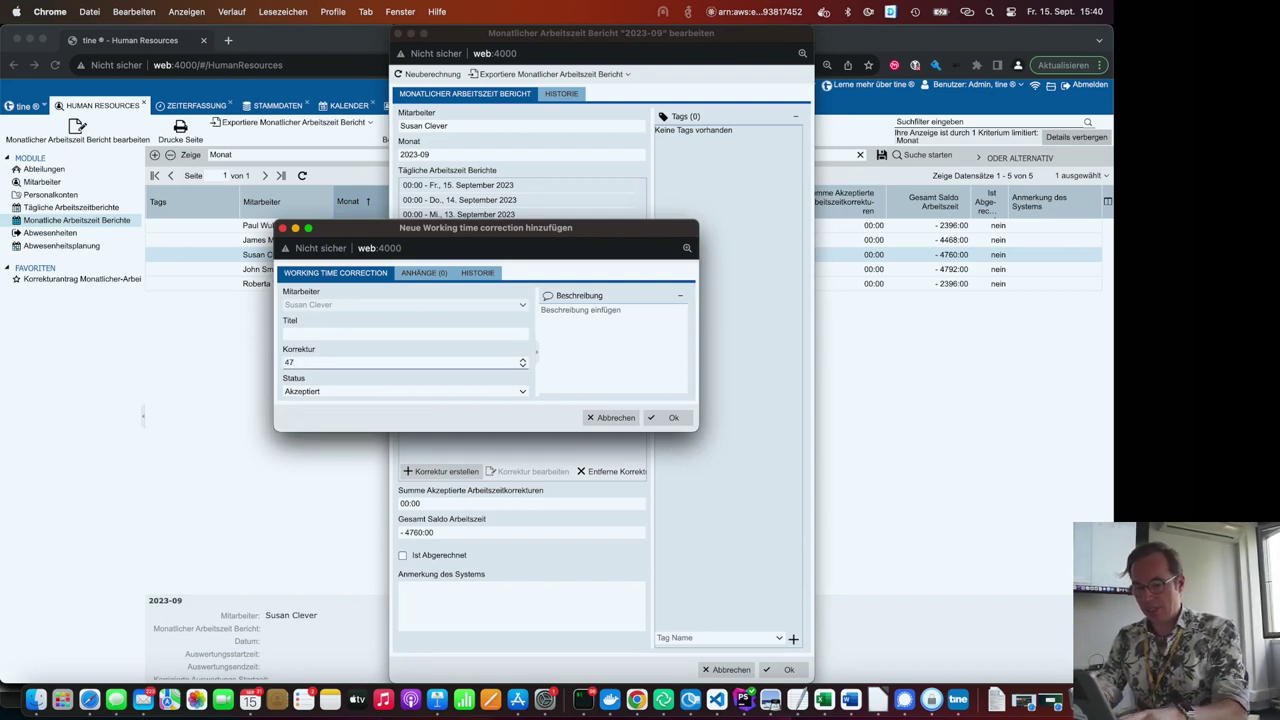
text(60:00)
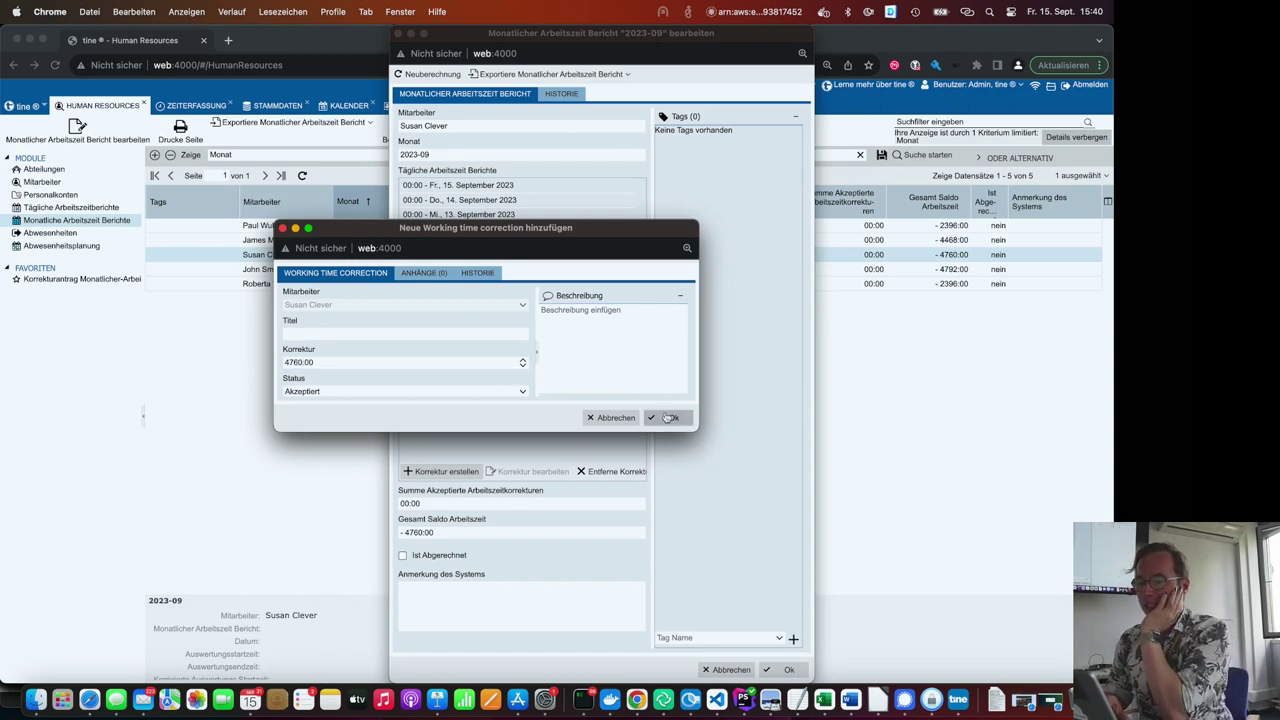
click(666, 416)
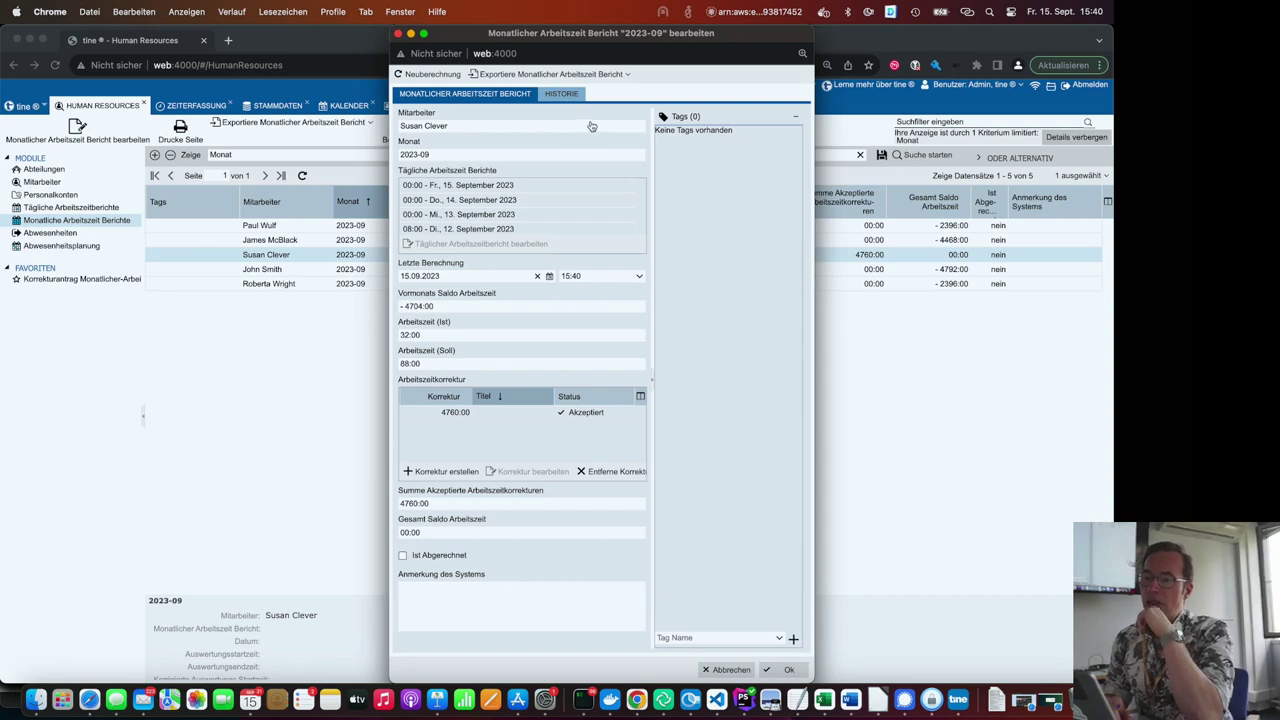
- Export this monthly working time report as Monatsbericht with the export target Öffnen
click(627, 76)
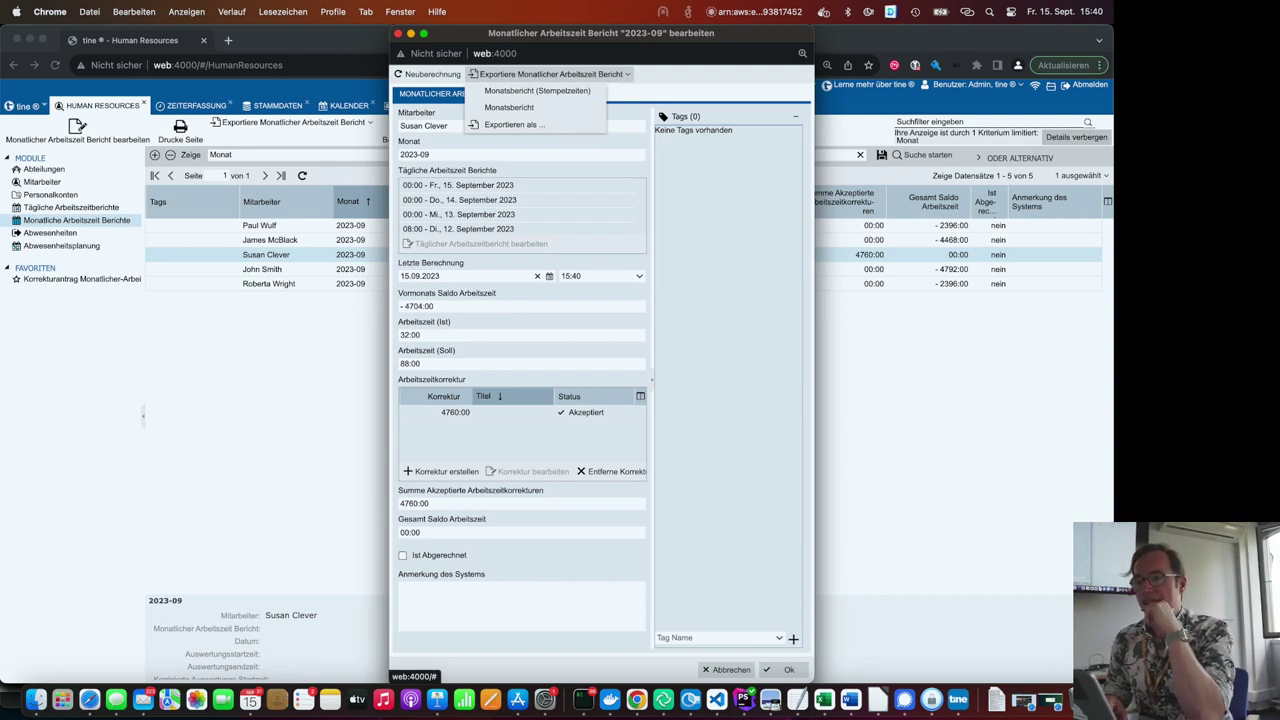
click(551, 107)
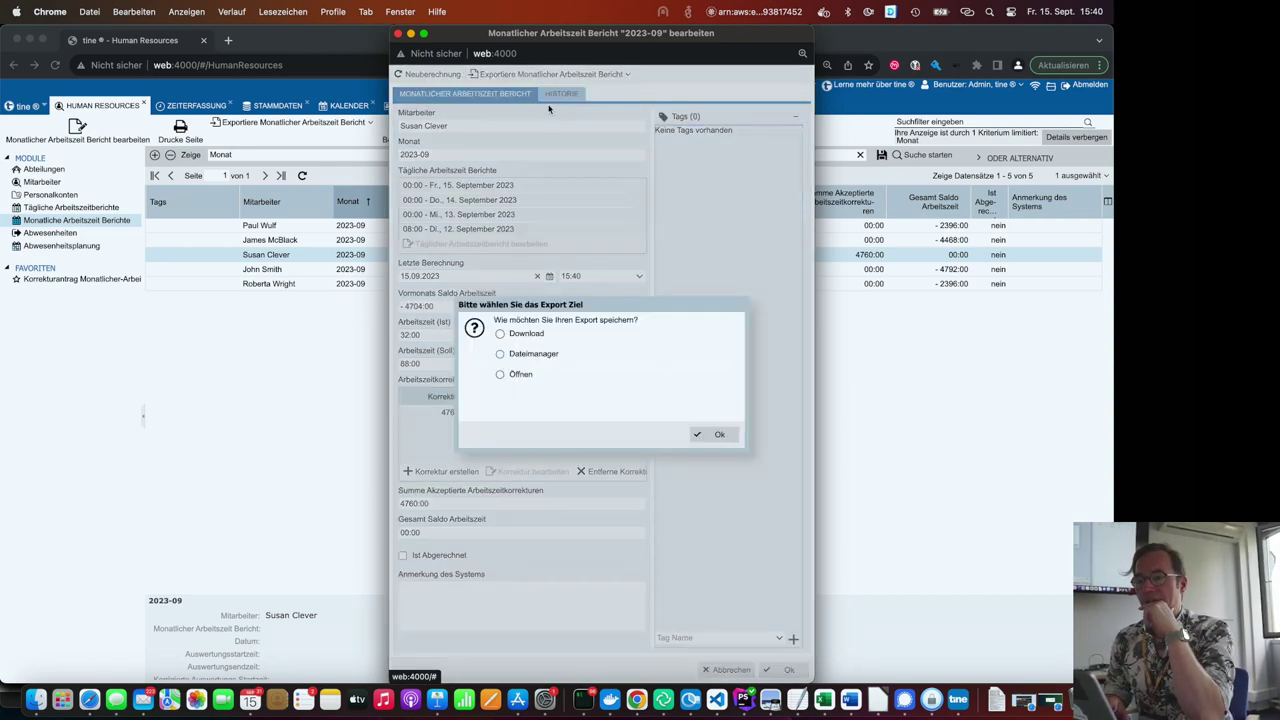
click(524, 375)
click(712, 434)
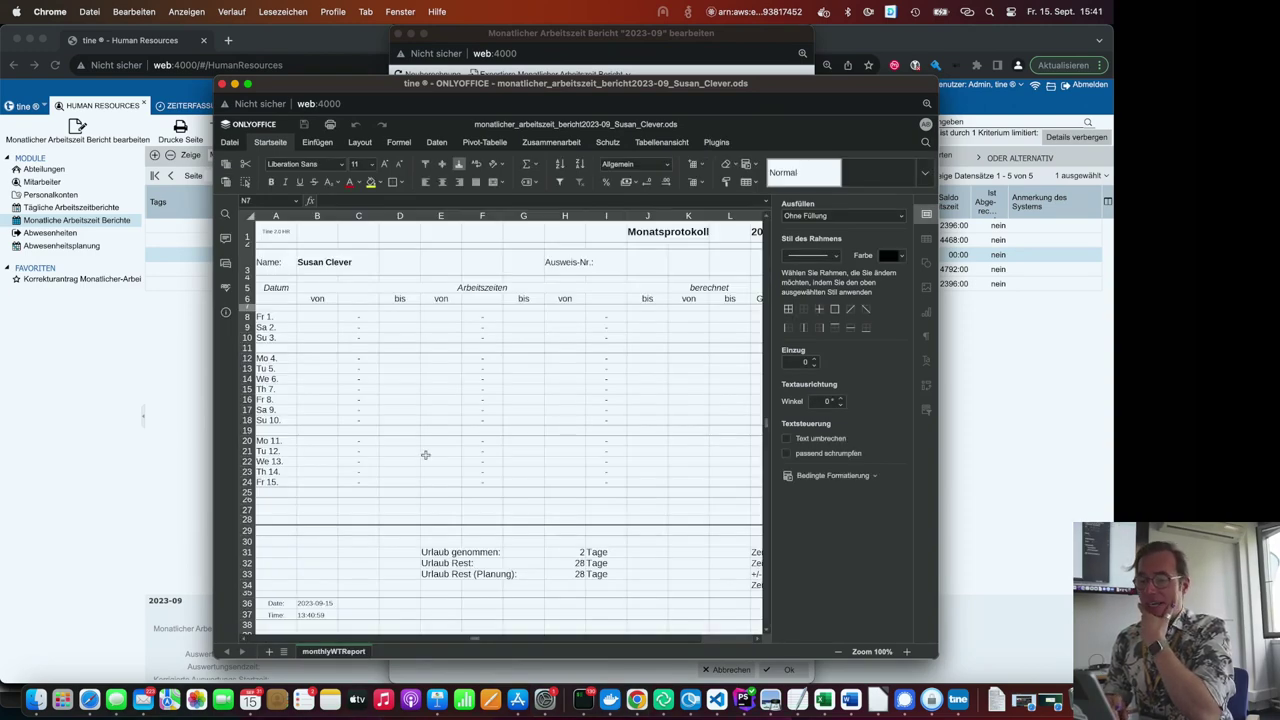
- Examine the exported sheet's daily times, absence remarks, vacation days and time balances, and close both the sheet and the report
scroll(425, 455, down, 5)
scroll(425, 455, right, 5)
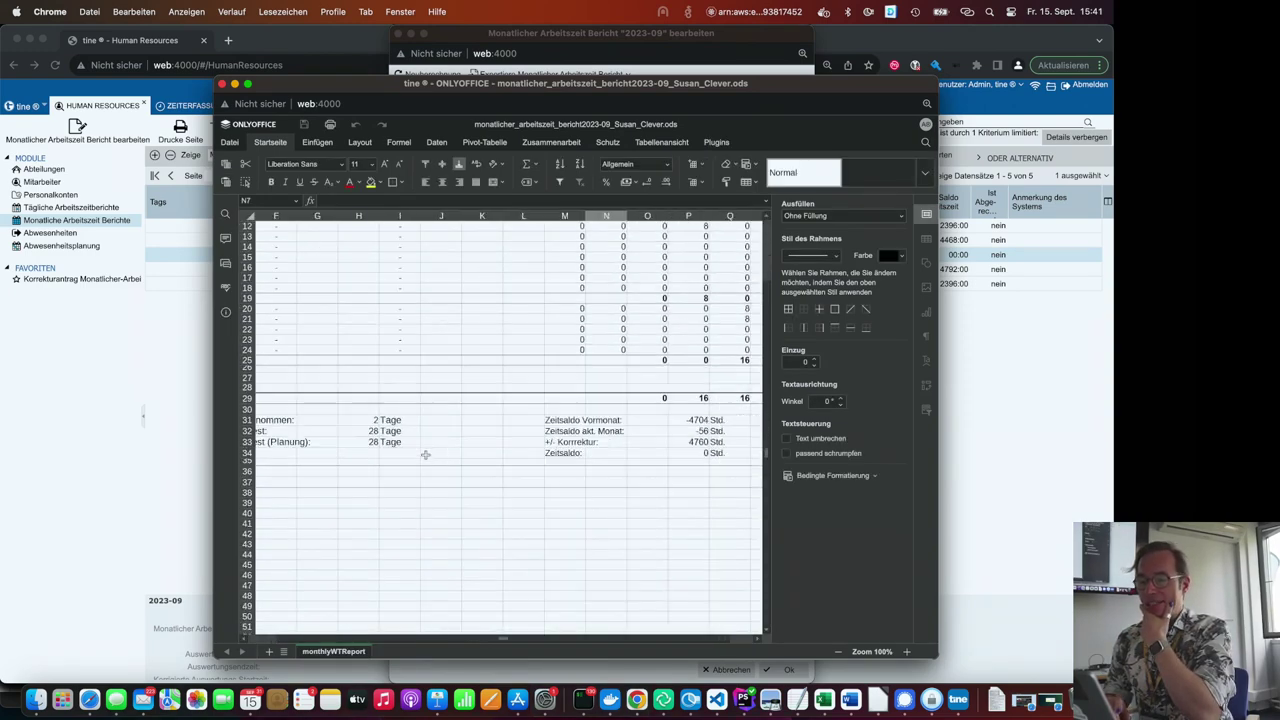
scroll(425, 455, up, 5)
scroll(425, 455, right, 5)
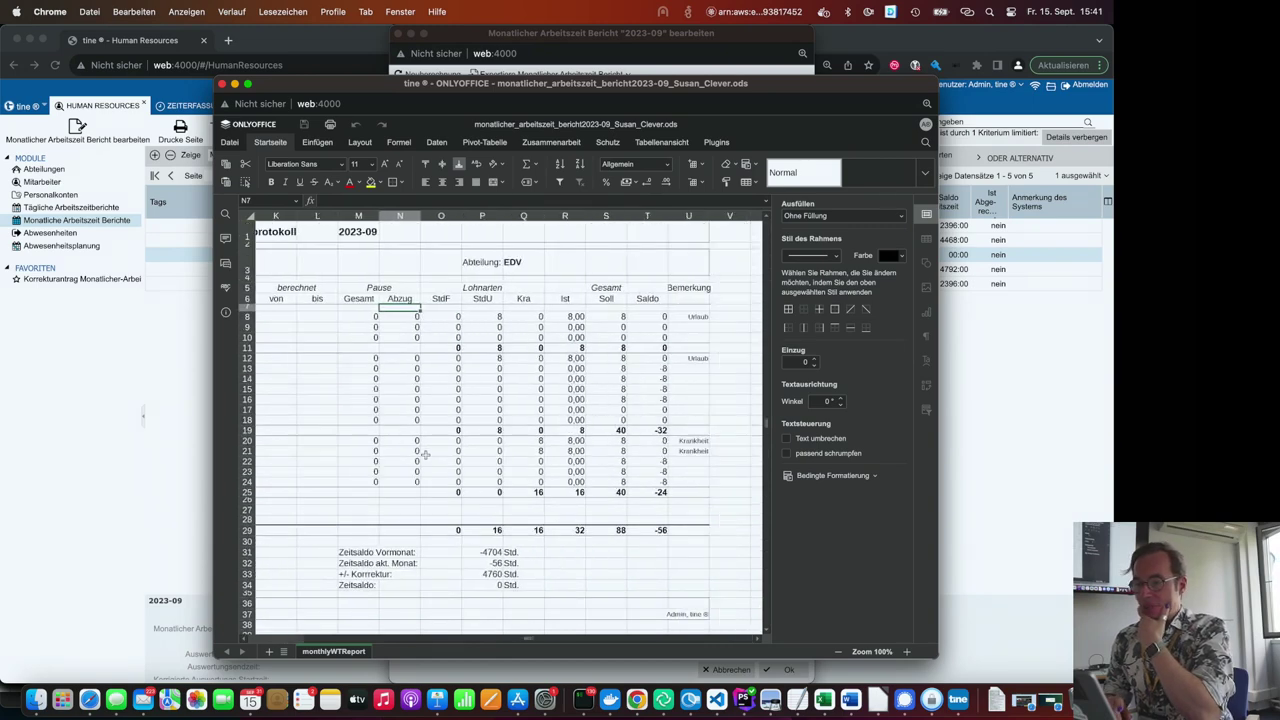
scroll(425, 455, left, 1)
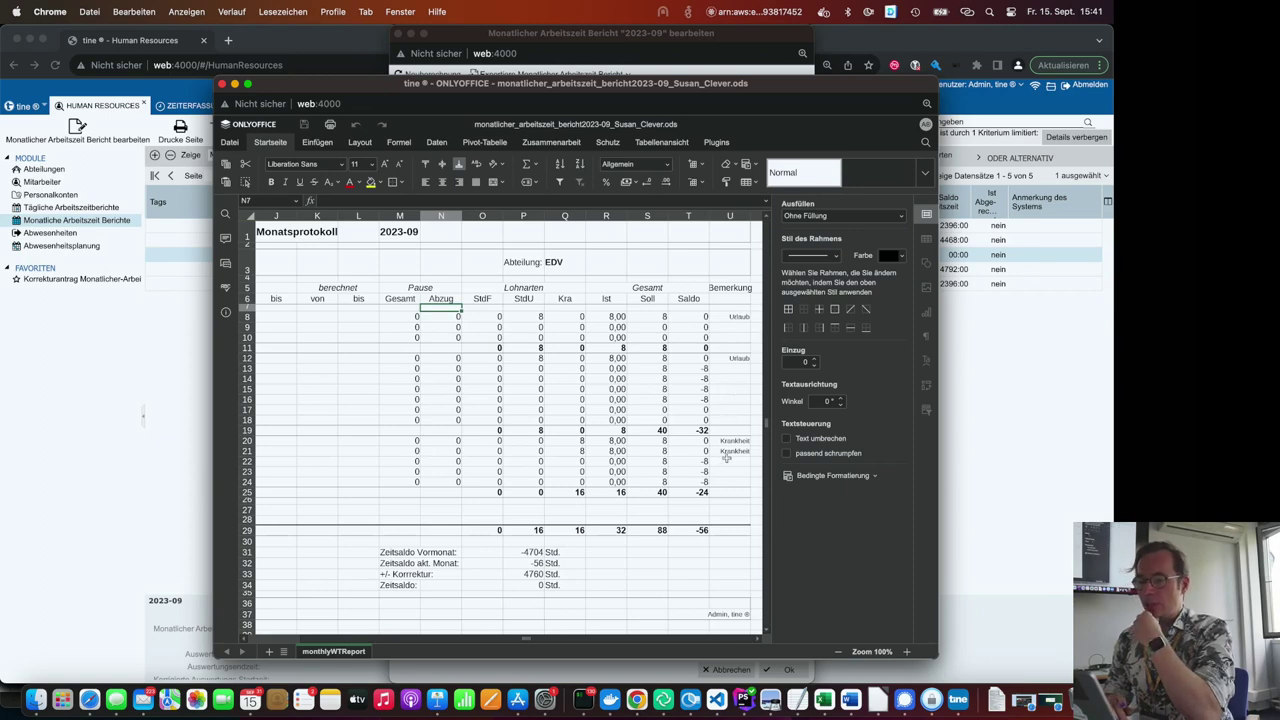
scroll(677, 468, left, 7)
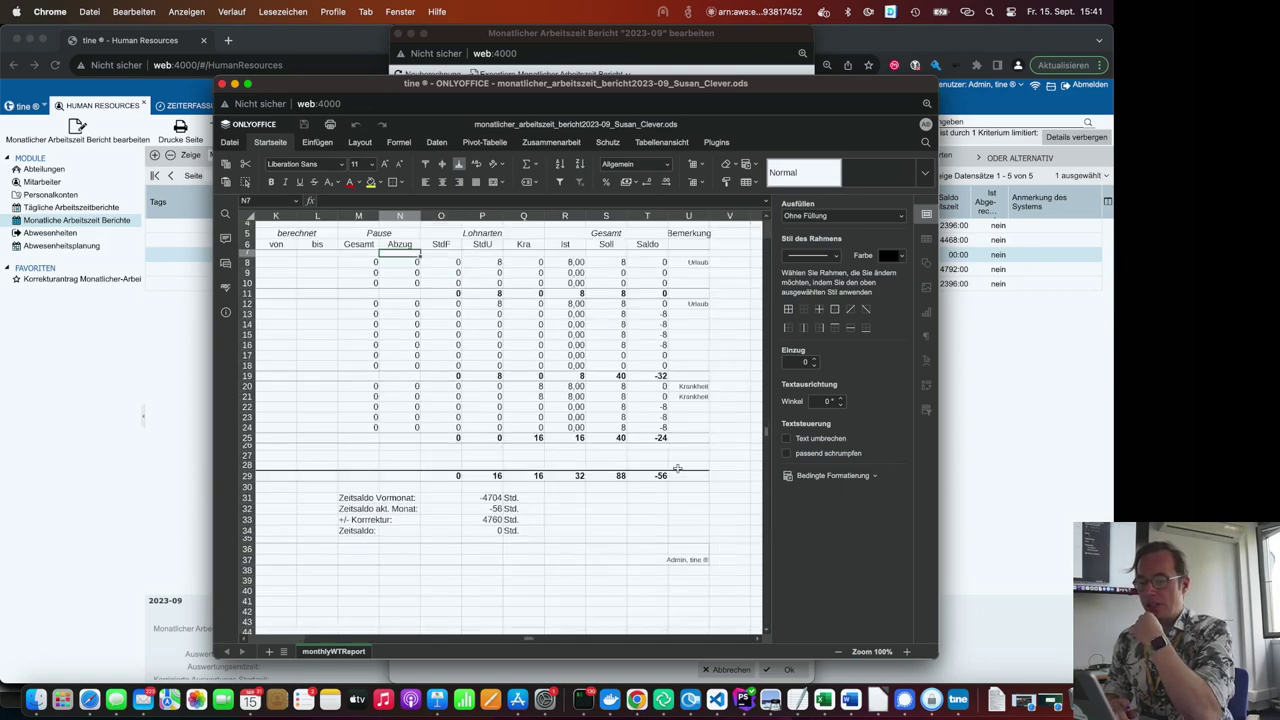
scroll(677, 468, down, 1)
scroll(677, 468, left, 2)
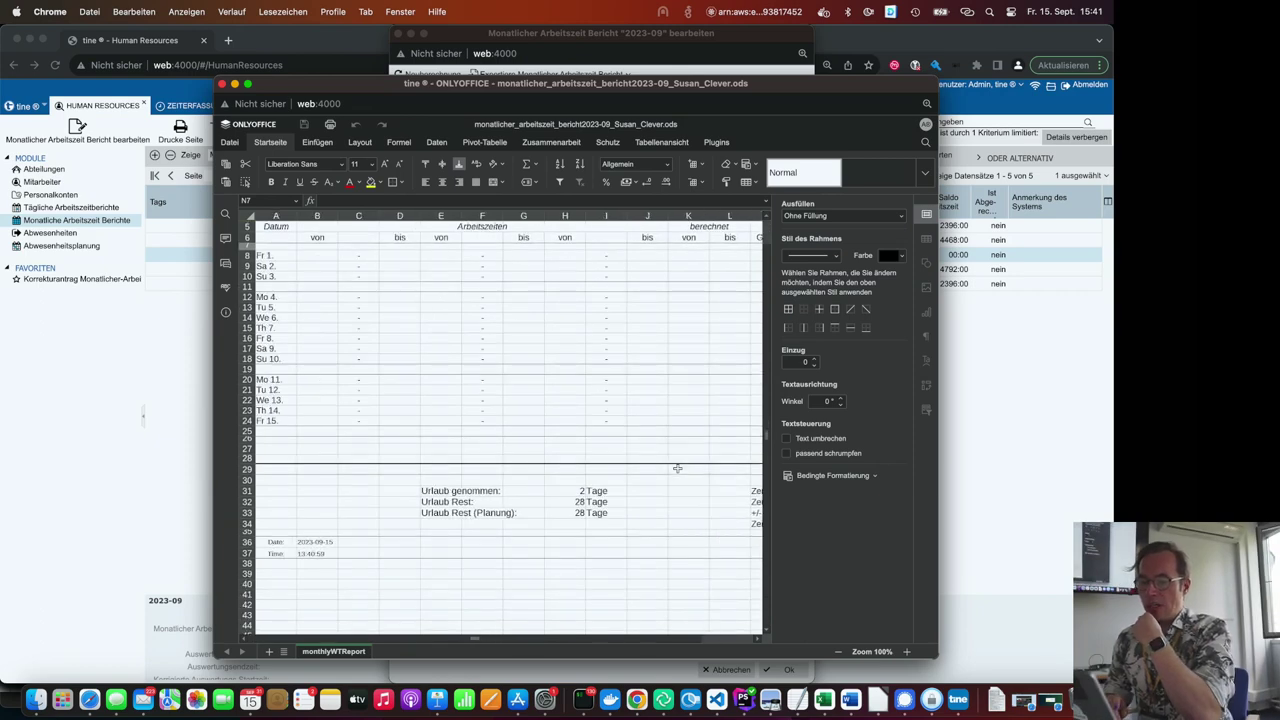
scroll(677, 468, down, 1)
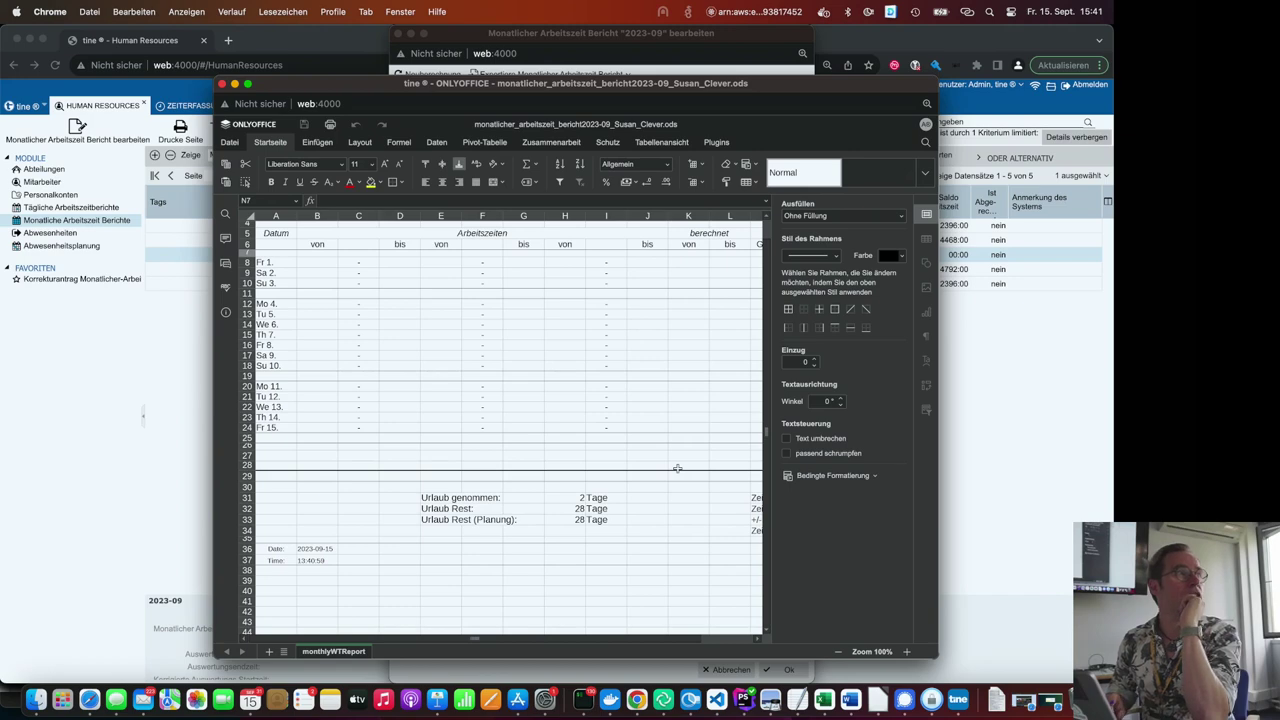
click(223, 84)
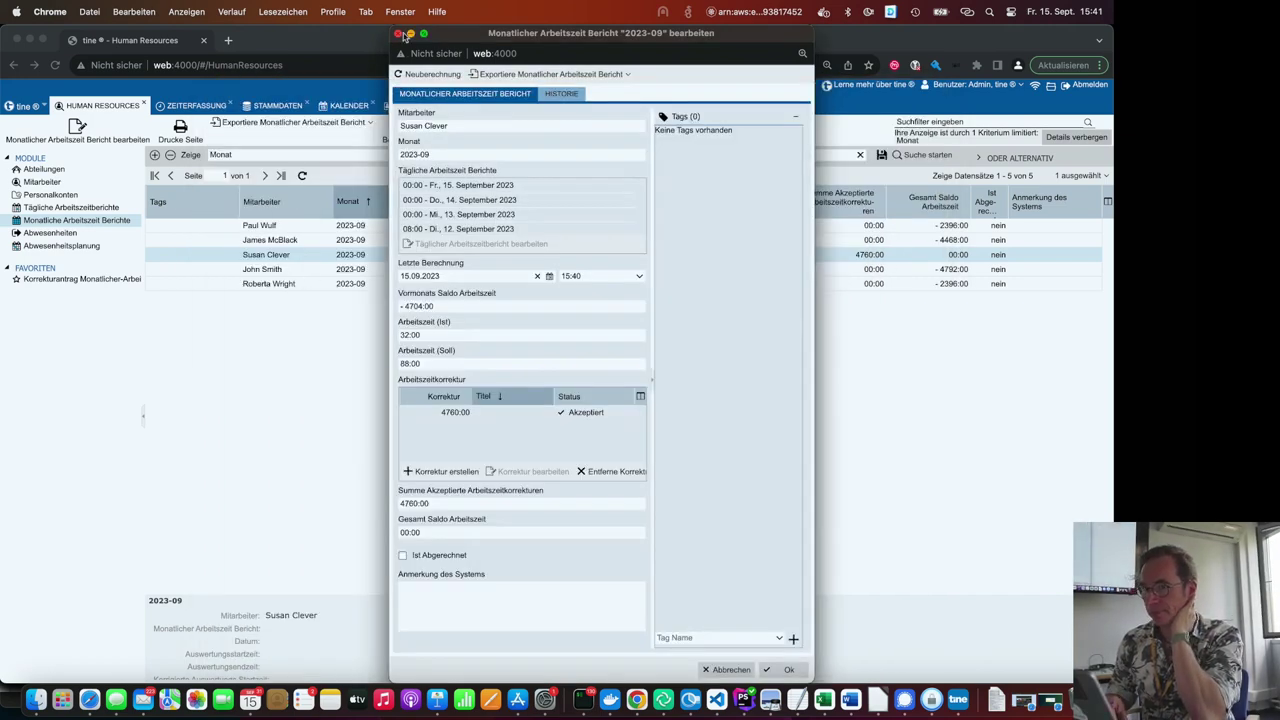
click(398, 34)
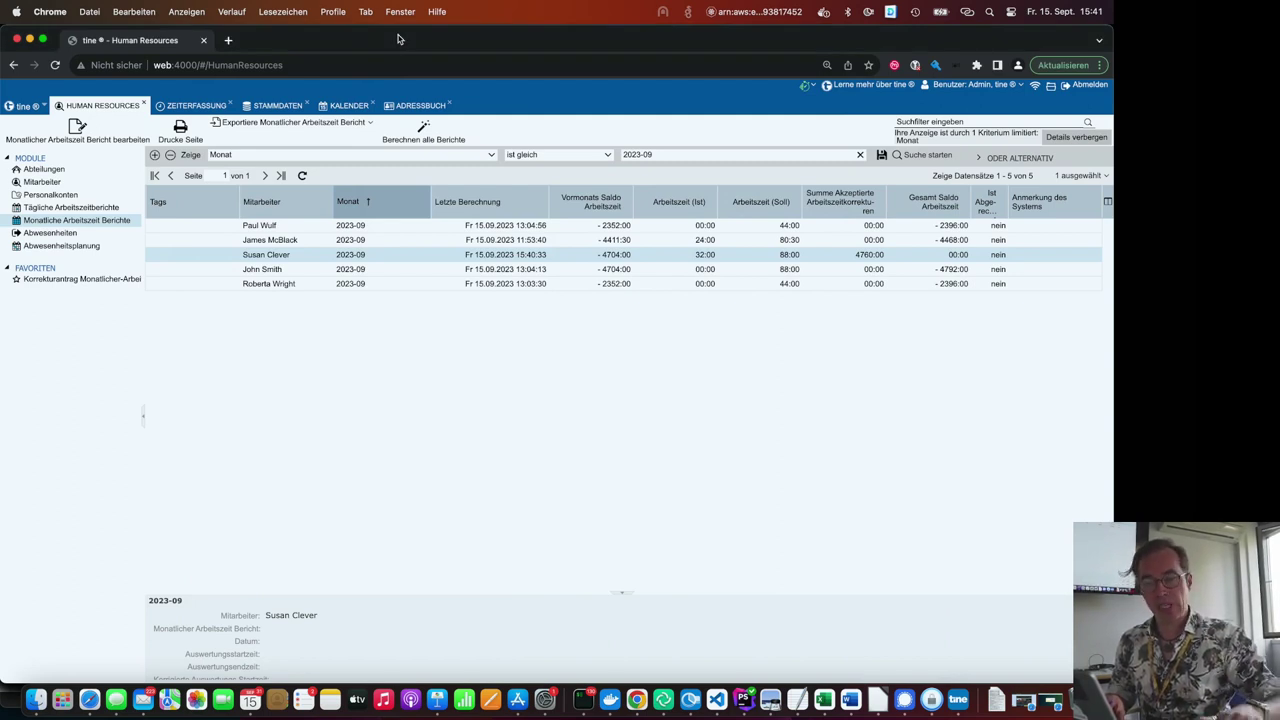
- Look at the absence planning for September 2023 and filter the absences to all requested ones
click(61, 246)
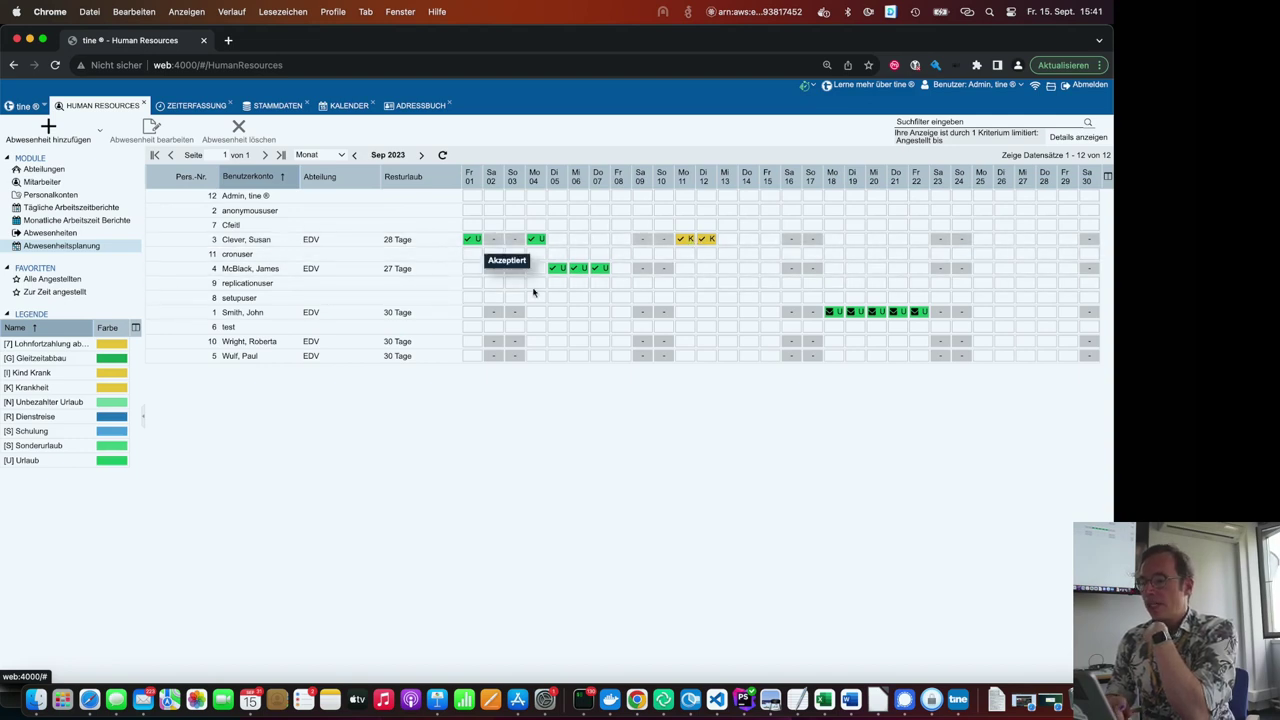
mouse_move(835, 316)
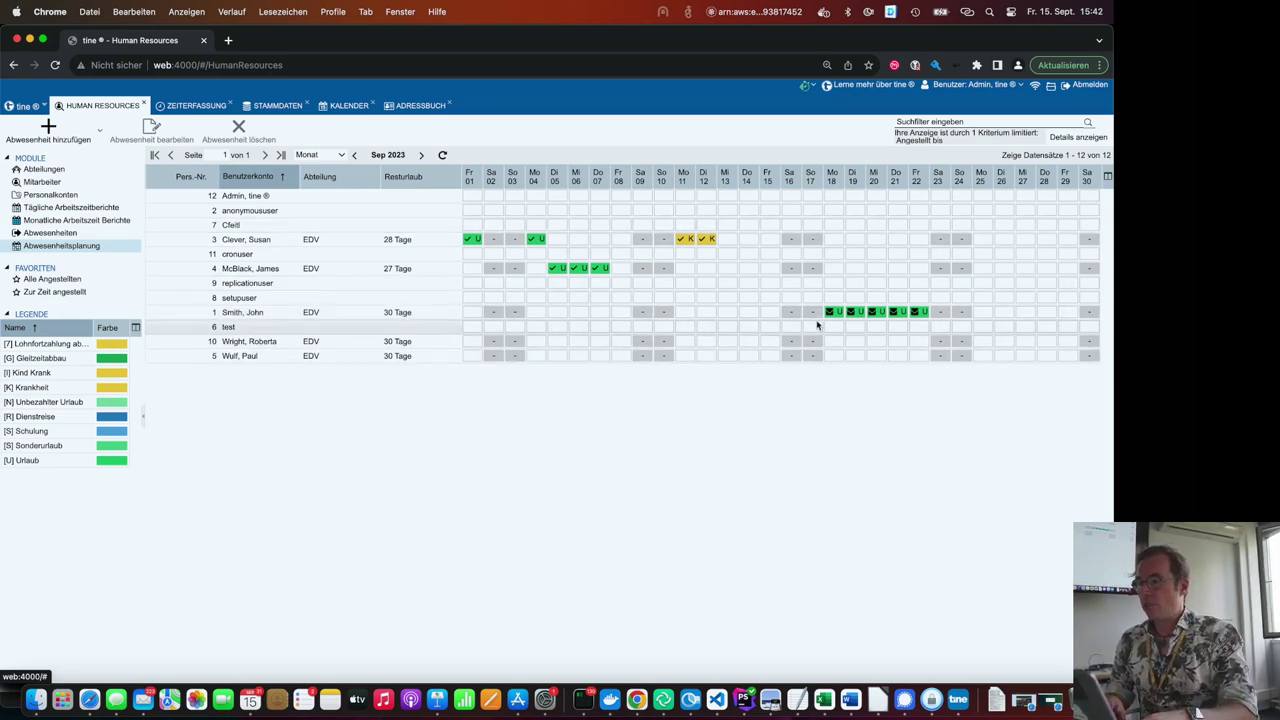
click(35, 237)
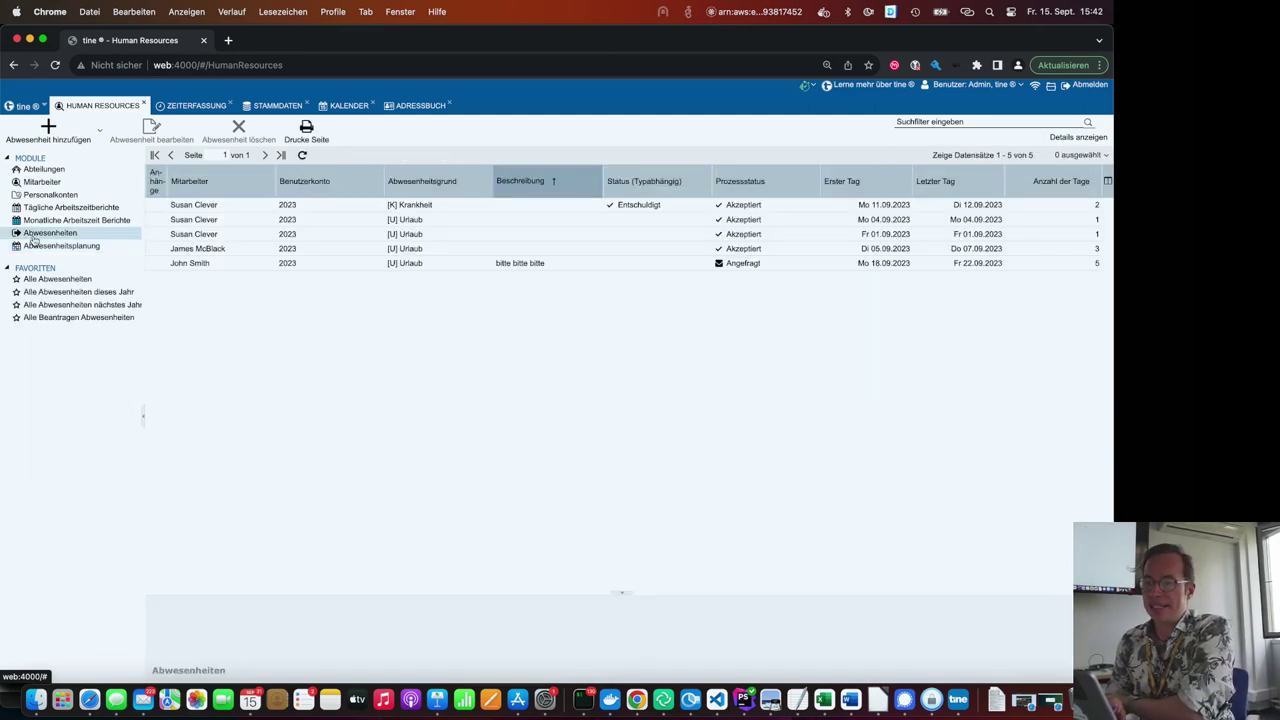
click(52, 318)
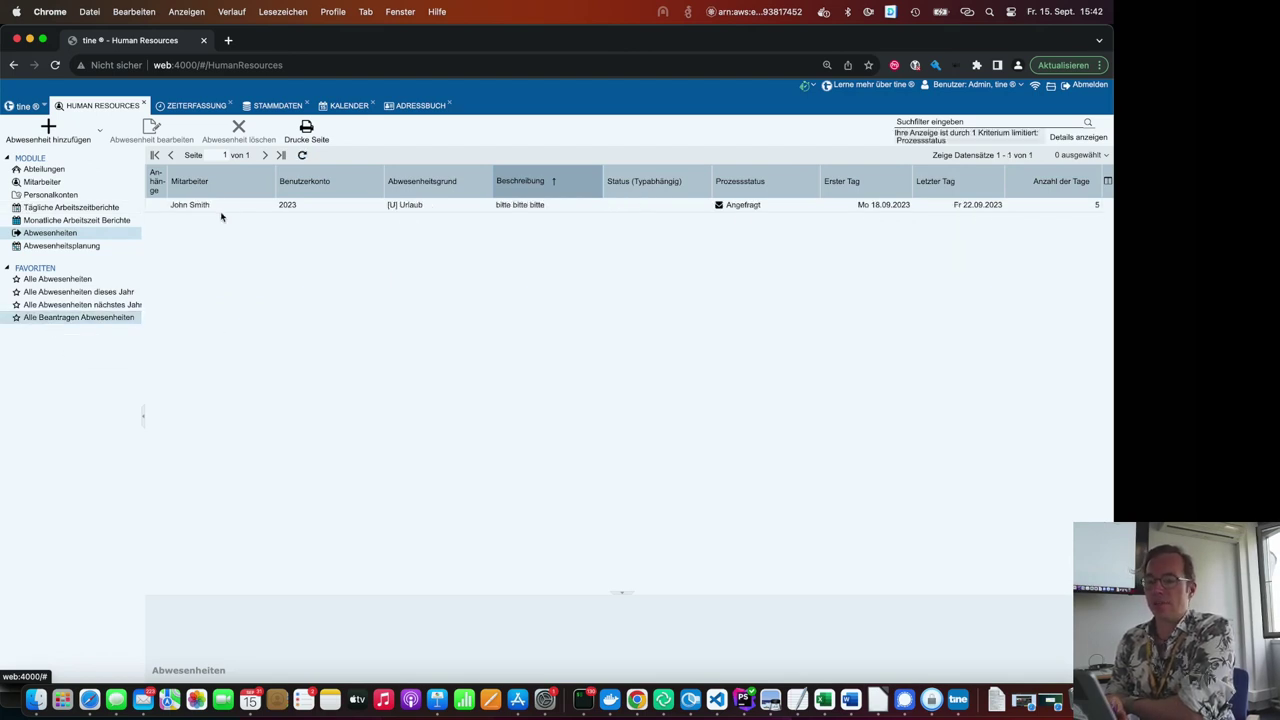
- Set the requested vacation from 18.09.2023 to 22.09.2023 to Akzeptiert, save it, and refresh the absence planning
double_click(656, 206)
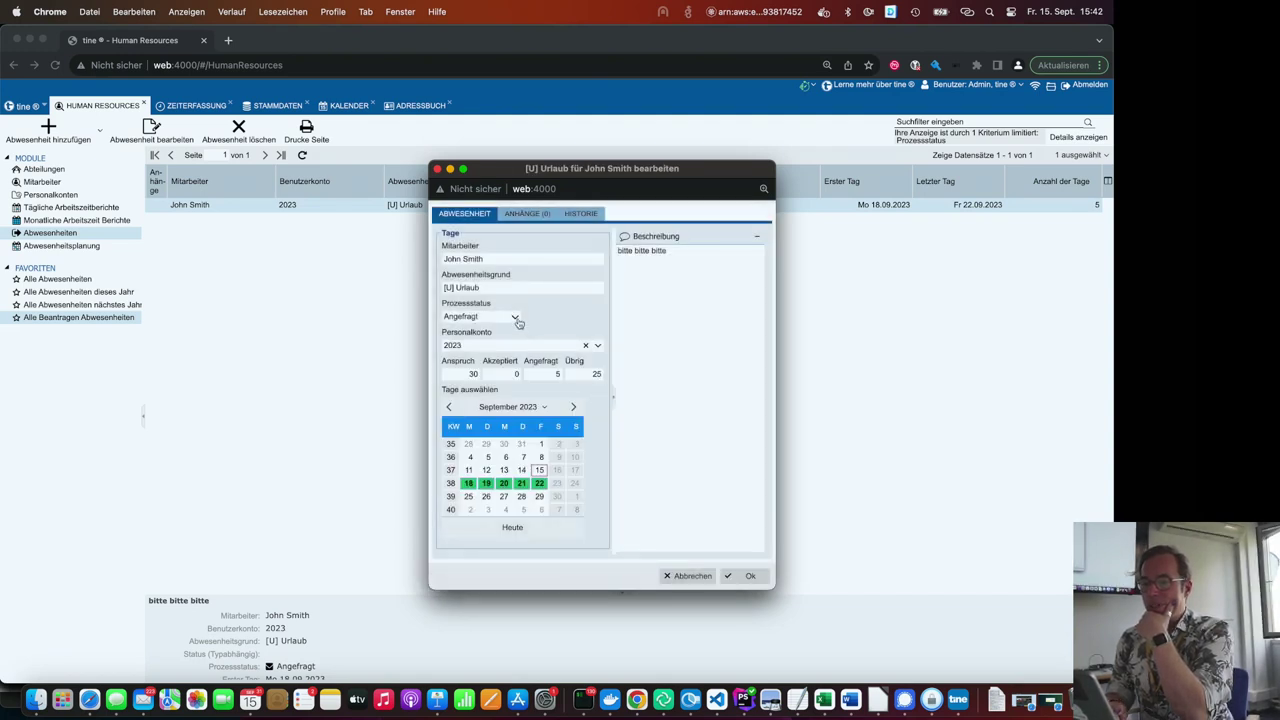
click(514, 317)
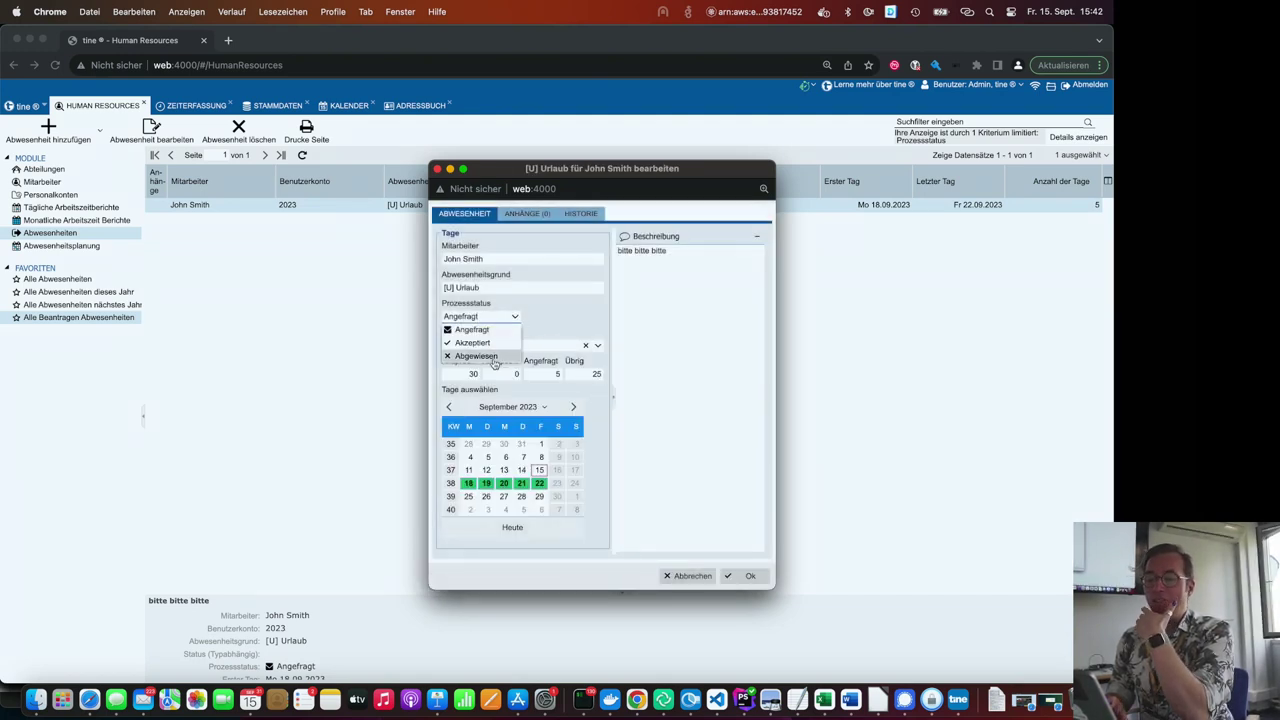
click(485, 343)
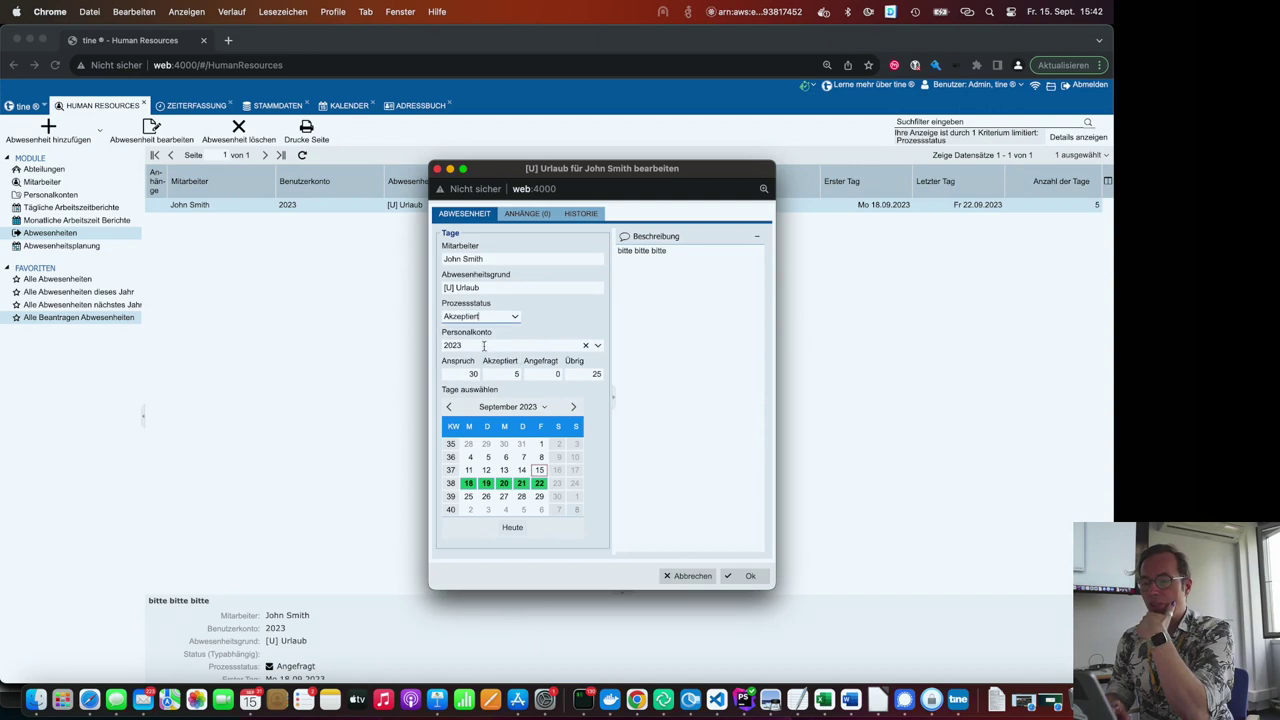
click(741, 577)
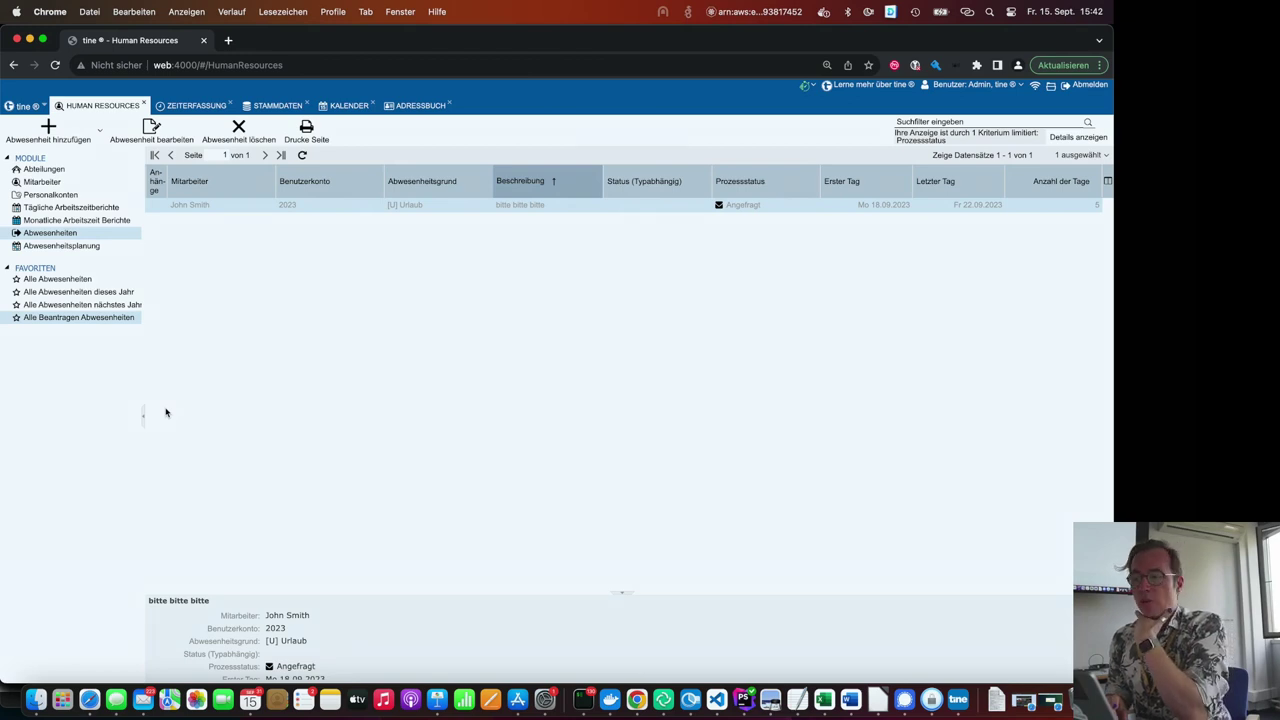
click(77, 247)
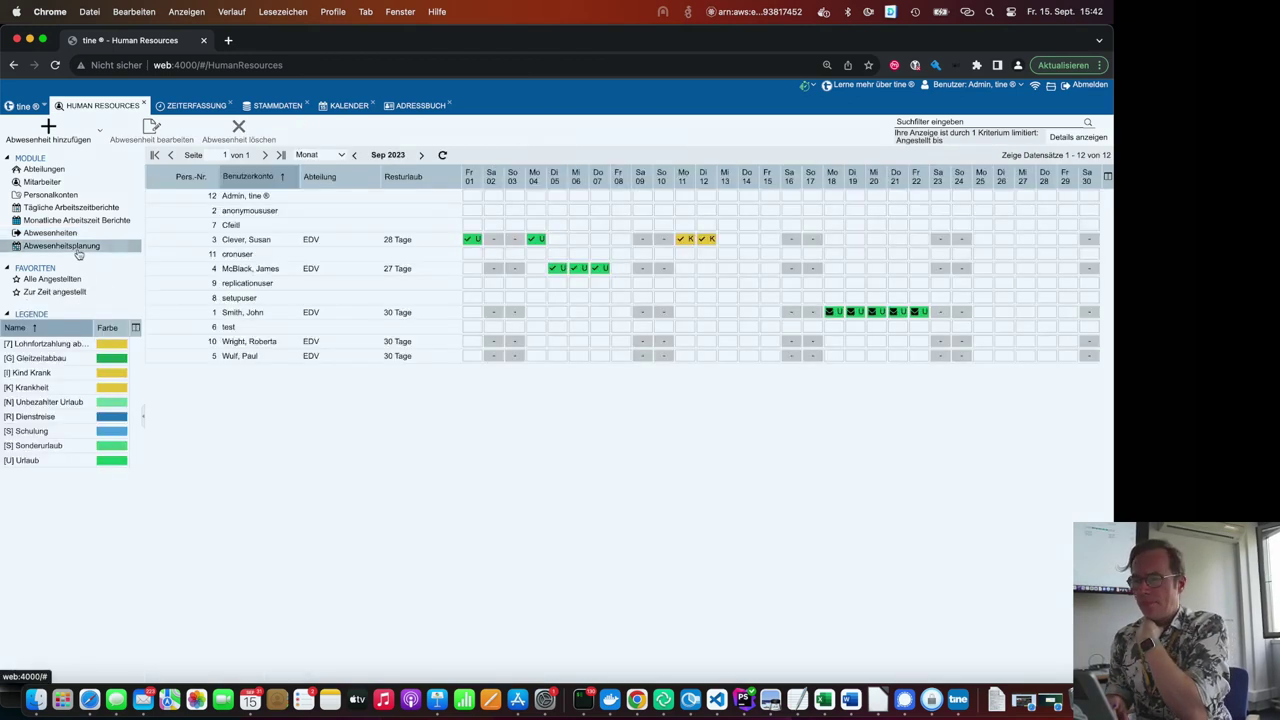
click(443, 154)
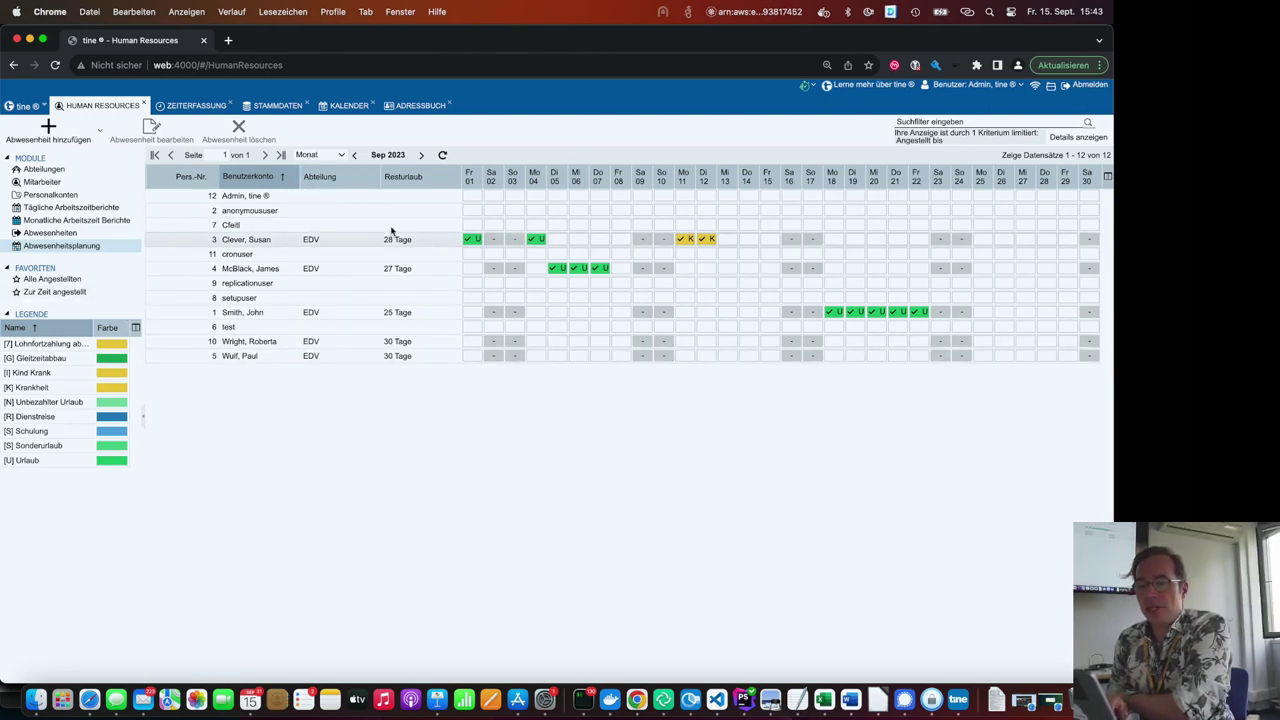
- Expand Arbeitszeiterfassung in Zeiterfassung and start a new timesheet on time account 3 - Zeitkonto mit V-00002 - Vertrag für KST 2 - Marketing
click(200, 105)
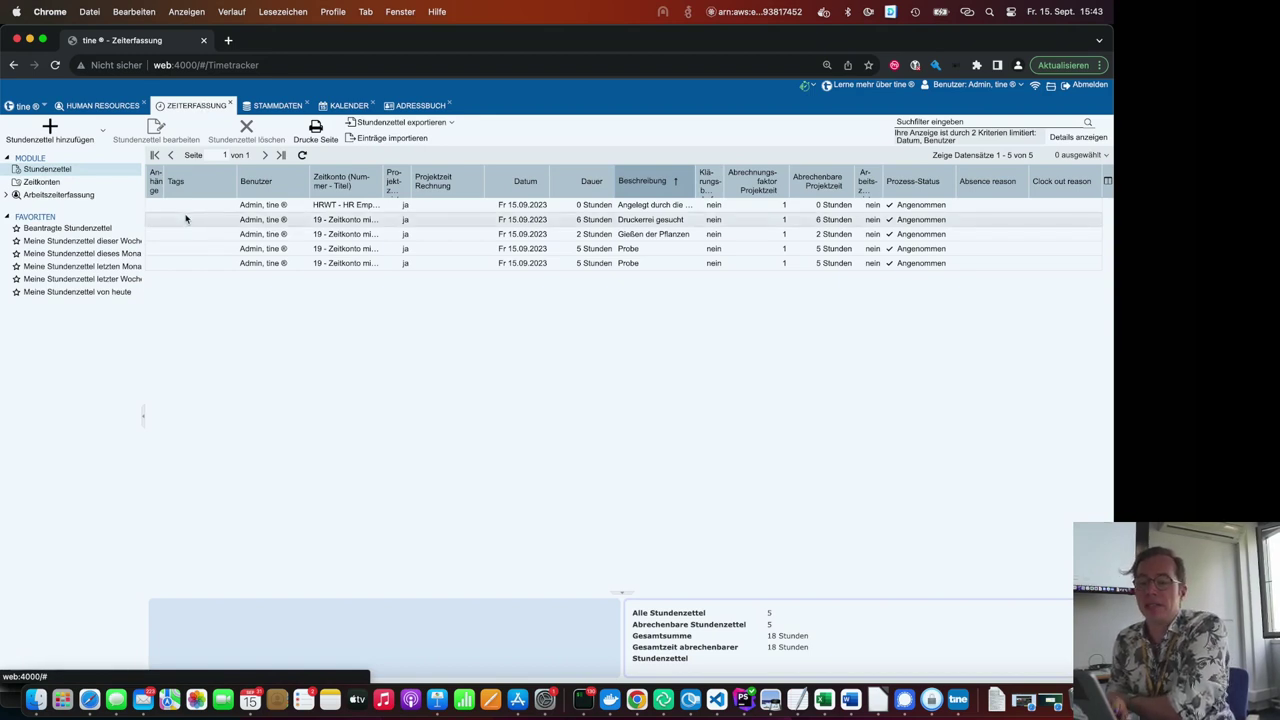
click(6, 196)
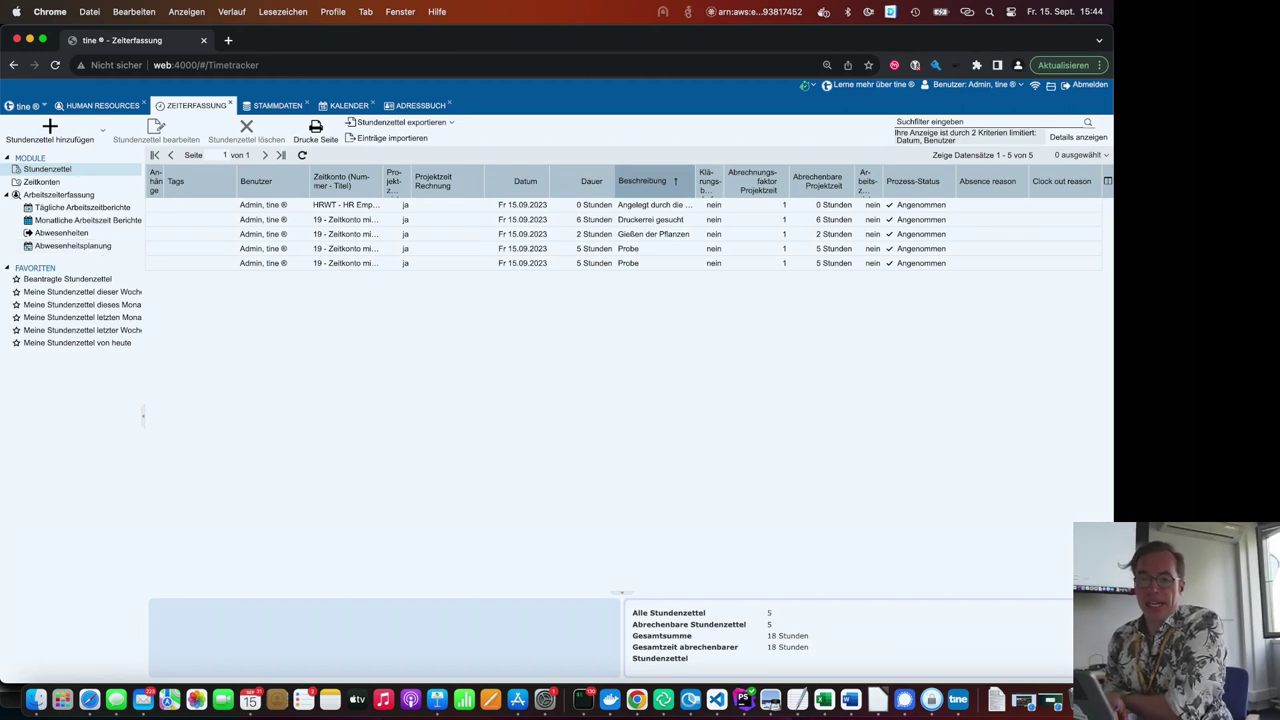
click(50, 132)
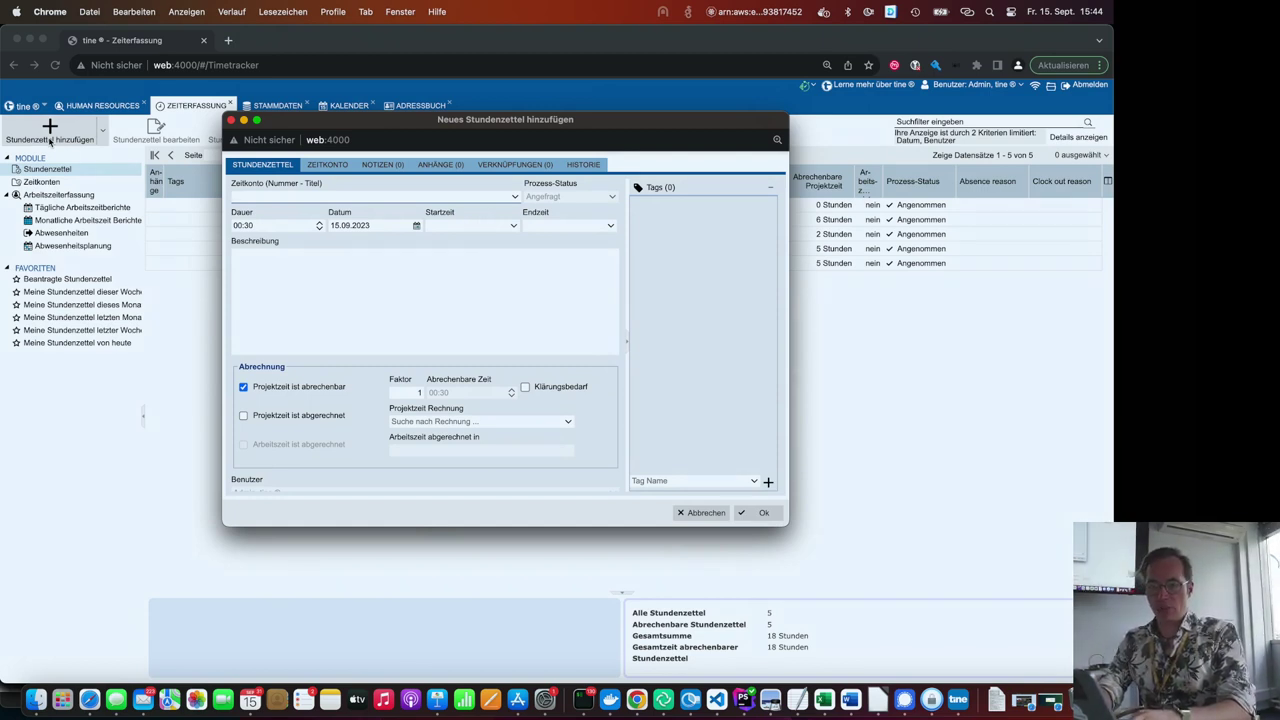
text(mark)
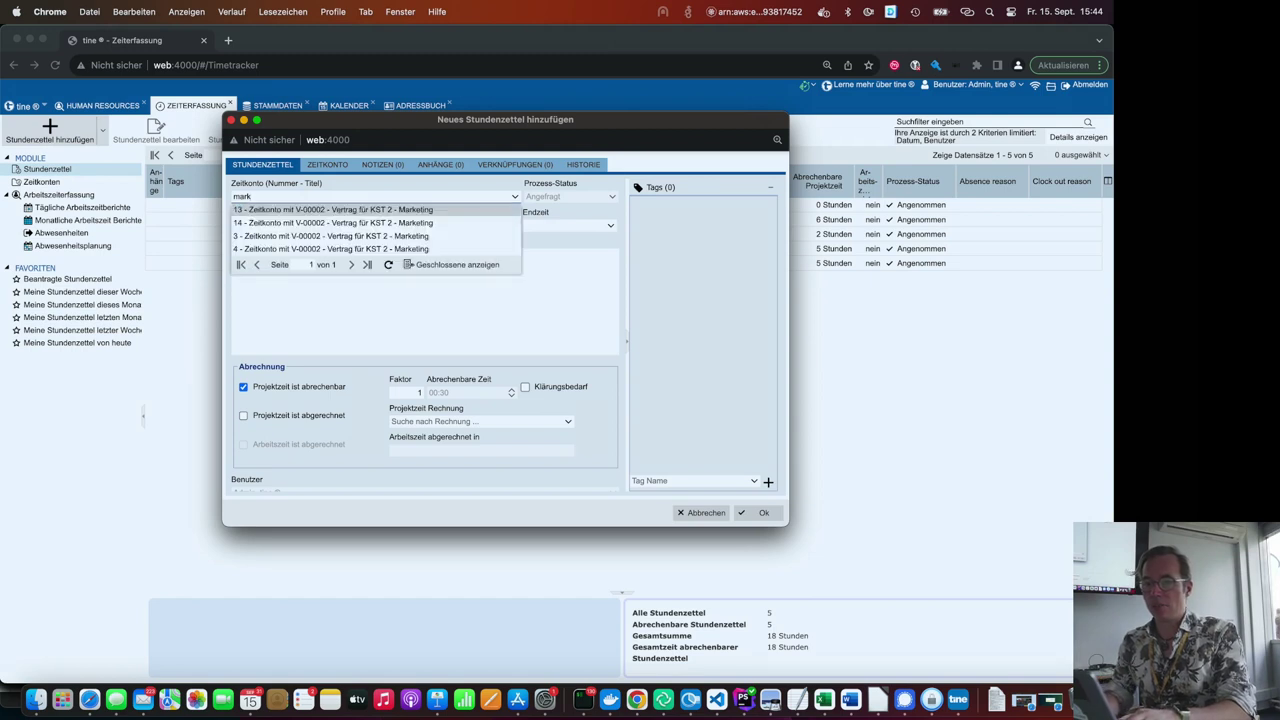
key(Down)
key(Down)
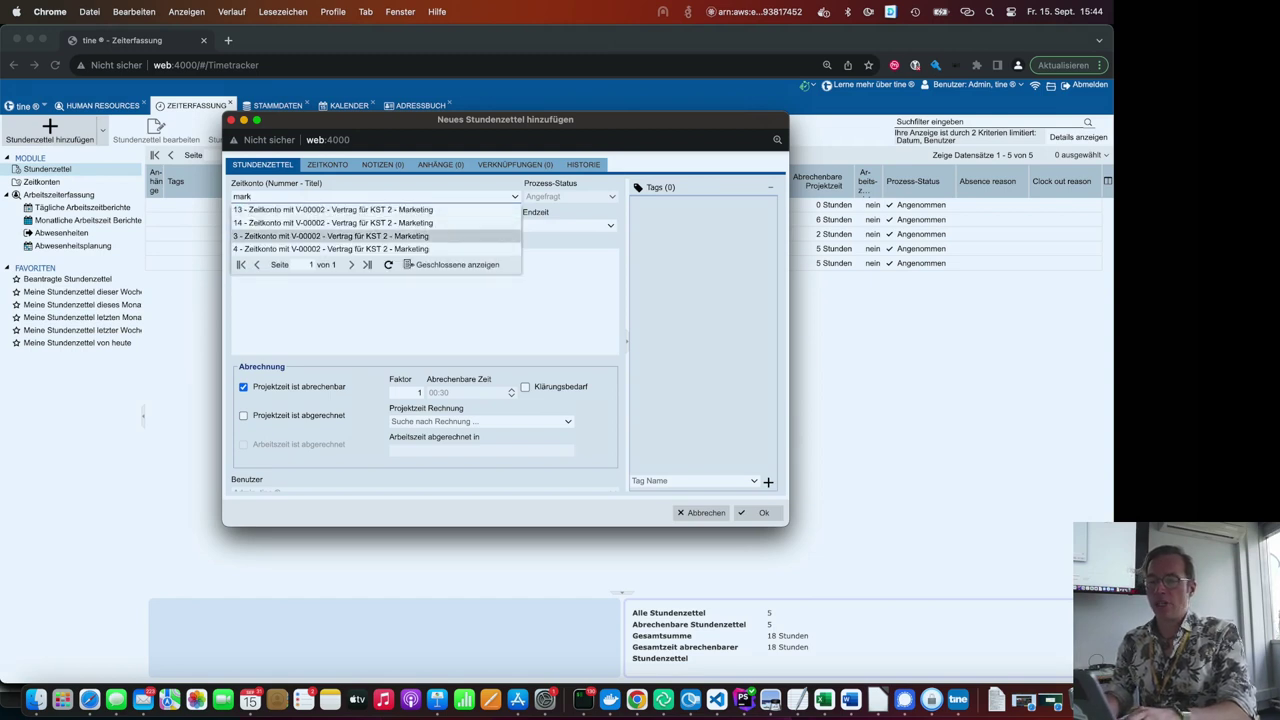
key(Tab)
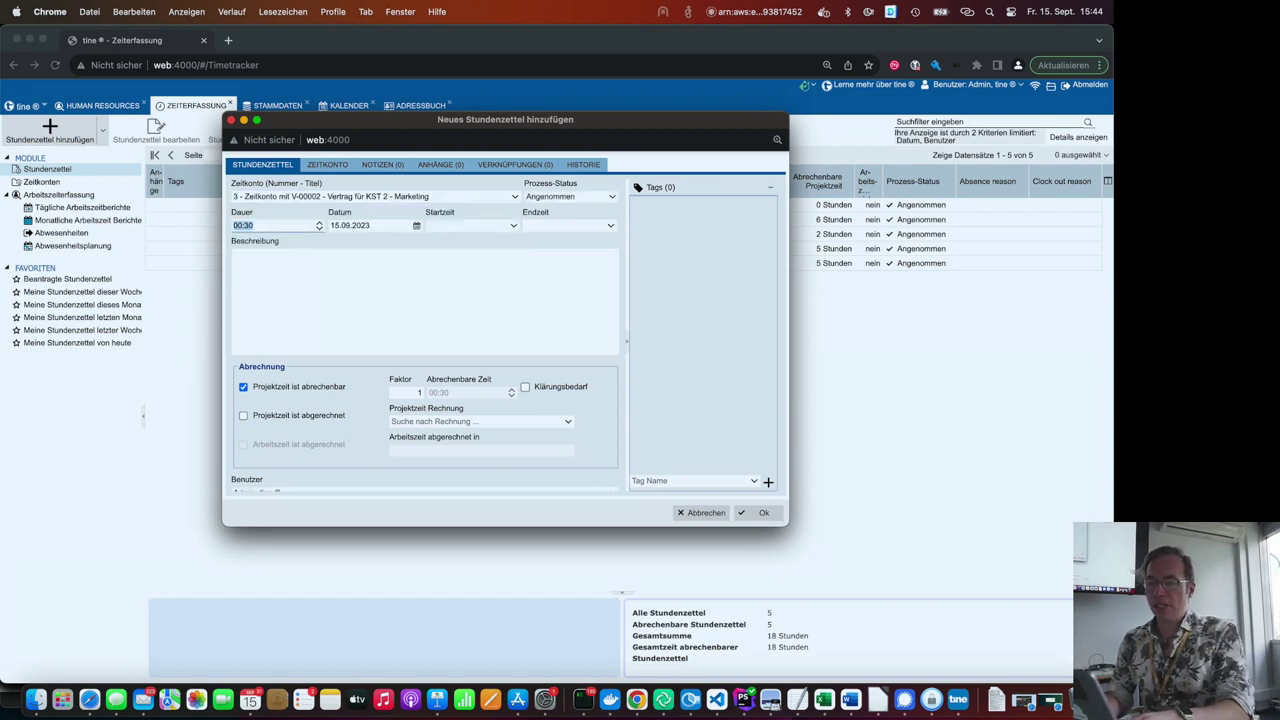
- Set the new timesheet's start time to 15:00 and its end time to 16:00
key(Tab)
key(Tab)
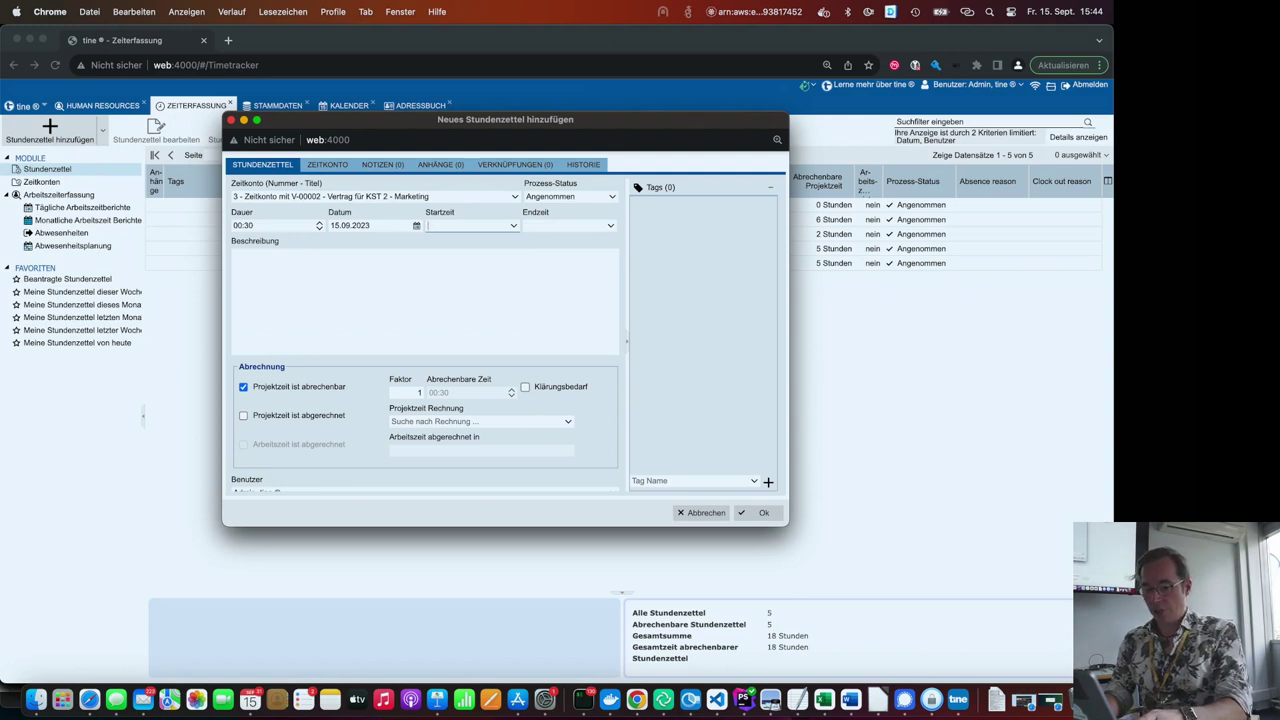
text(15)
key(Return)
key(Tab)
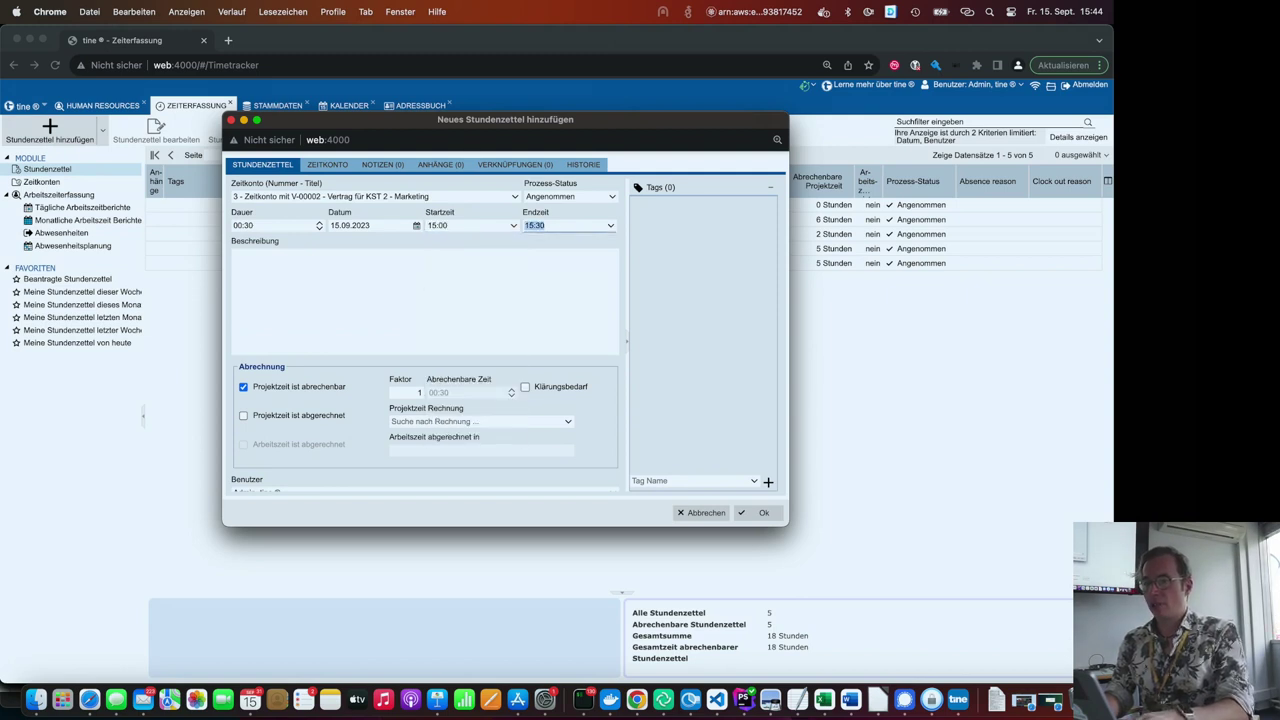
text(16)
key(Return)
key(Tab)
- Describe the timesheet as "Vortrag beim KLT", mark its project time as not billable, and save it
text(Vo)
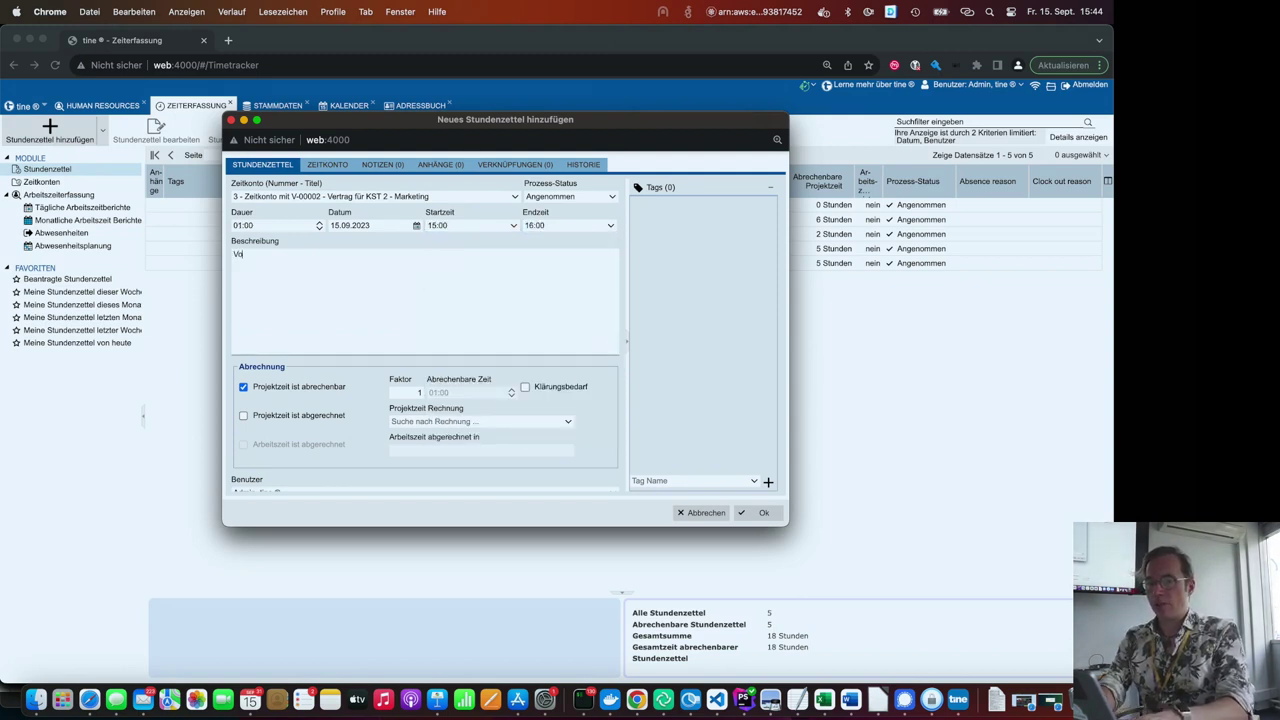
text(rtrag beim KLT)
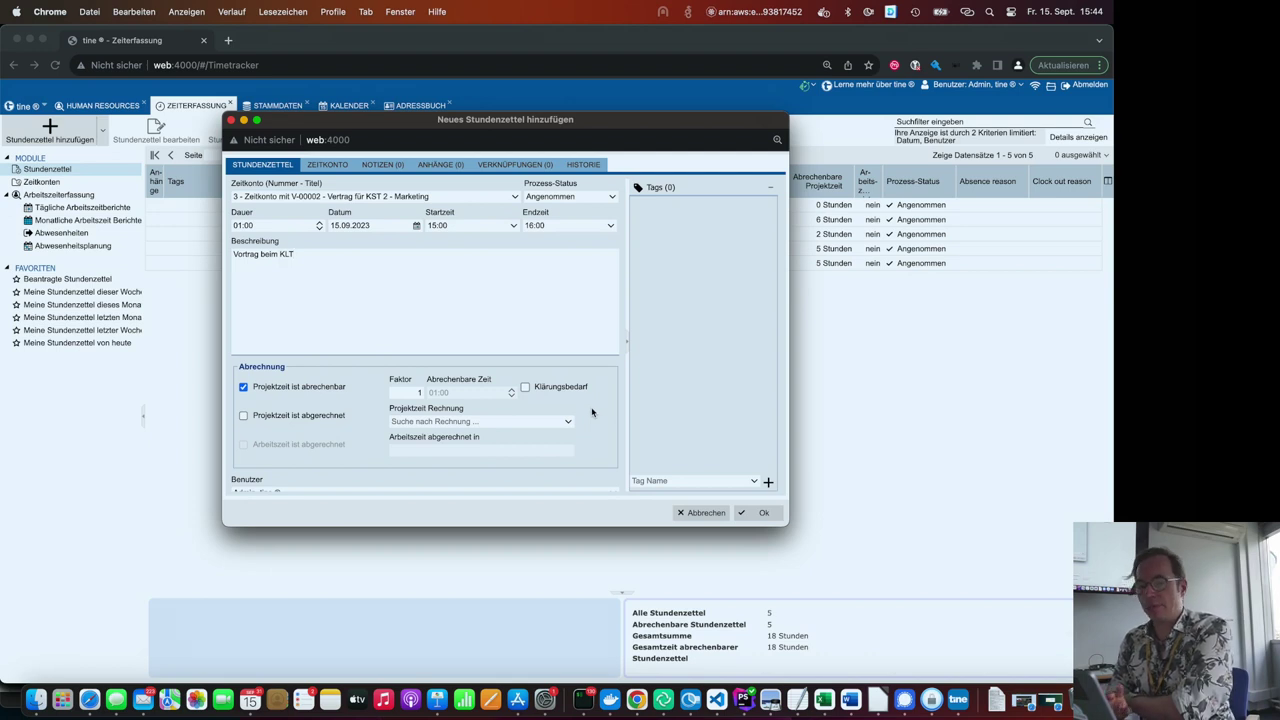
click(563, 262)
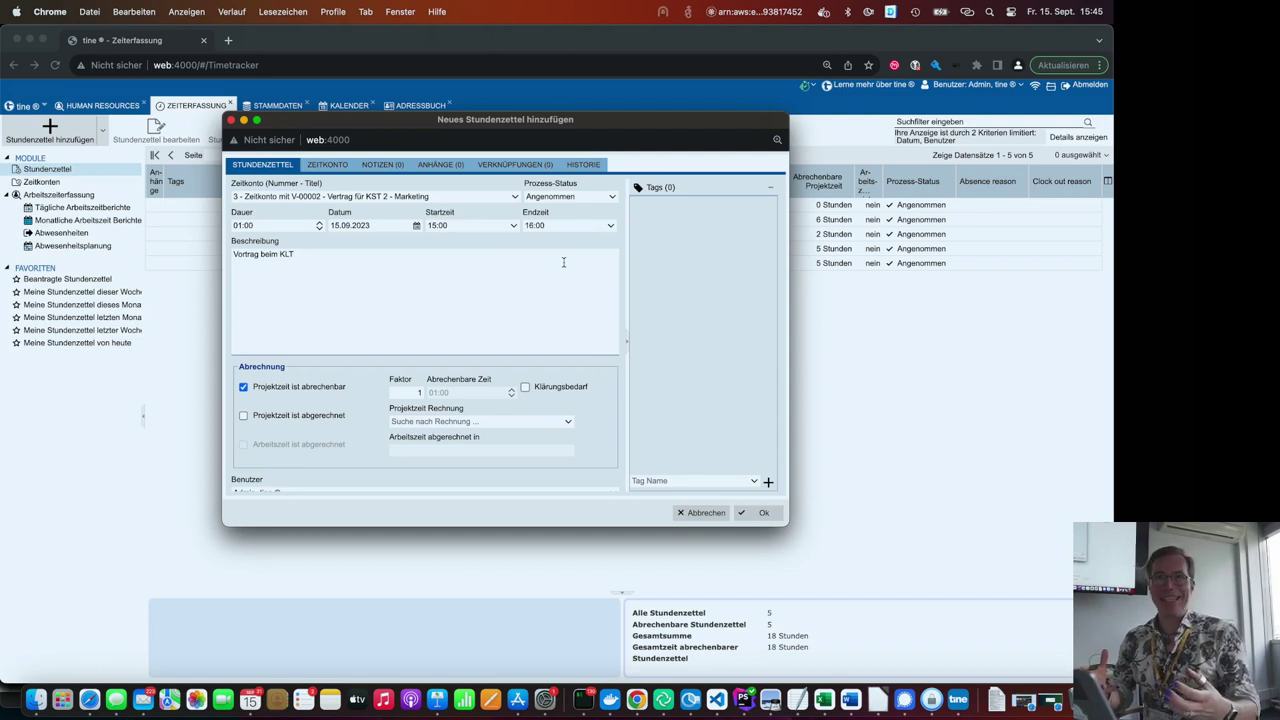
click(243, 387)
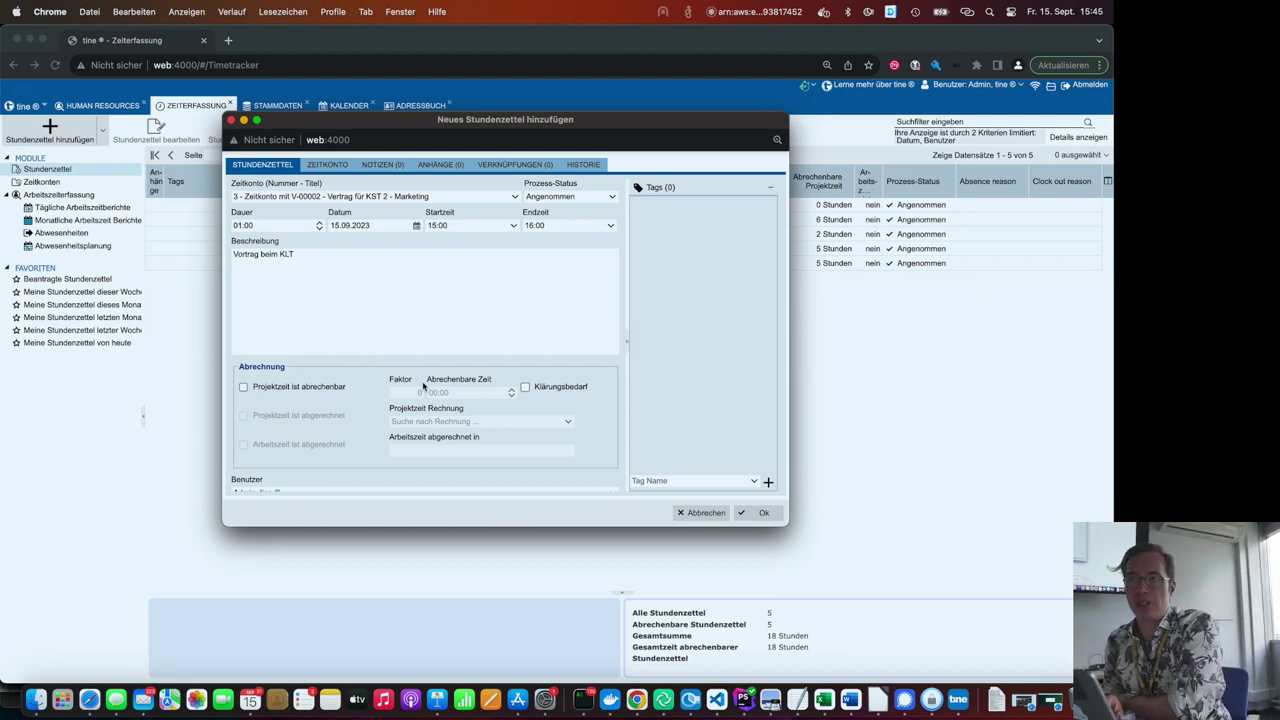
click(762, 514)
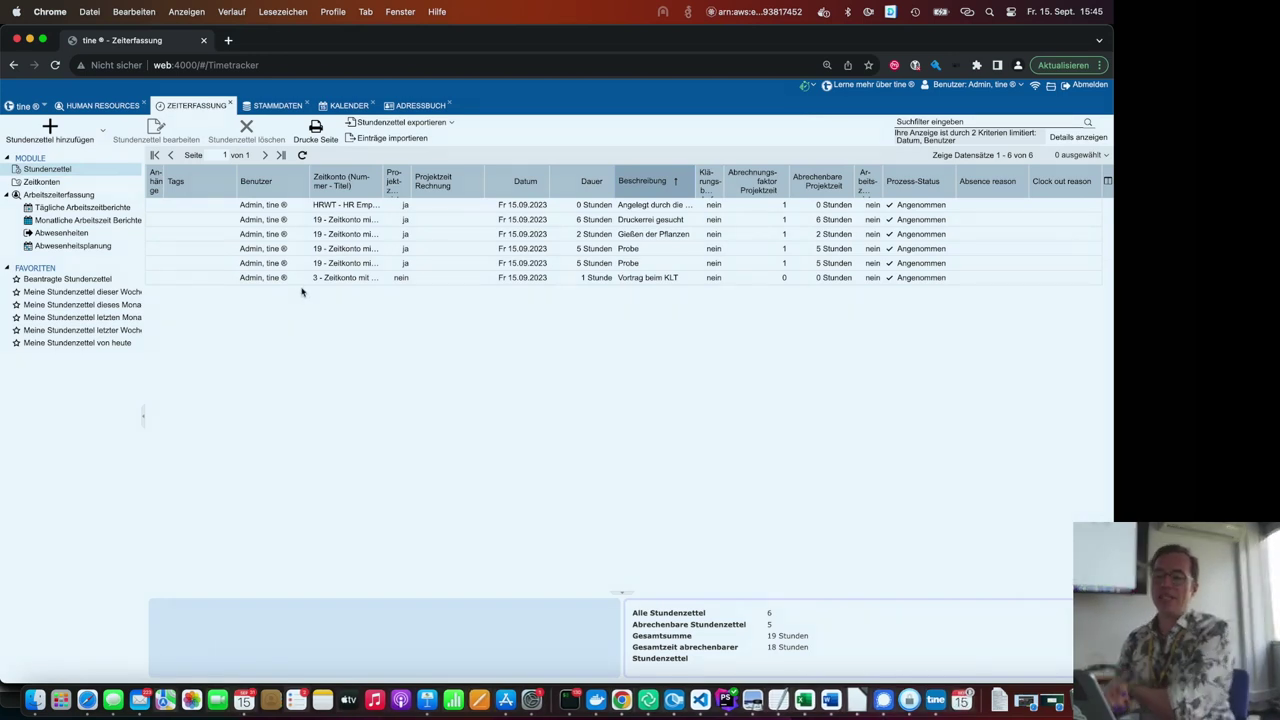
- Record an absence with the reason [P] Pause in the time clock
click(362, 207)
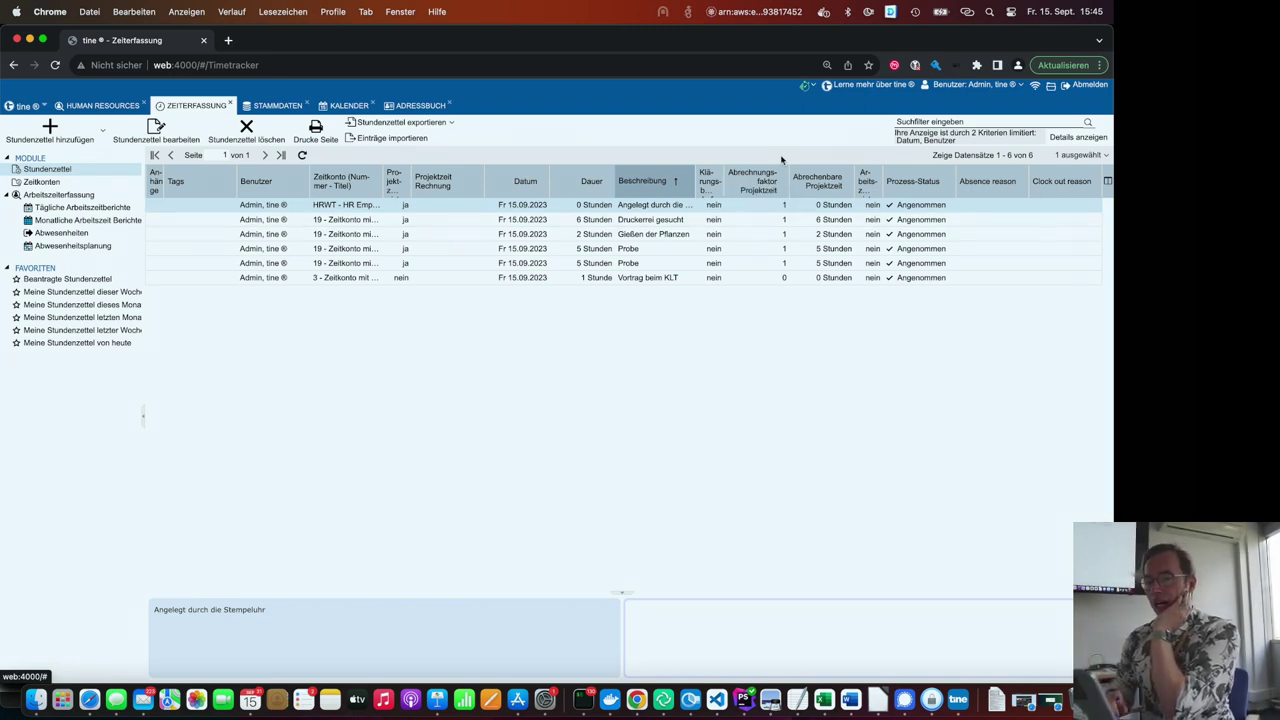
click(813, 90)
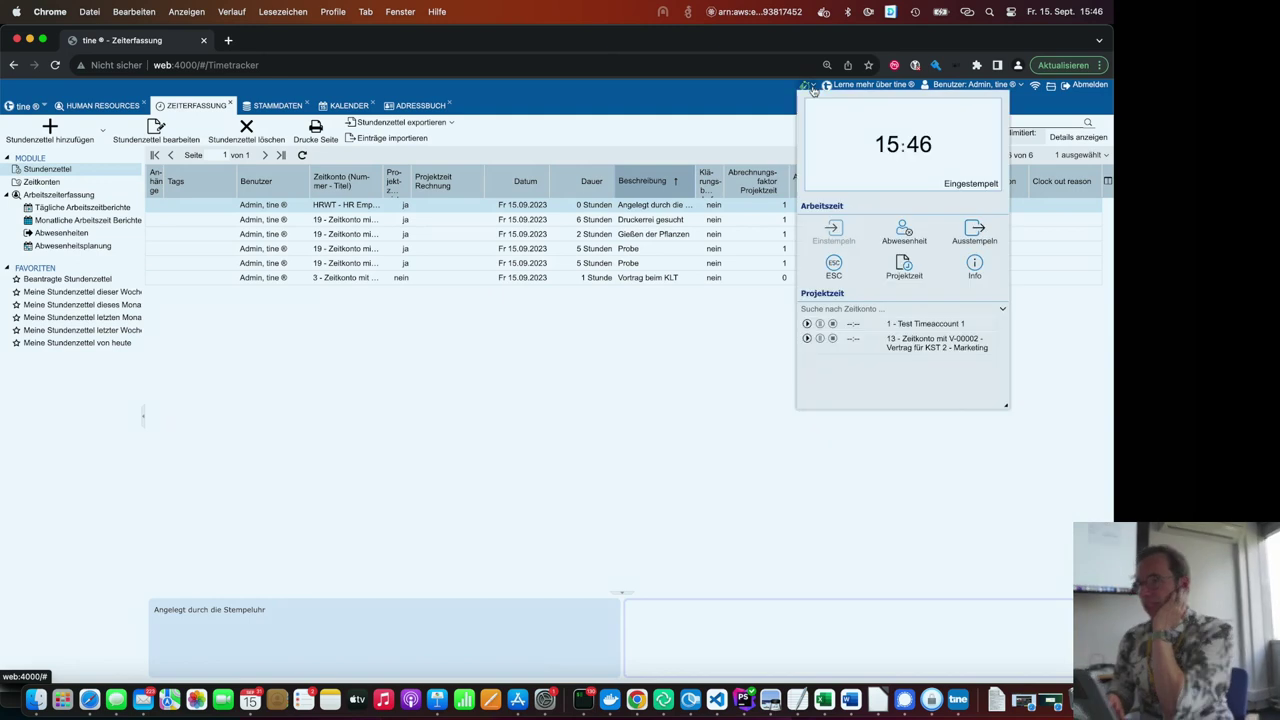
click(708, 118)
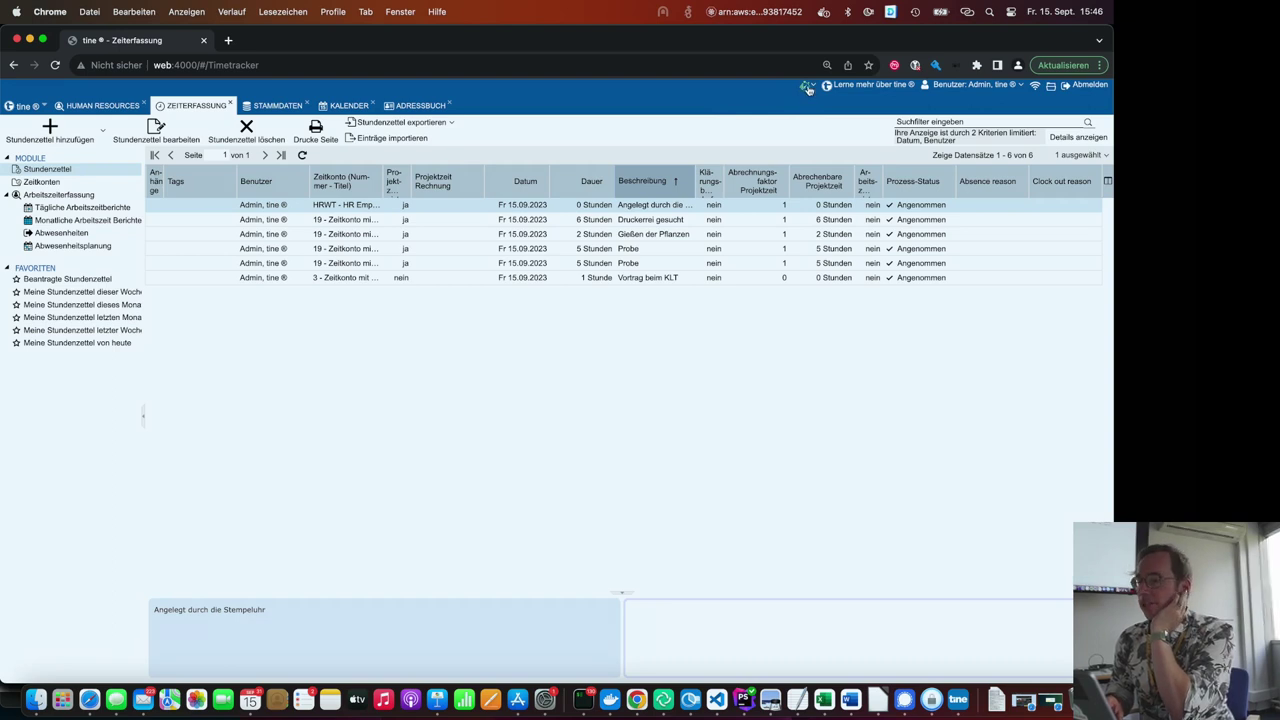
click(807, 88)
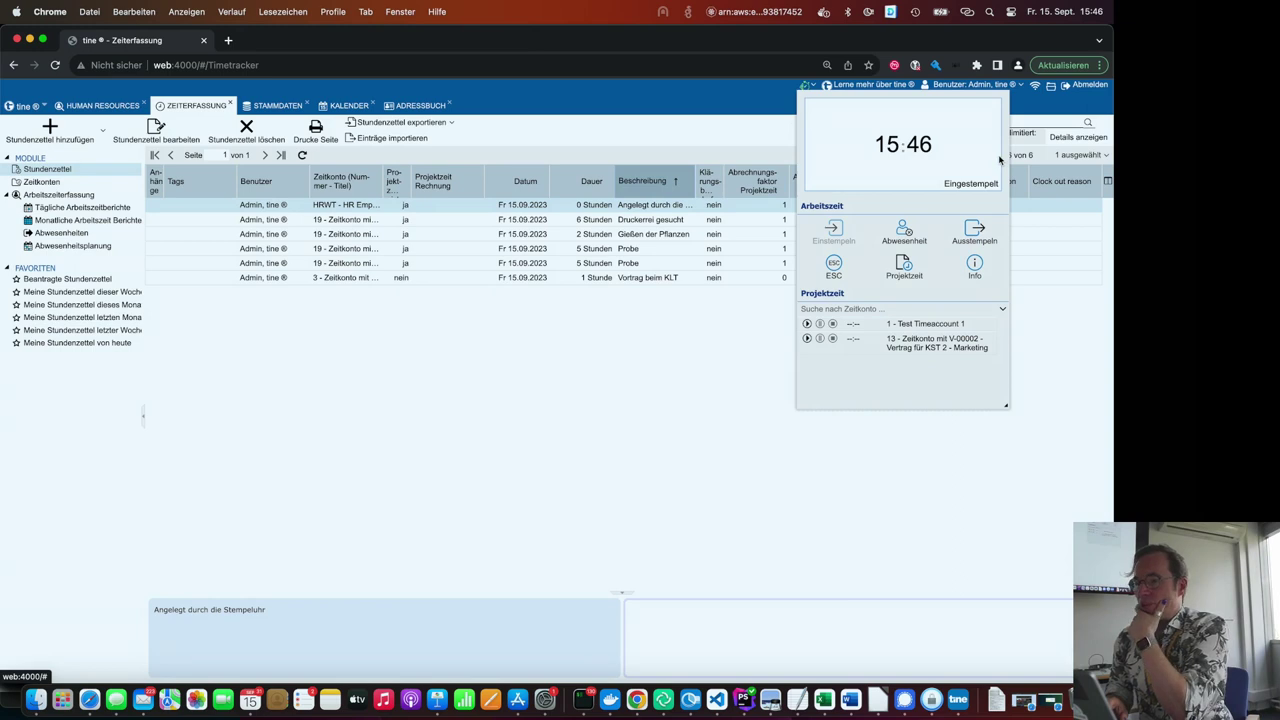
click(904, 232)
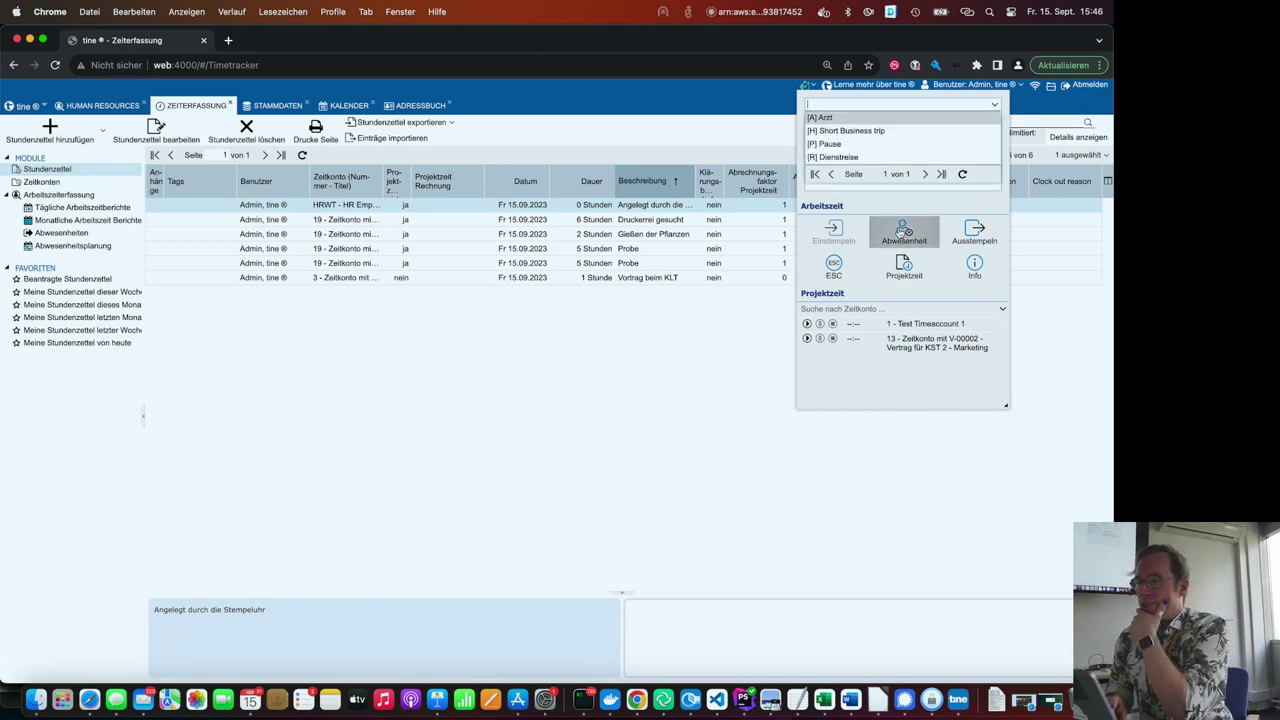
click(834, 147)
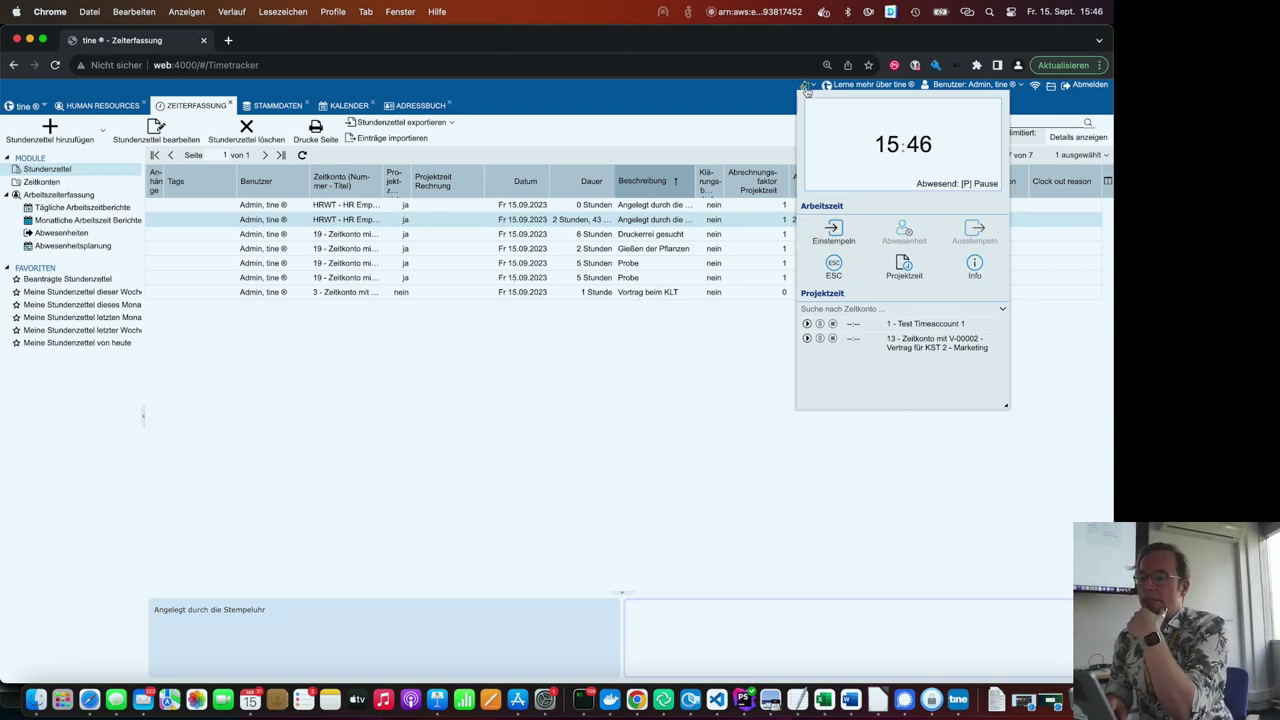
- Clock back in after the break, clock out of working time, and close the time clock
click(720, 386)
click(822, 87)
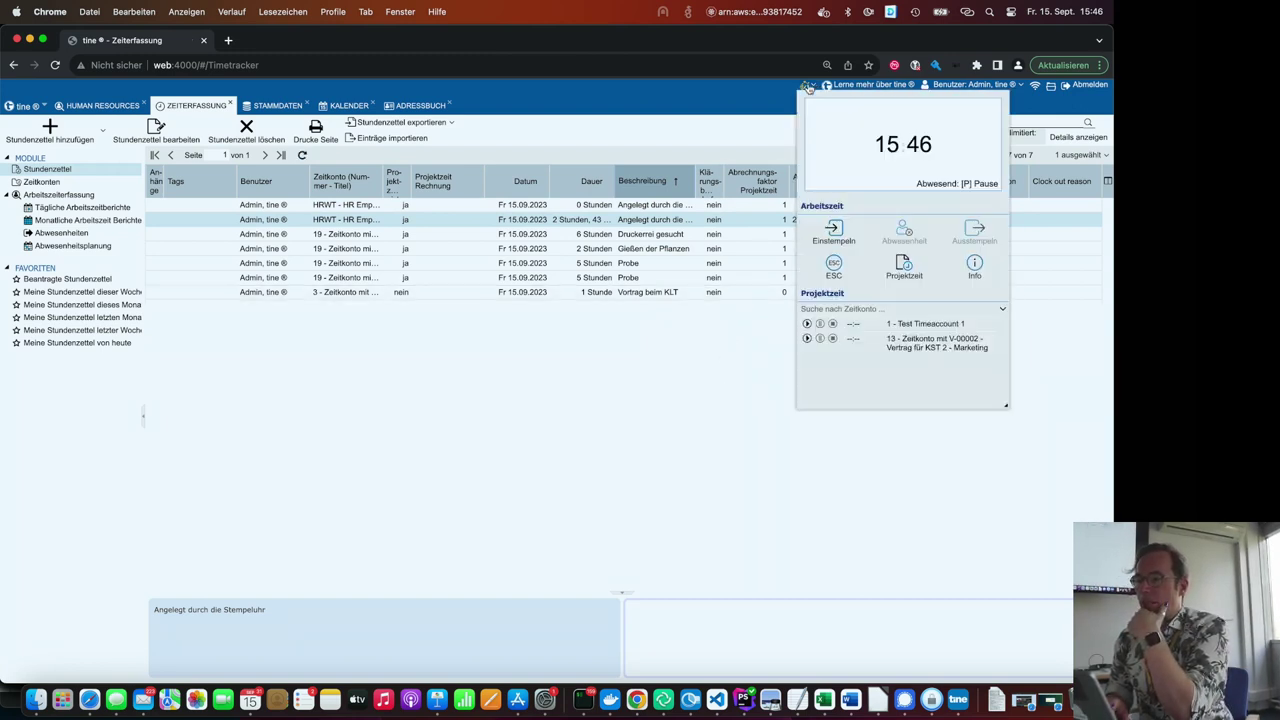
click(836, 230)
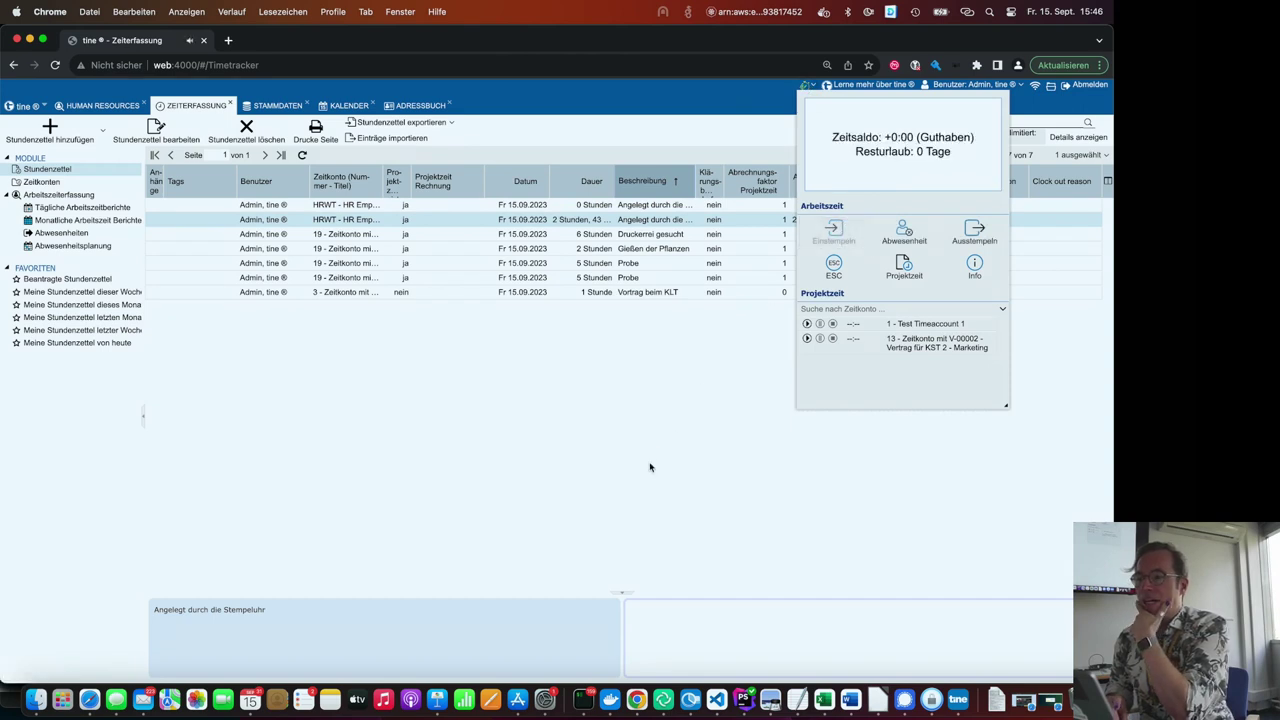
click(972, 235)
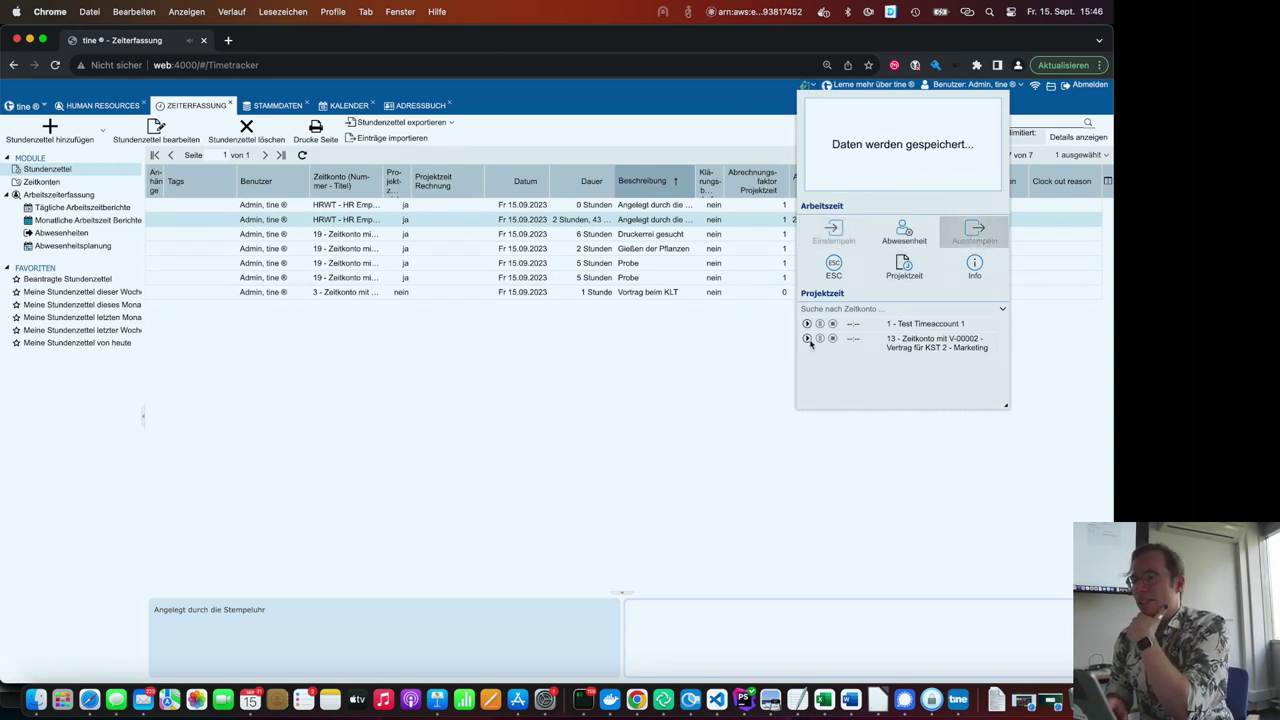
click(645, 472)
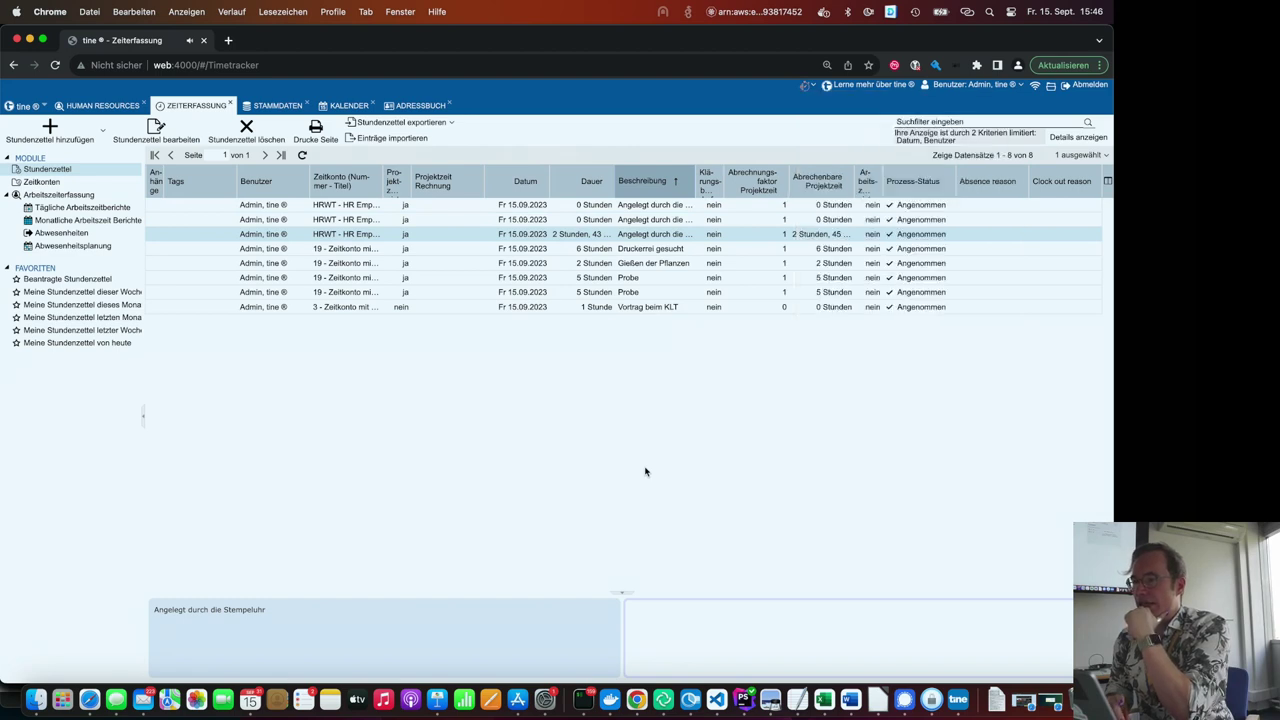
- Look at the time balance and remaining vacation information in the time clock
click(806, 89)
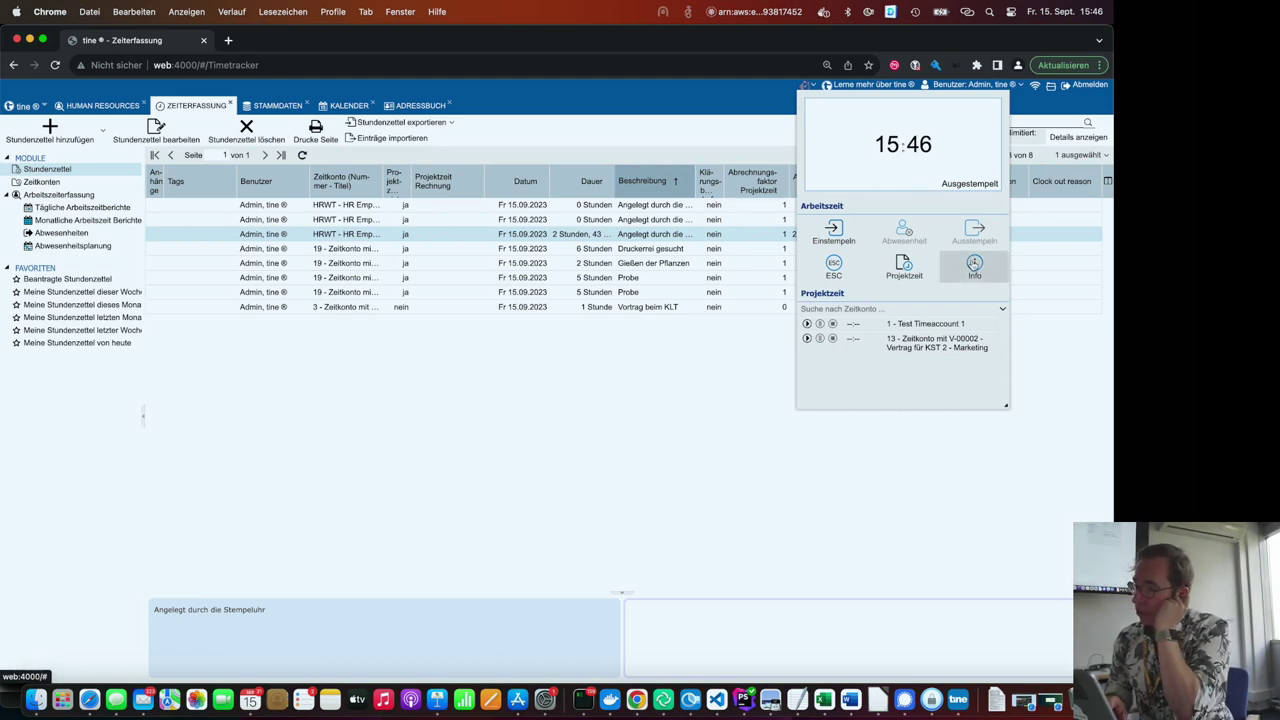
click(974, 263)
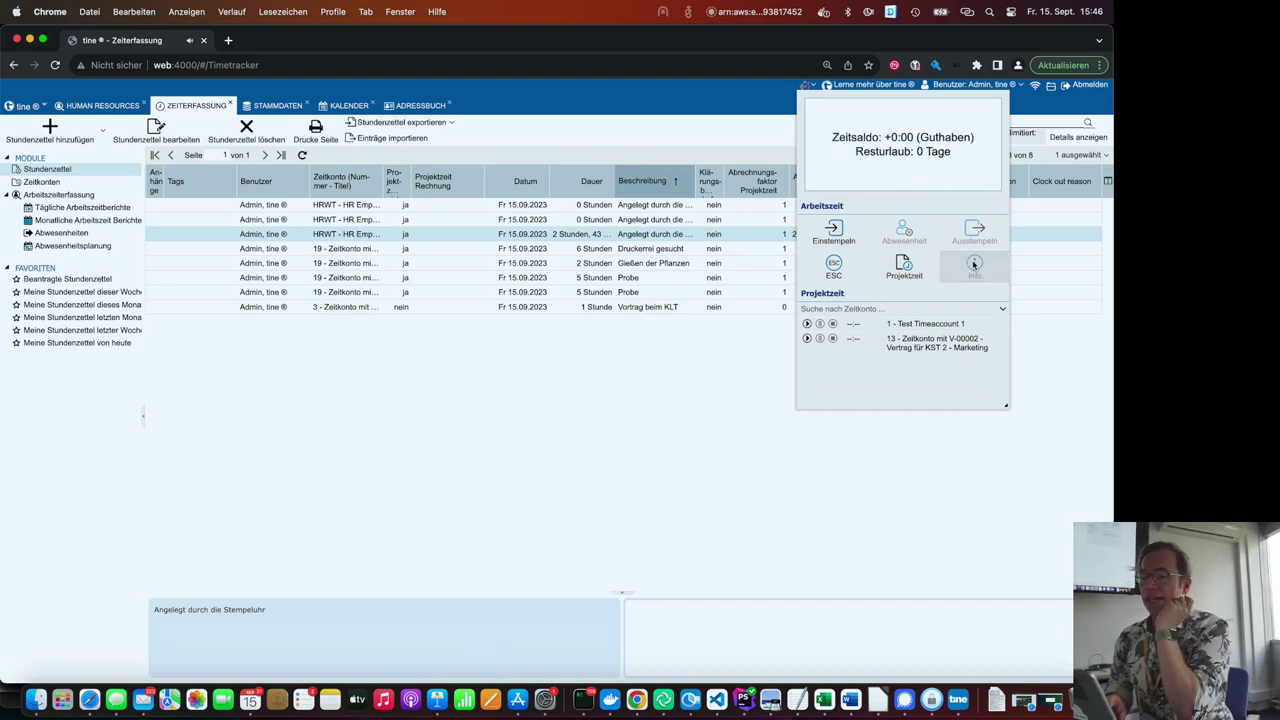
click(974, 264)
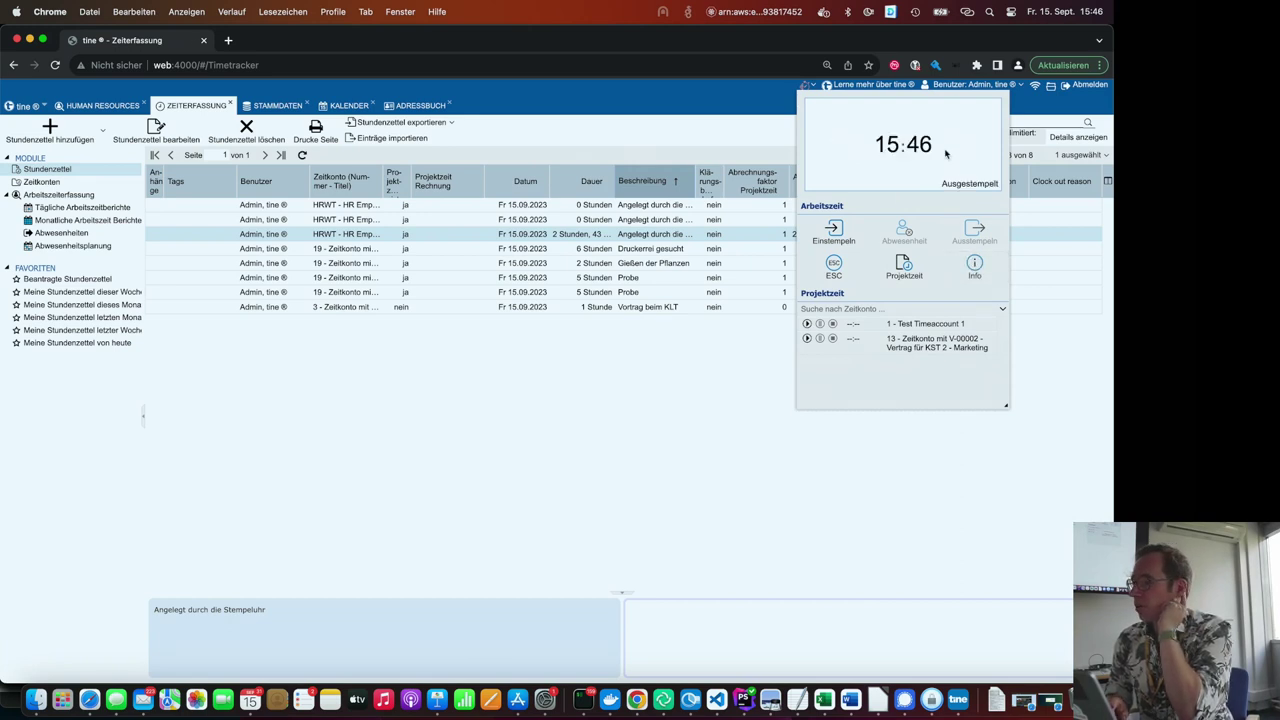
click(975, 276)
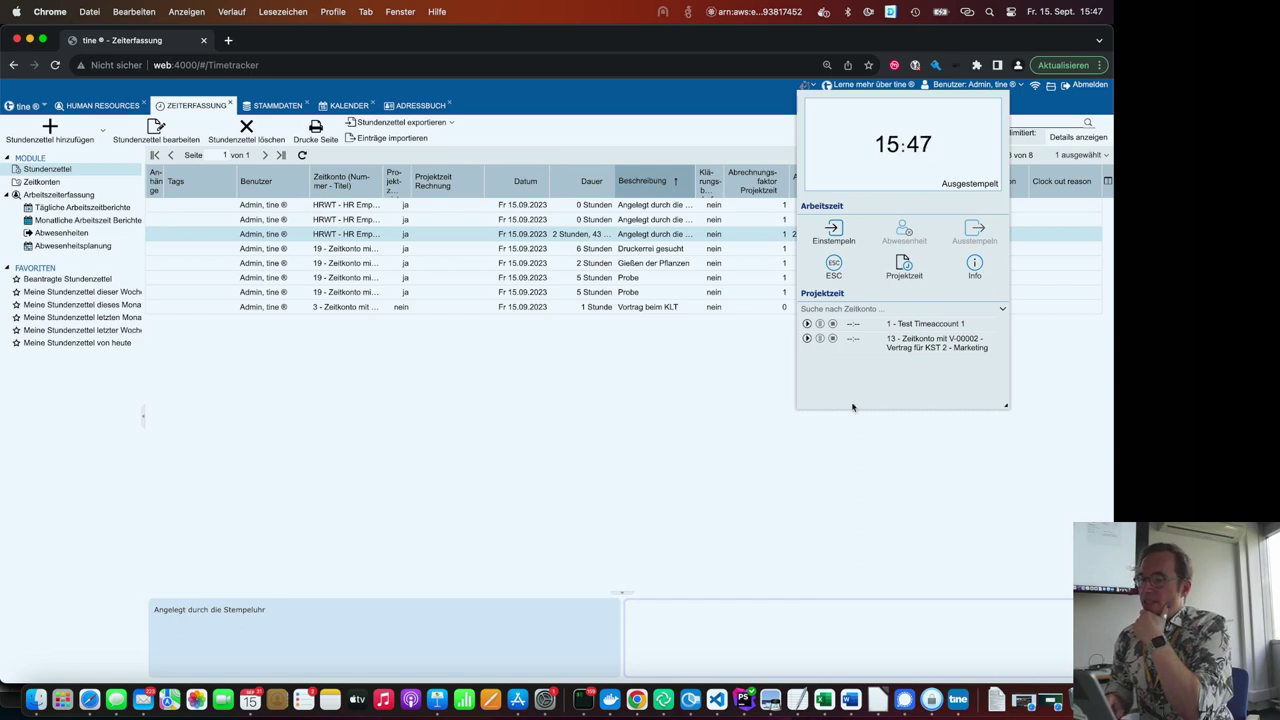
- Start and stop project time on 1 - Test Timeaccount 1, and save its timesheet with the description "adfadfAdf a"
click(807, 324)
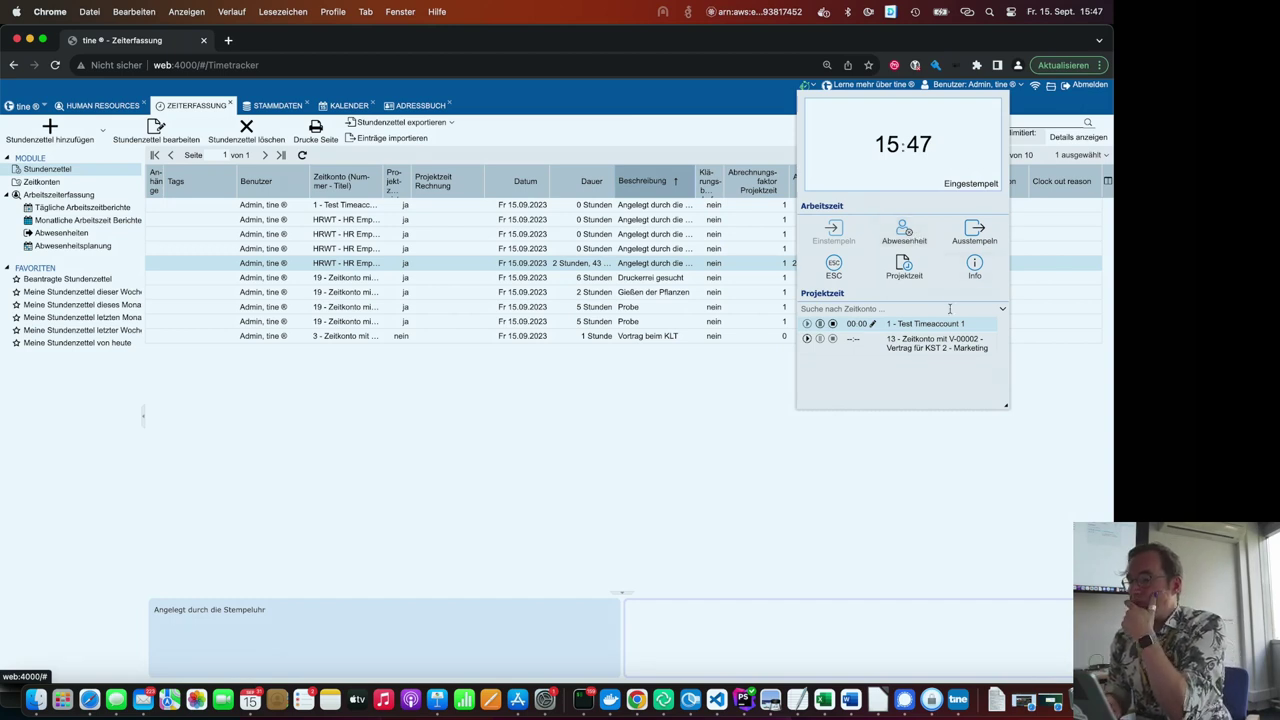
click(833, 325)
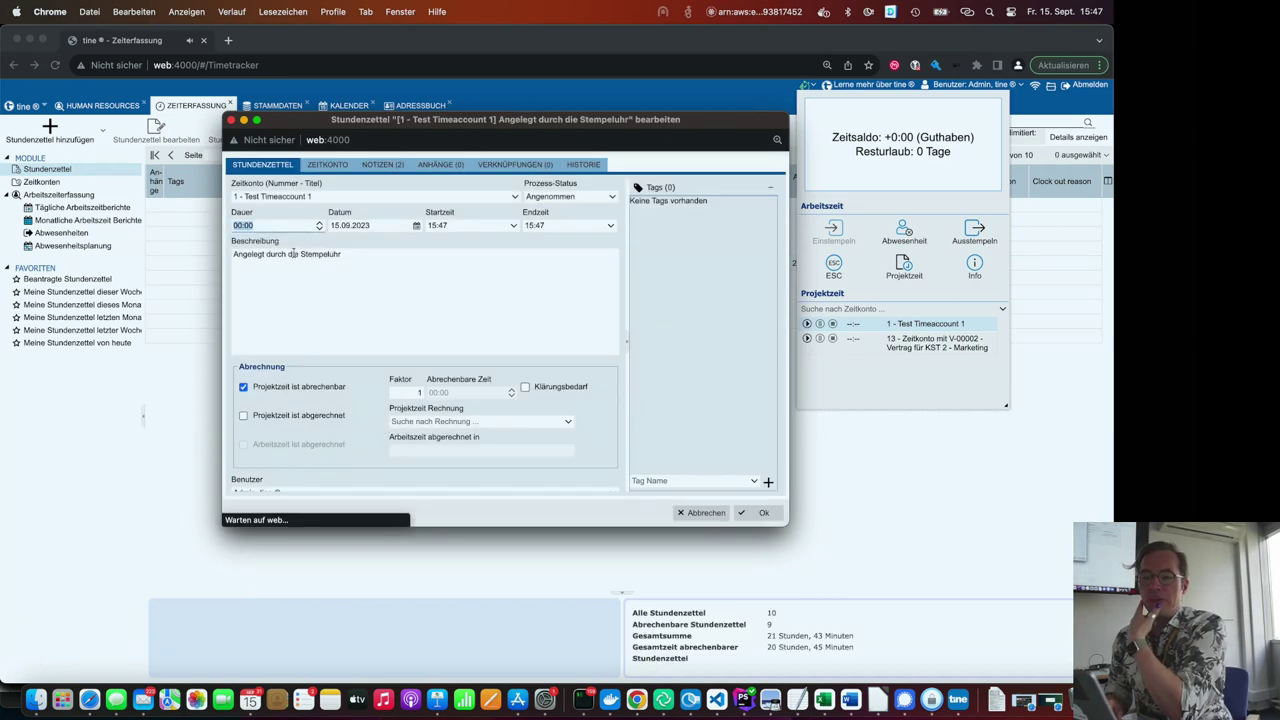
triple_click(287, 259)
text(adfadfAdf)
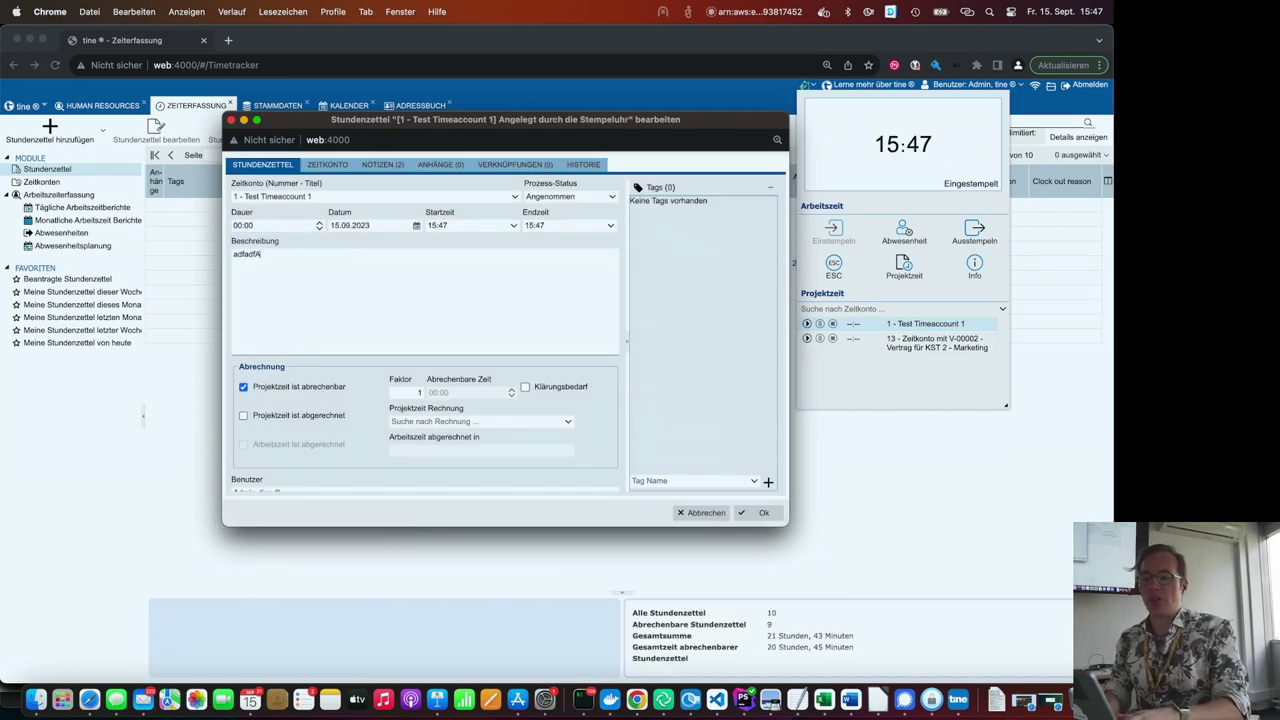
key(Return)
text(a)
click(759, 512)
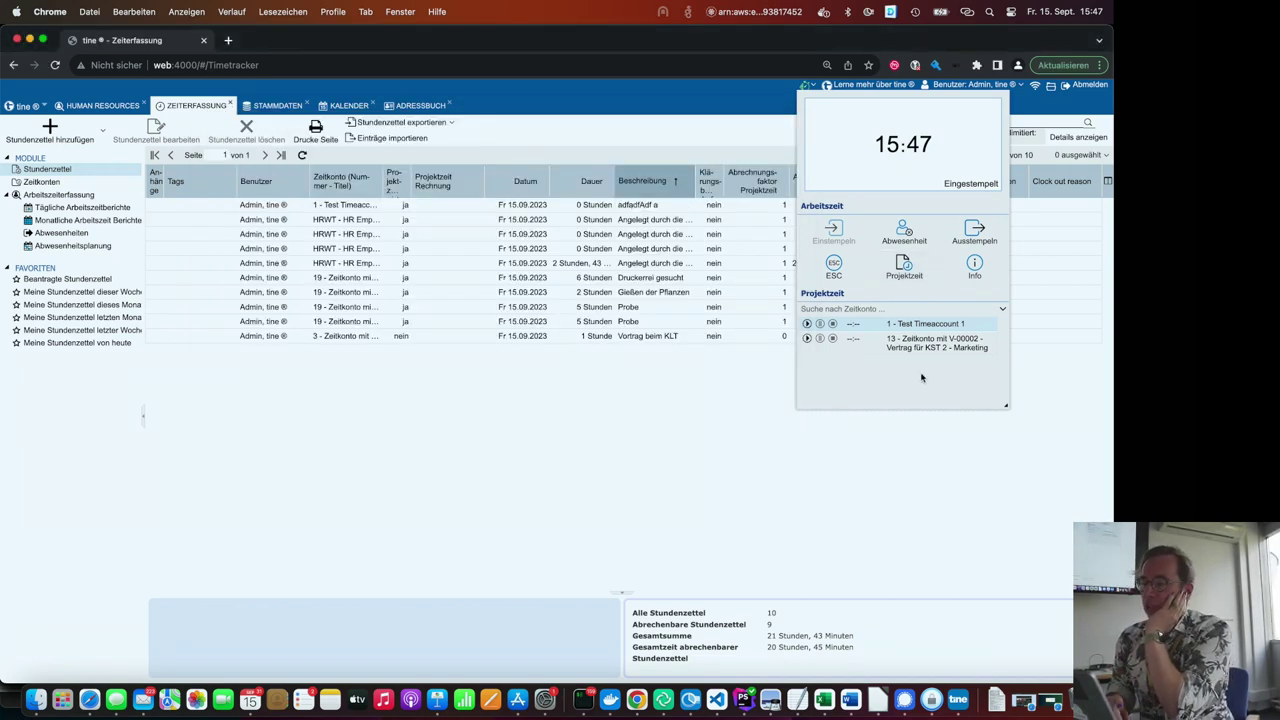
- Add the time account 16 - Zeitkonto mit KST 366 - Vertrieb to the time clock and start project time on account 13
click(1002, 308)
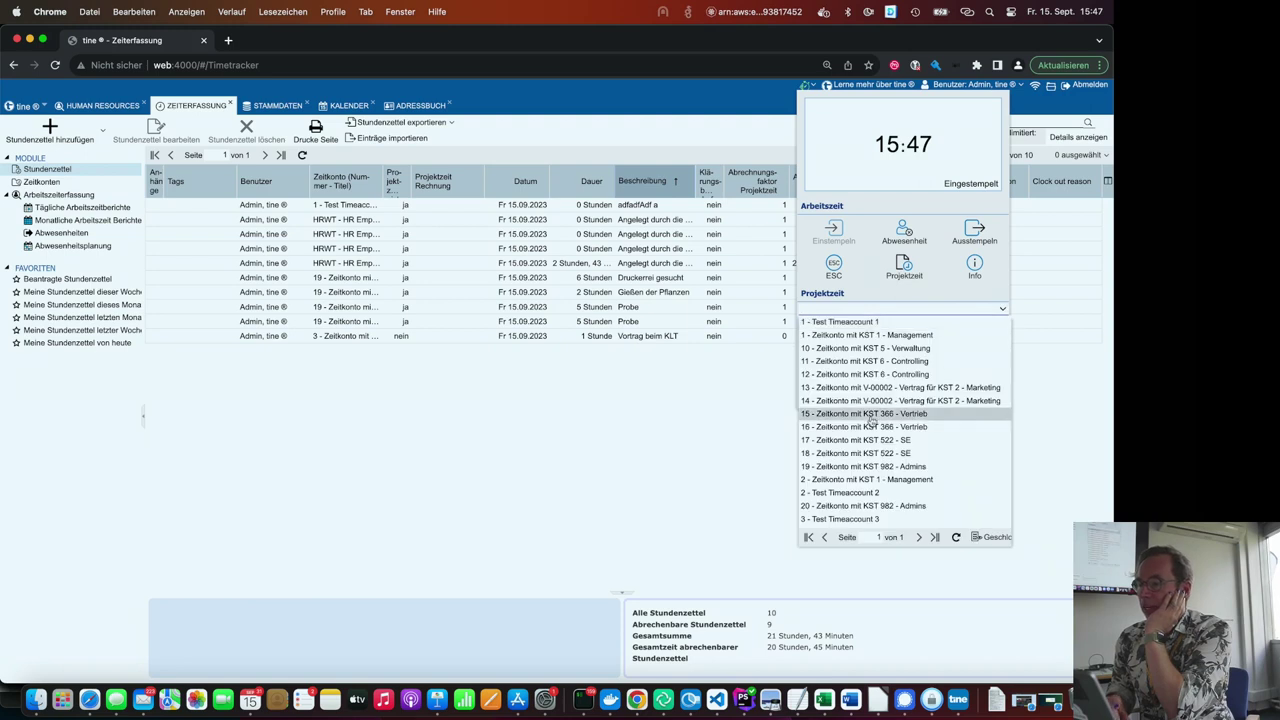
click(866, 428)
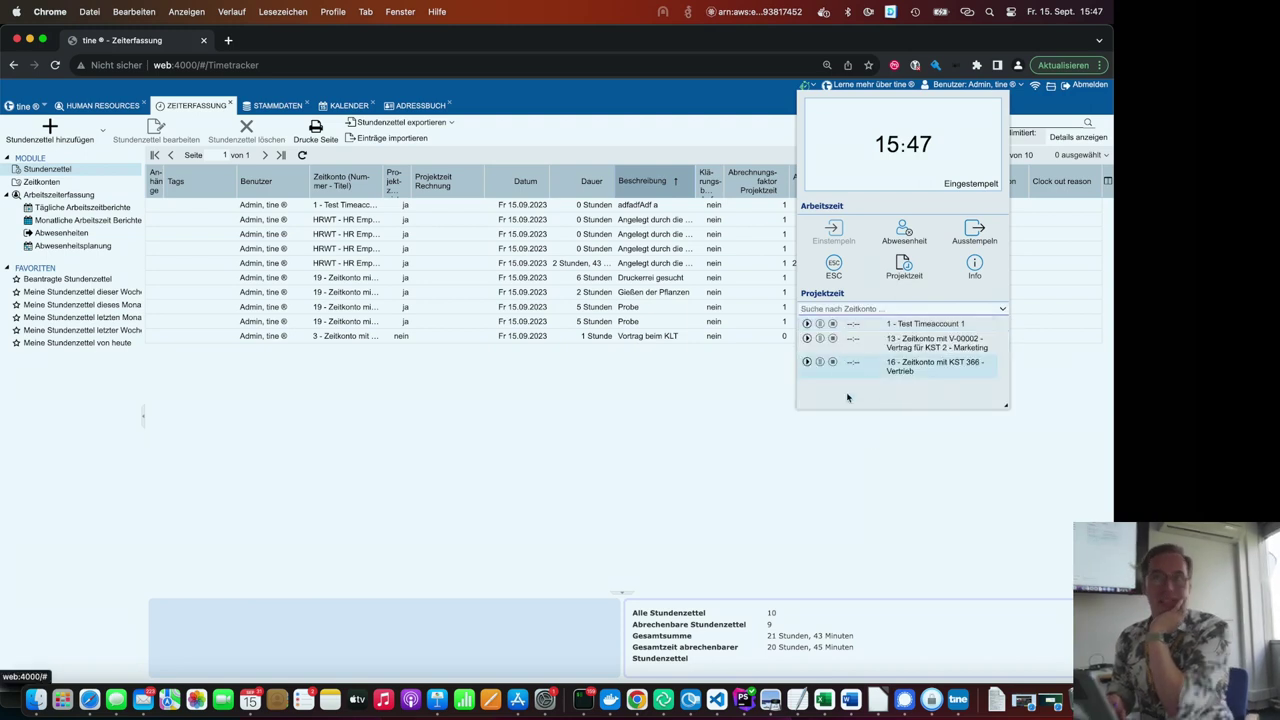
click(806, 338)
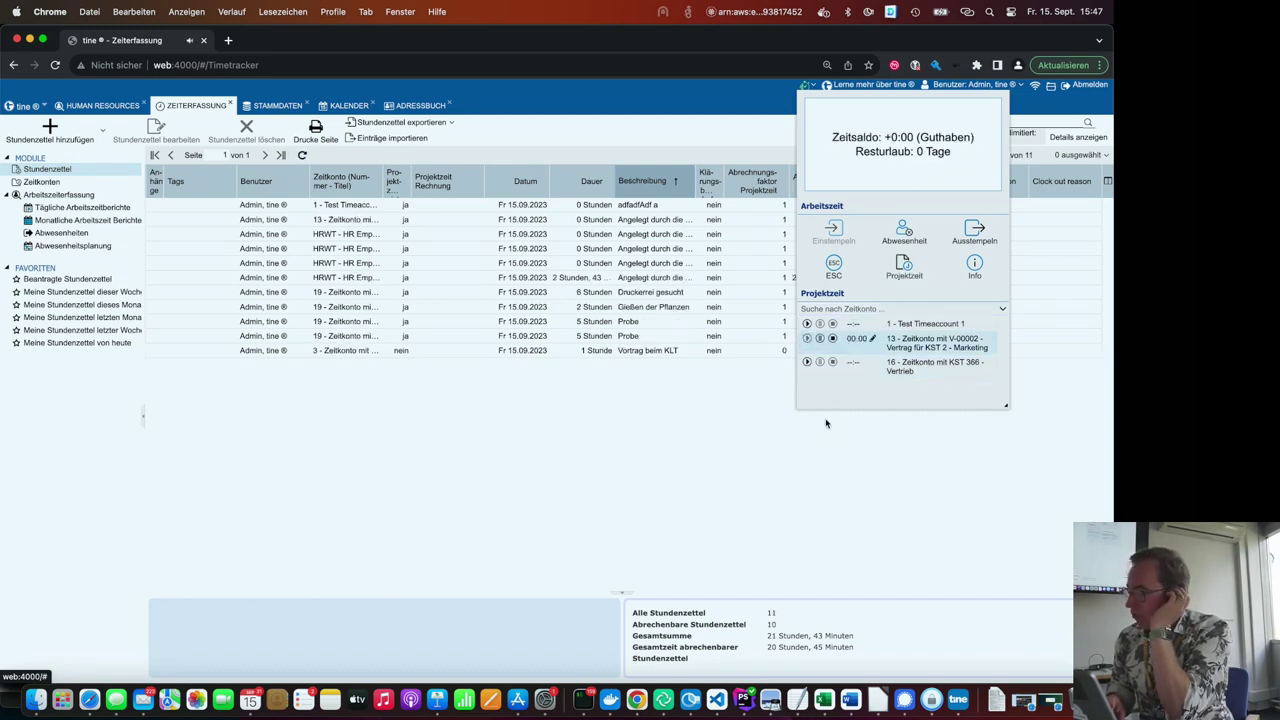
- Switch the running project time to account 16, dismiss account 13's timesheet unedited, and close the time clock
click(806, 363)
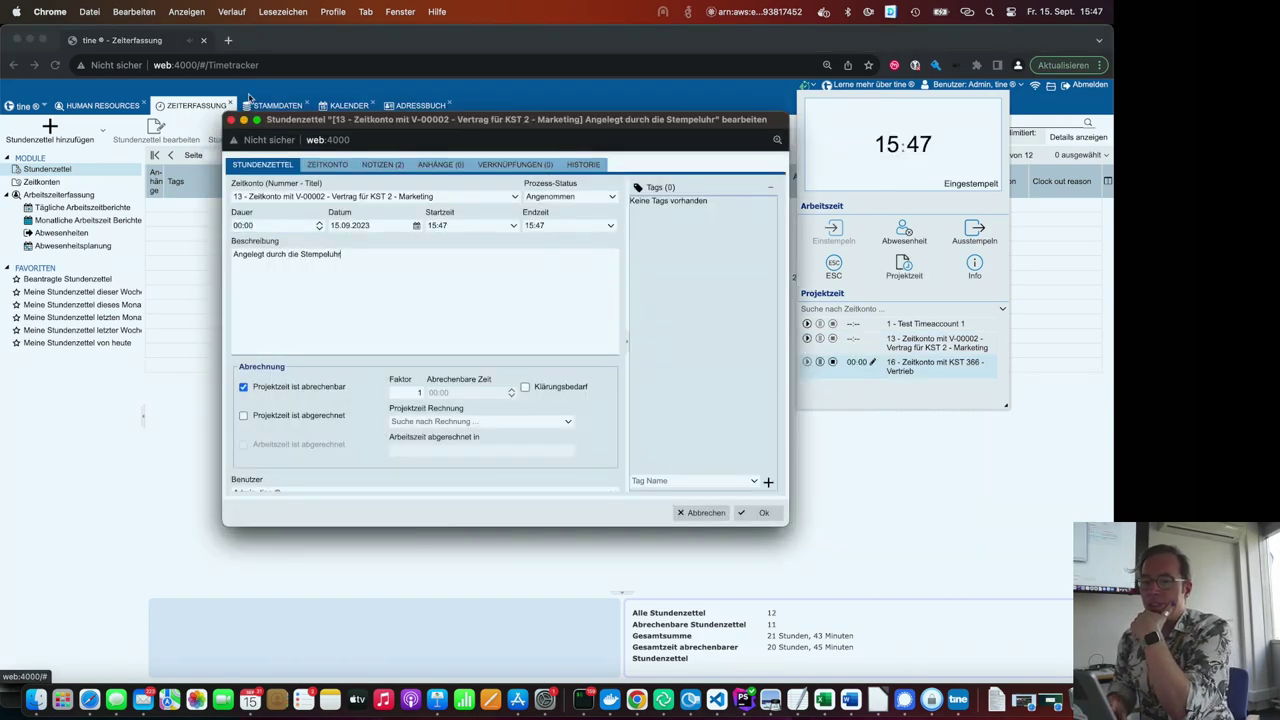
click(231, 120)
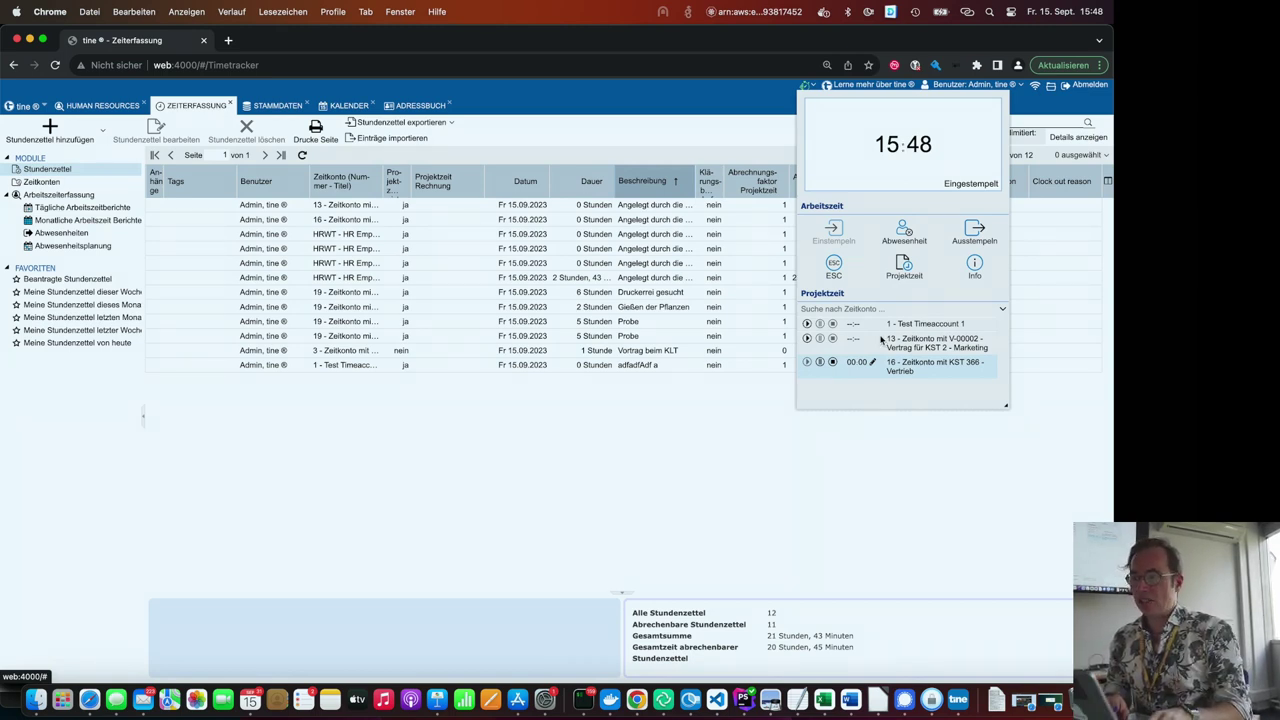
click(682, 435)
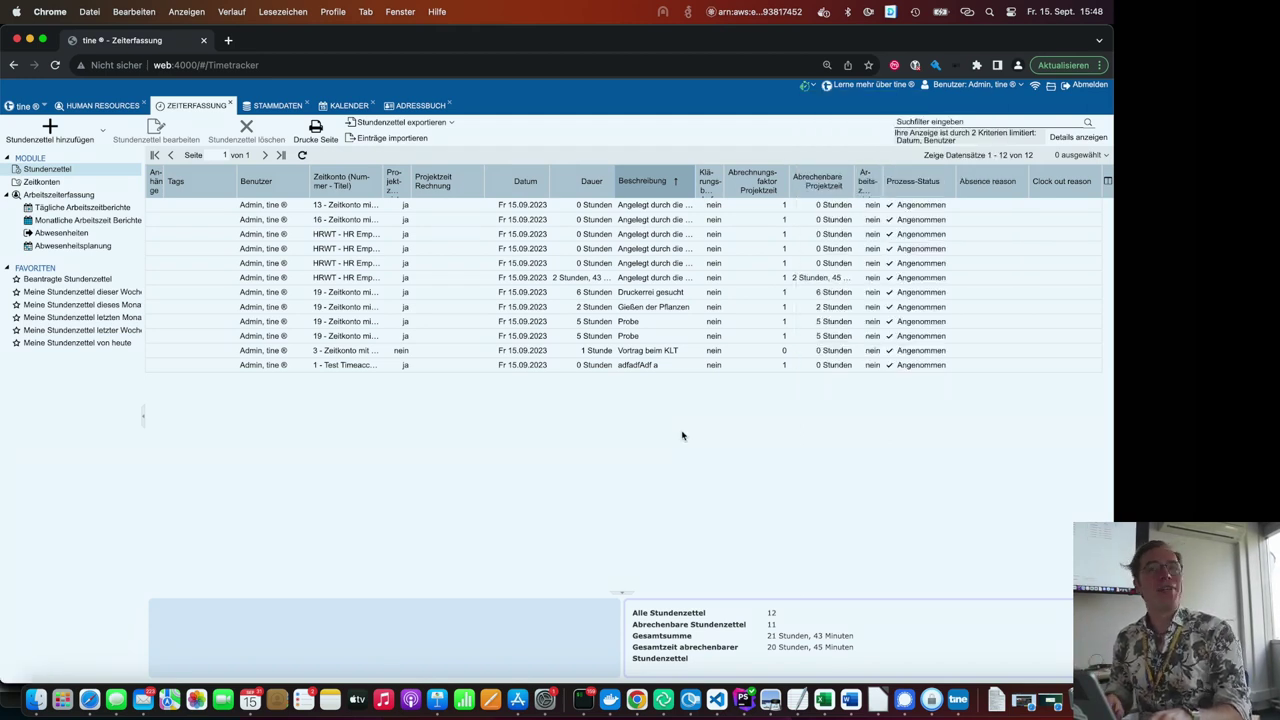
- Switch to the tine Timetracker desktop app to look at its working time and project time controls, and return to Zeiterfassung in the browser
key(super+Tab)
key(super+Tab)
key(super+Tab)
key(super+Tab)
key(super+Tab)
key(super+Tab)
key(super+Tab)
key(super+Tab)
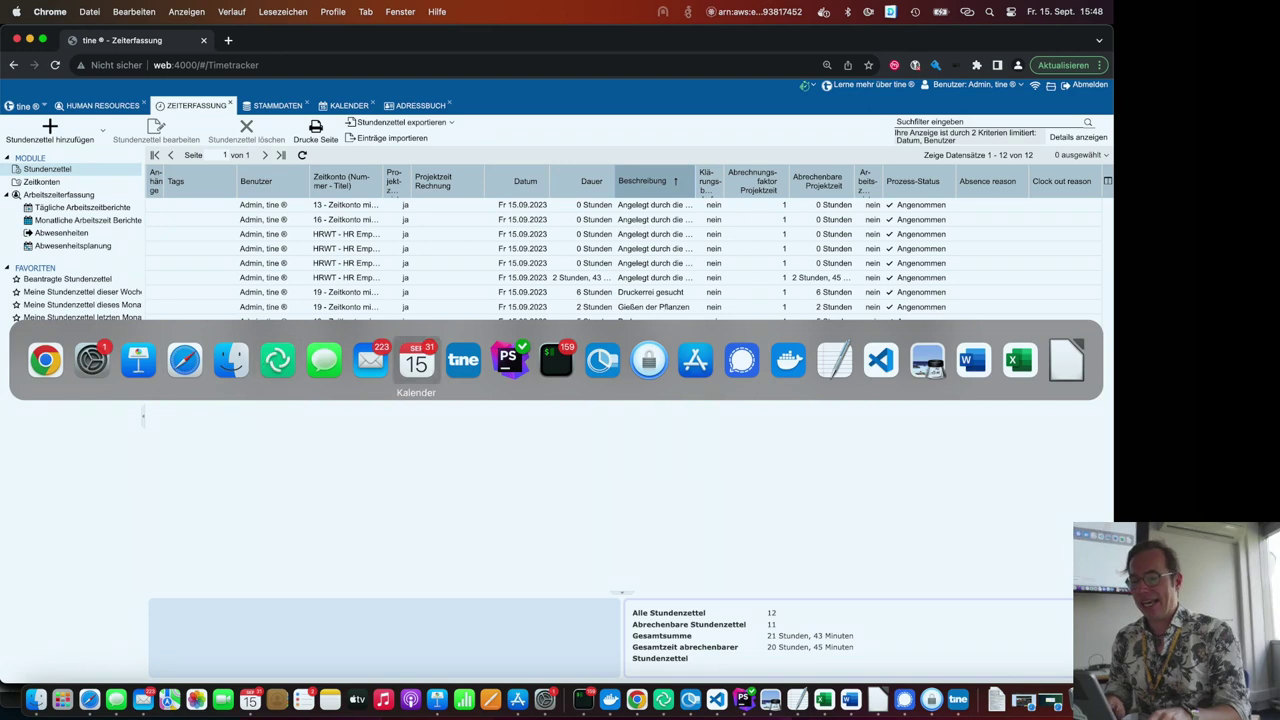
key(super+Tab)
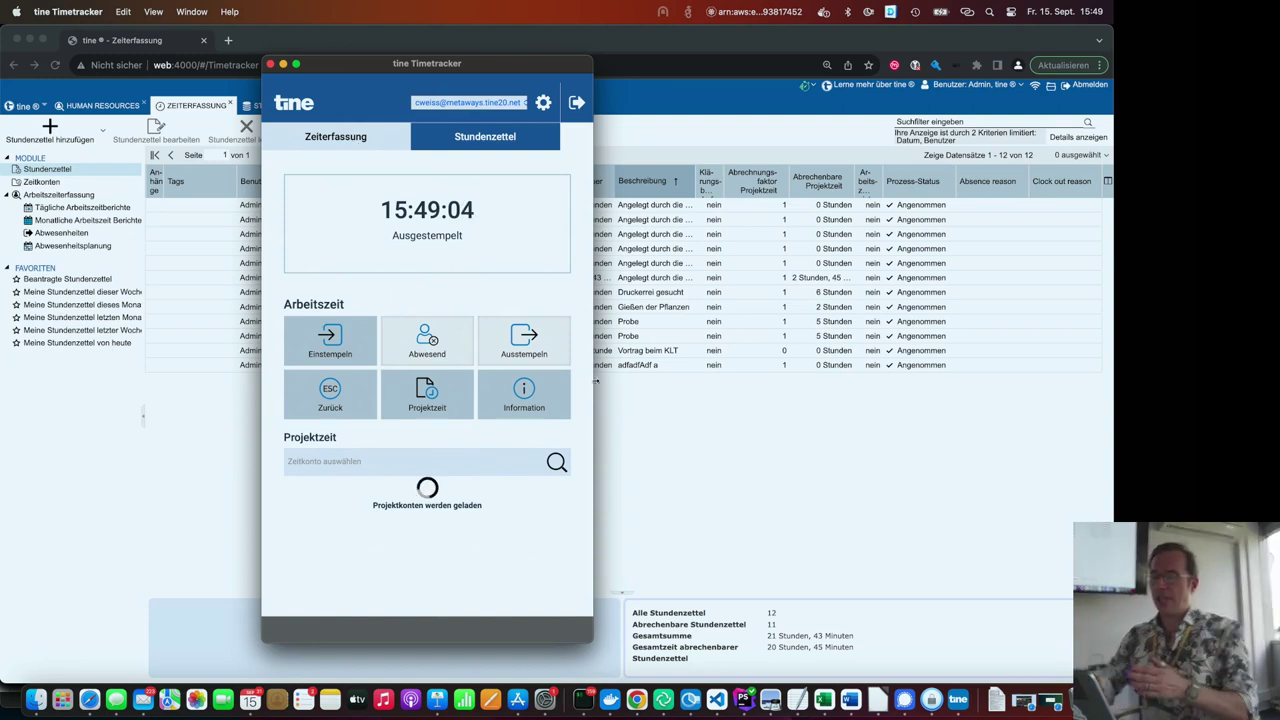
click(695, 493)
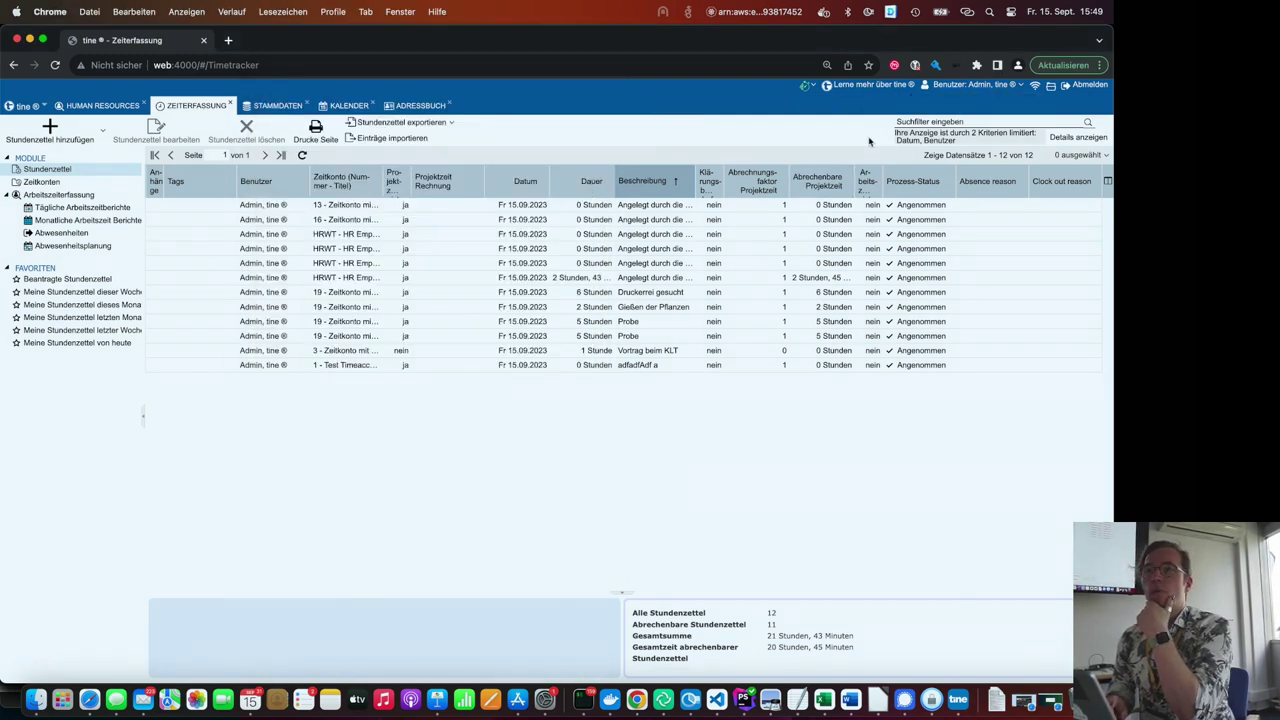
key(super+Tab)
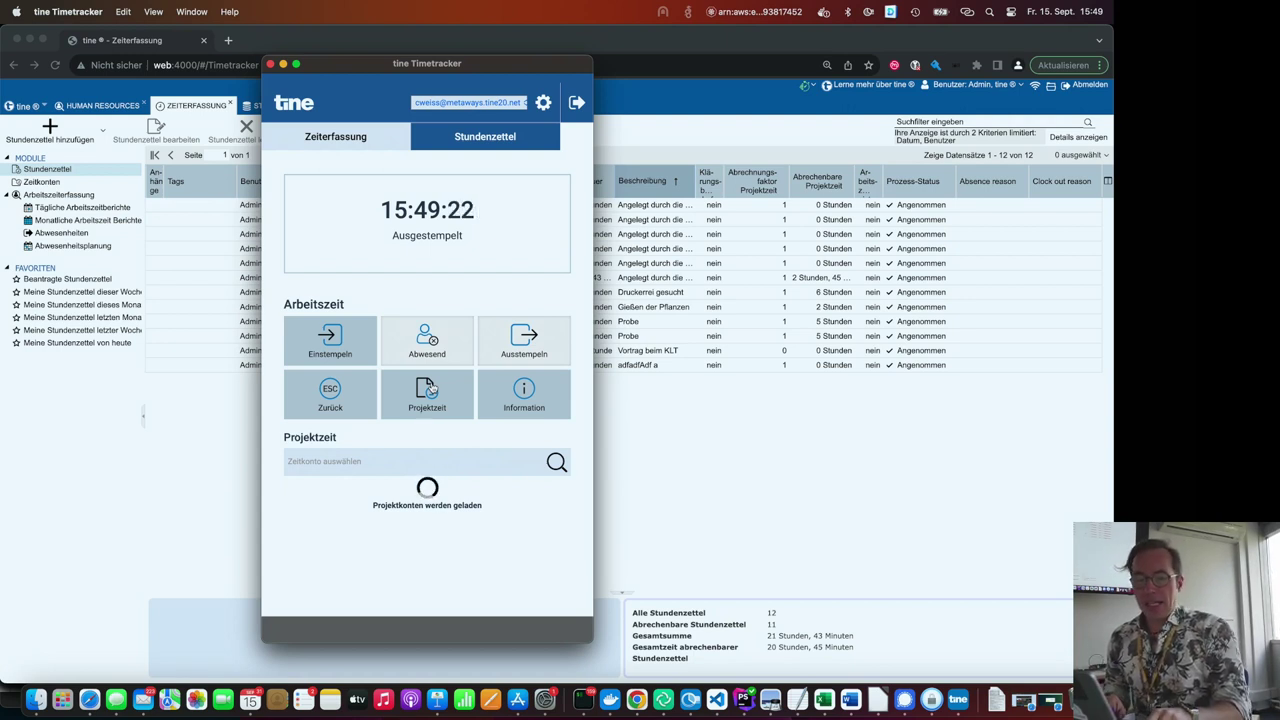
key(super+w)
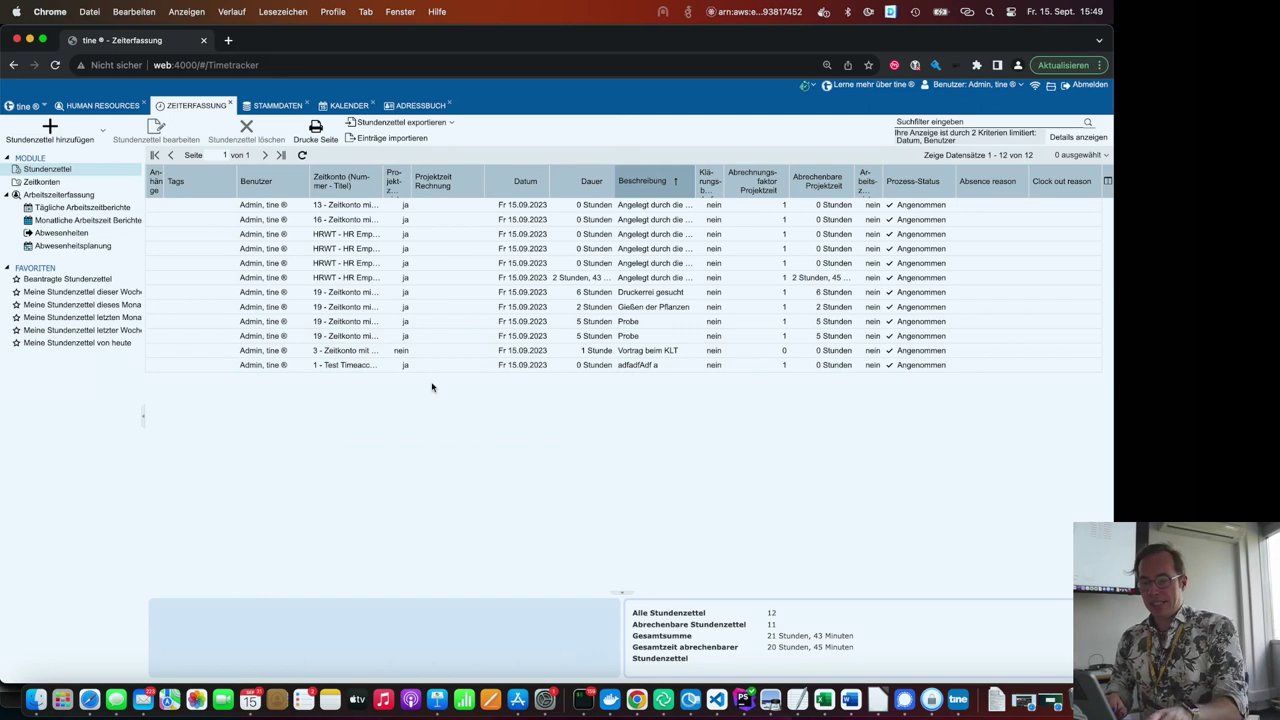
key(super+Tab)
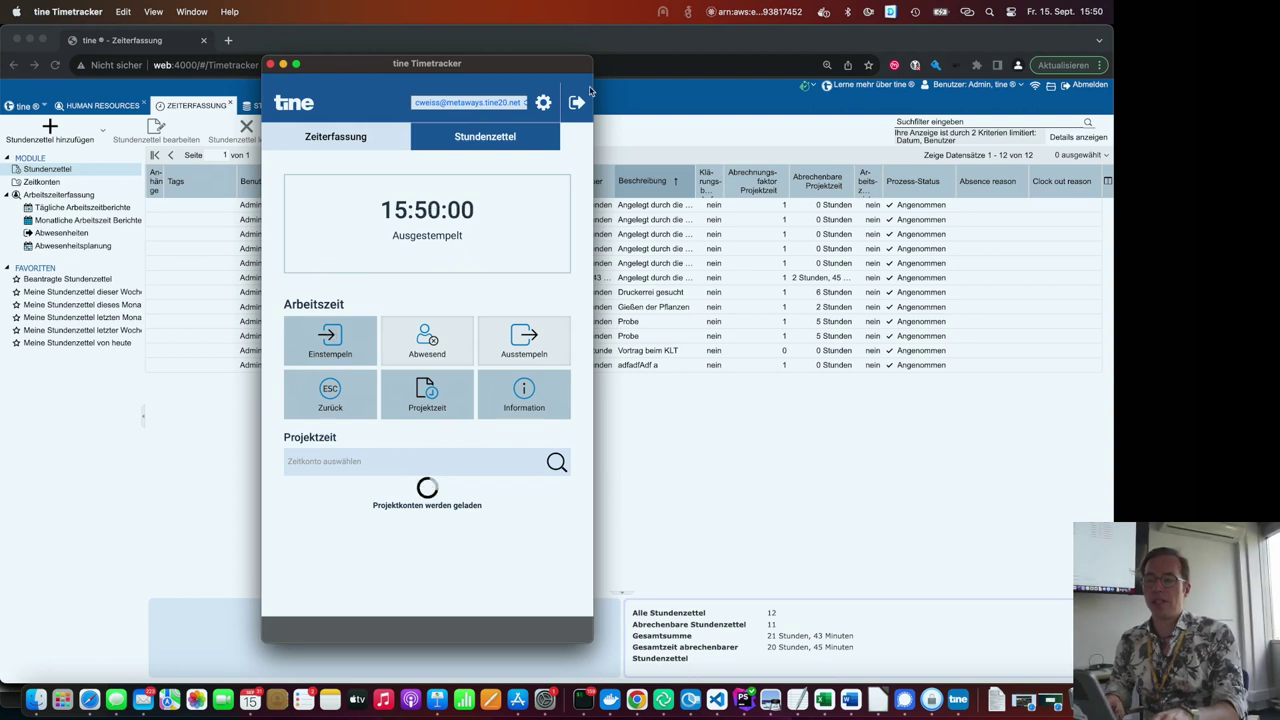
click(670, 98)
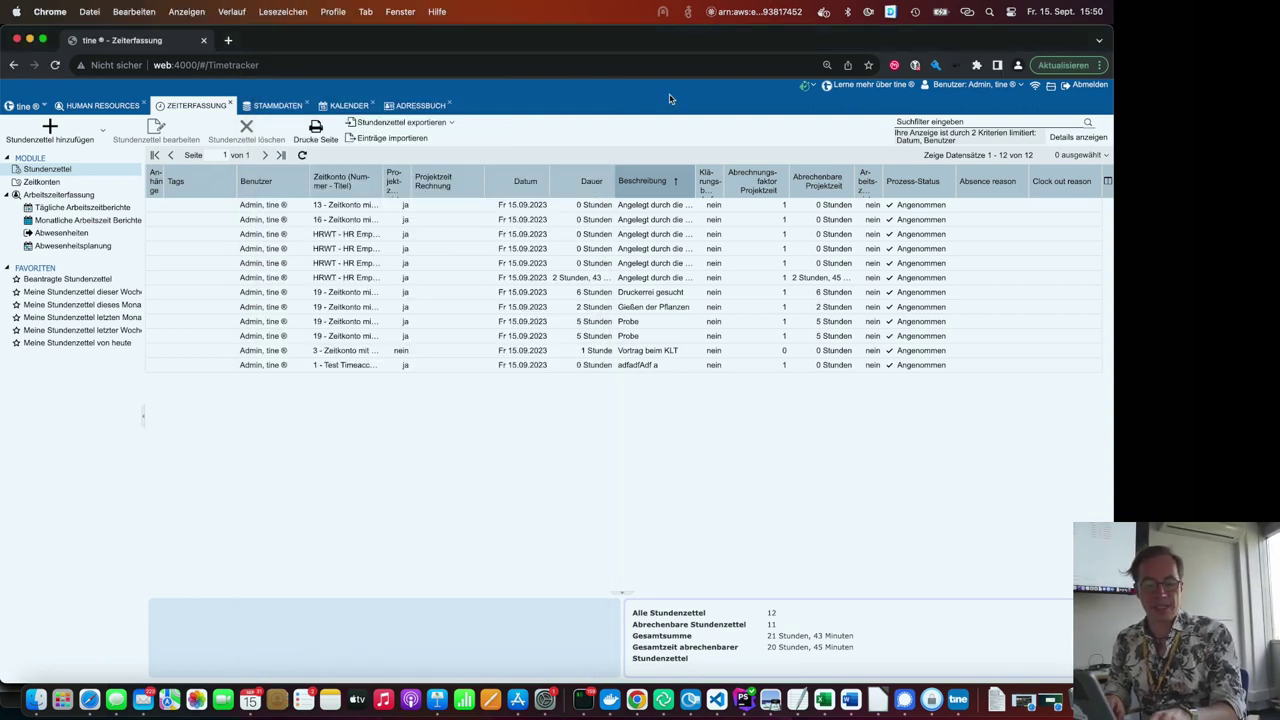